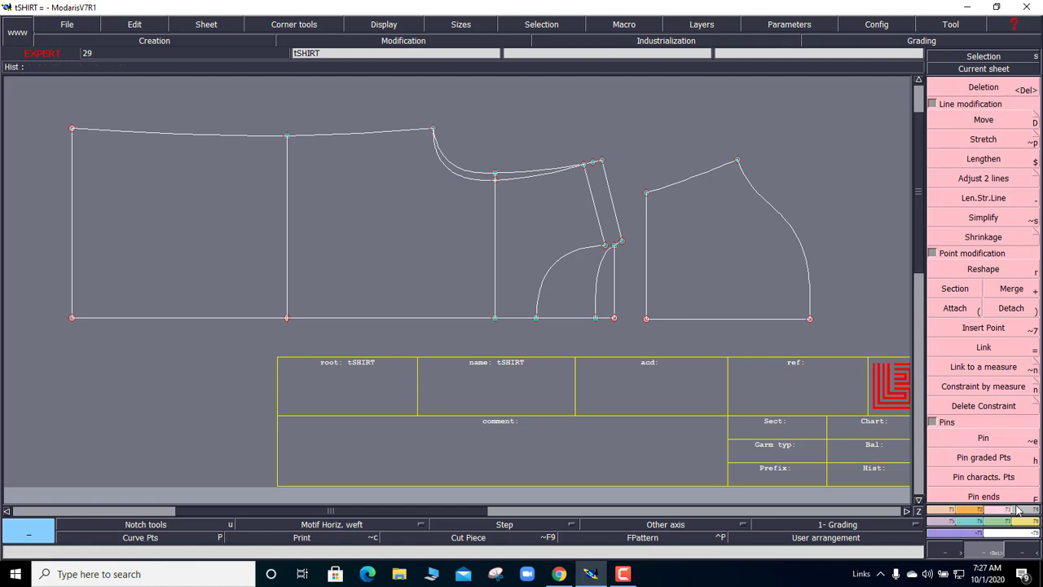
Attach the sleeve's bottom-left, bottom-right, cap-top and upper-left points to their lines.
click(1021, 510)
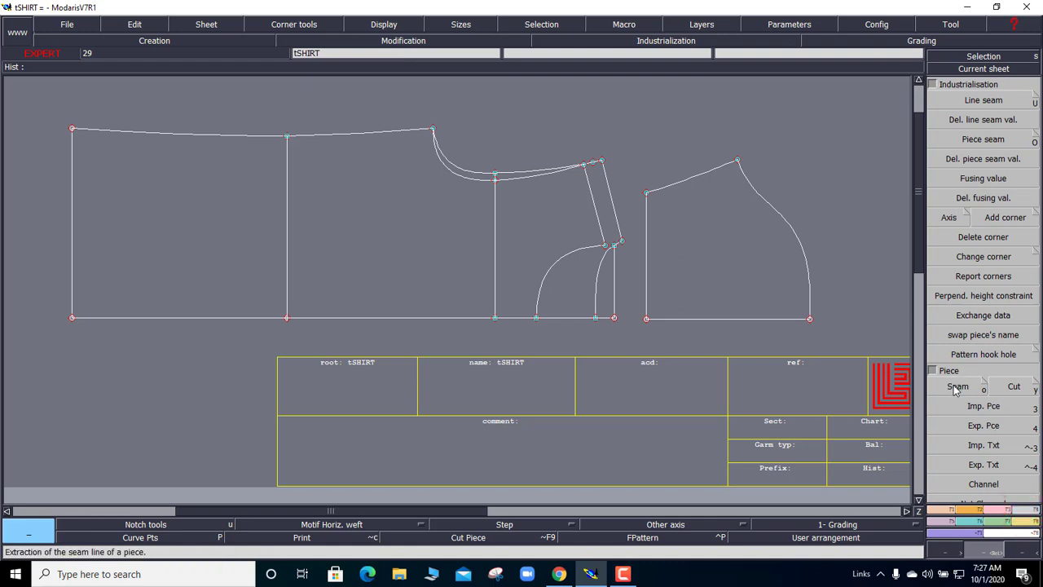
click(993, 510)
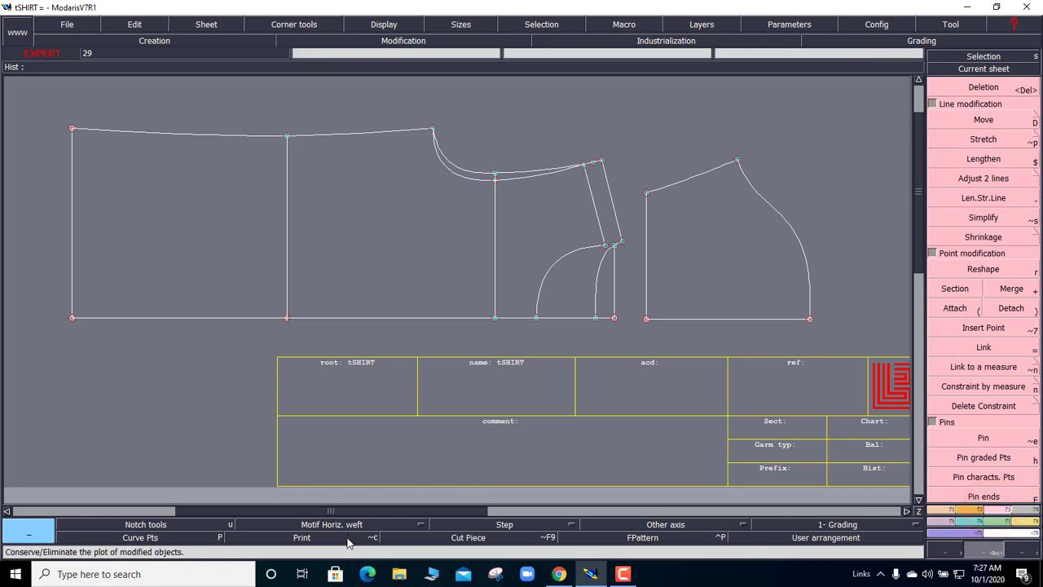
click(342, 541)
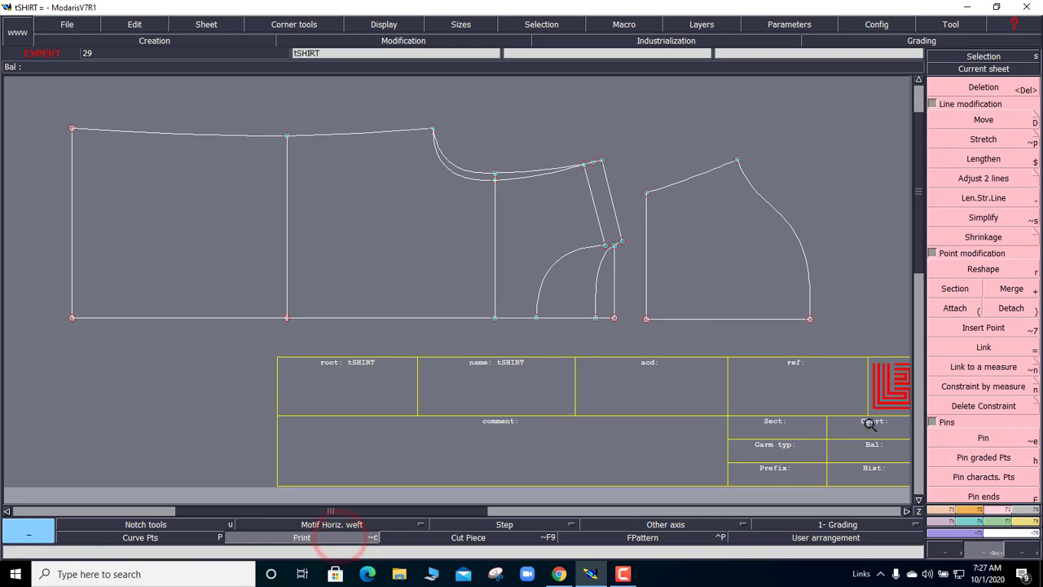
click(955, 308)
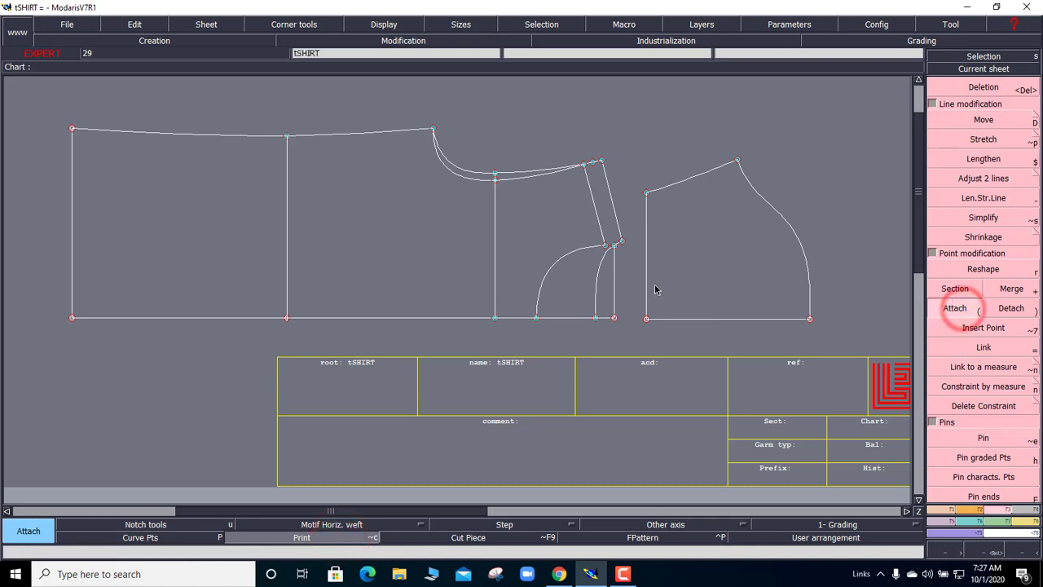
click(646, 318)
click(636, 333)
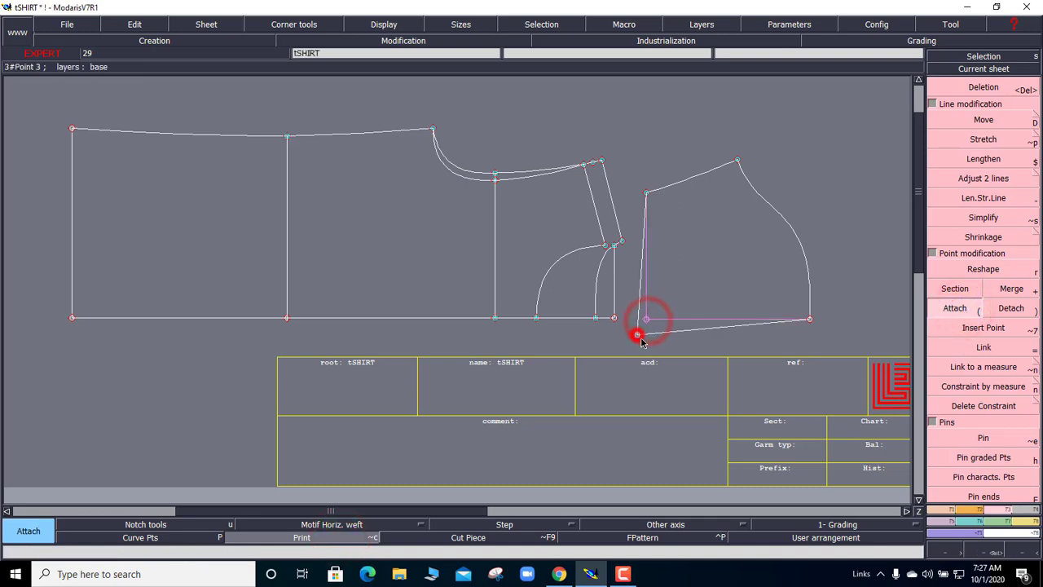
click(809, 318)
click(825, 338)
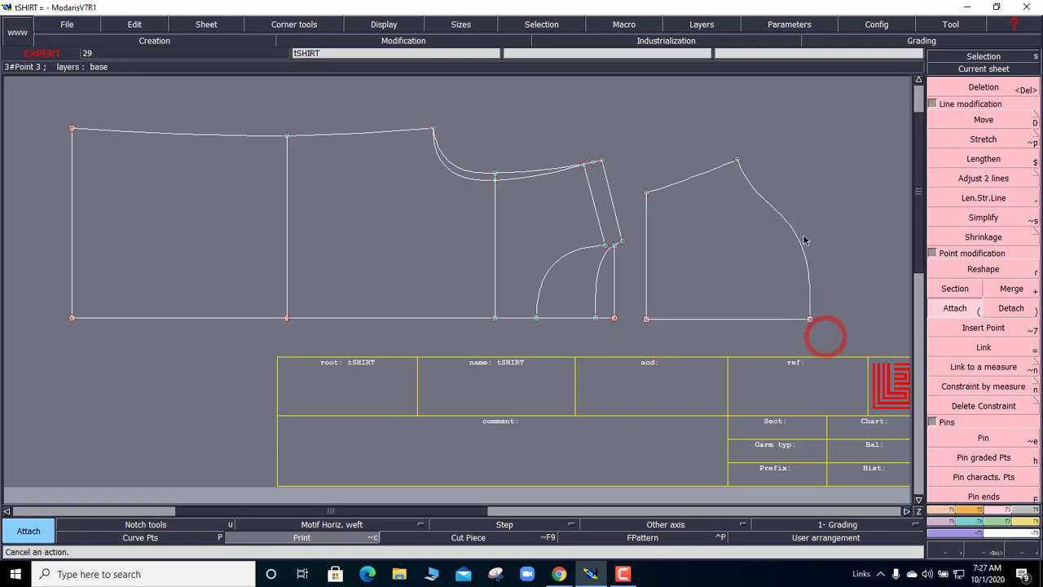
click(738, 160)
click(749, 152)
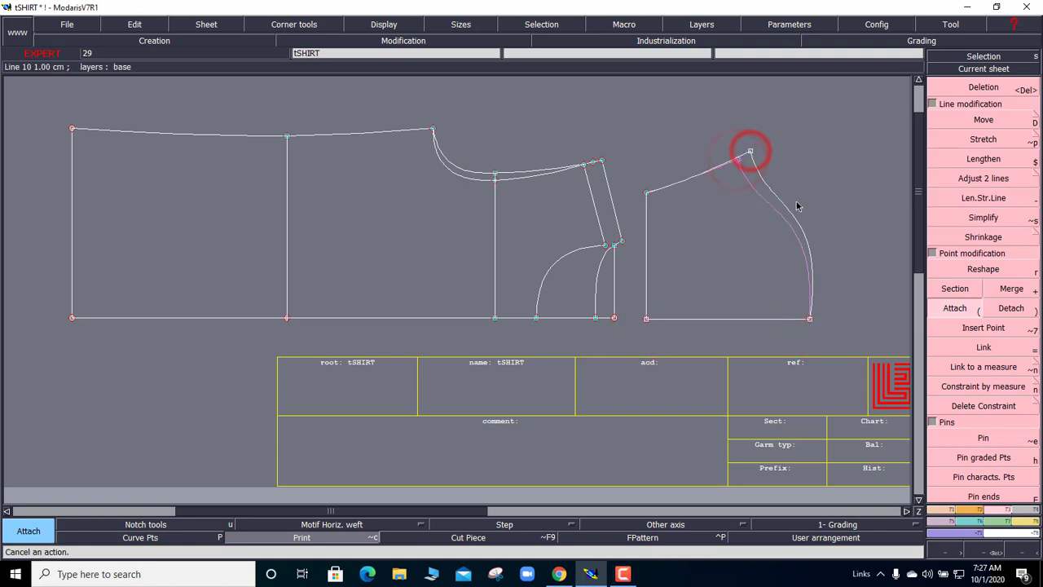
click(646, 193)
click(647, 176)
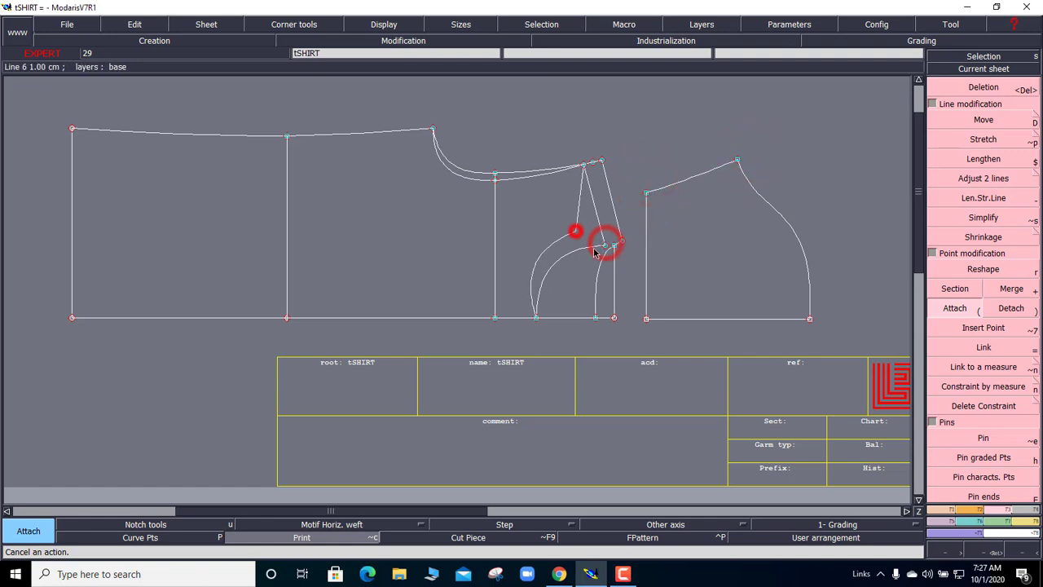
Attach the body's armhole end, shoulder end and neckline-top shoulder points.
click(576, 229)
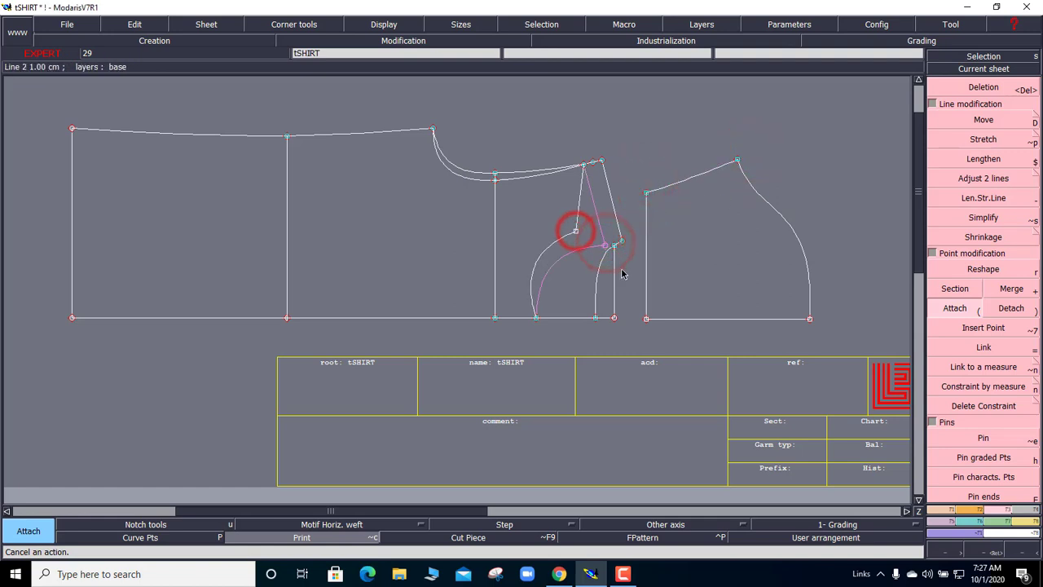
click(583, 165)
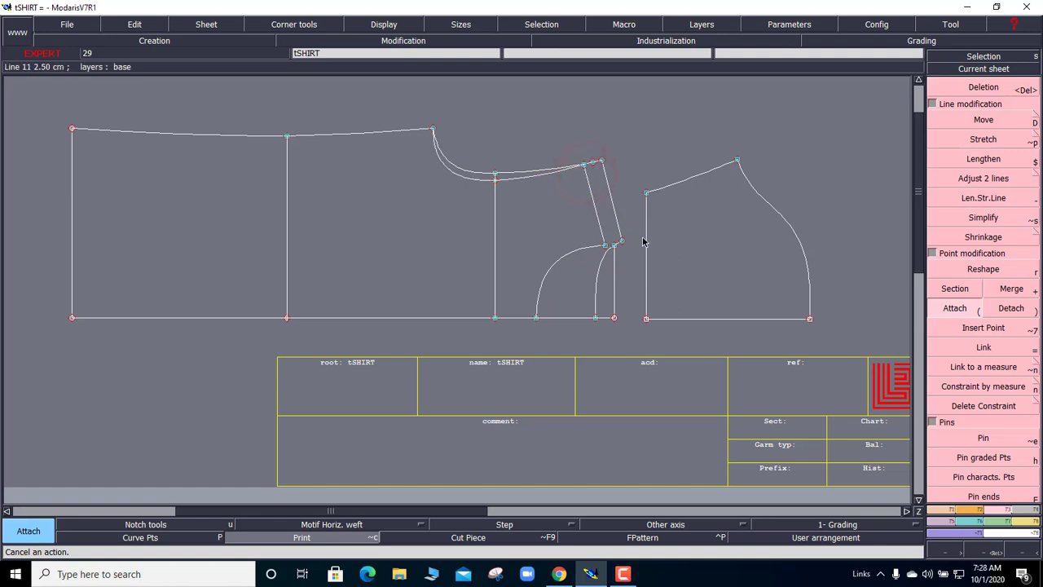
click(433, 128)
Extract the front body with Piece > Seam onto new sheet tSHIRT4 (seam area 1572.06).
click(1020, 509)
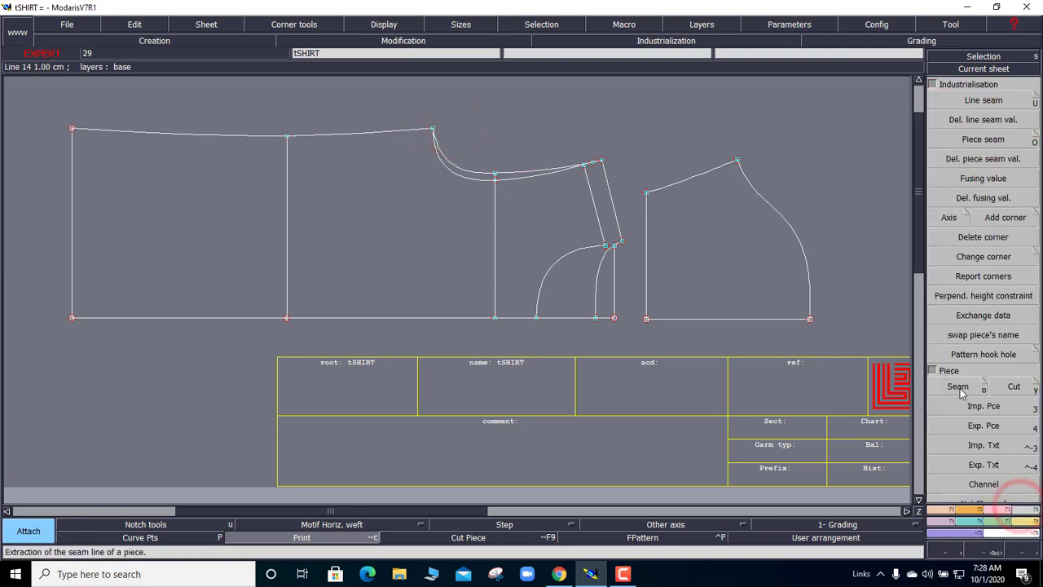
click(959, 388)
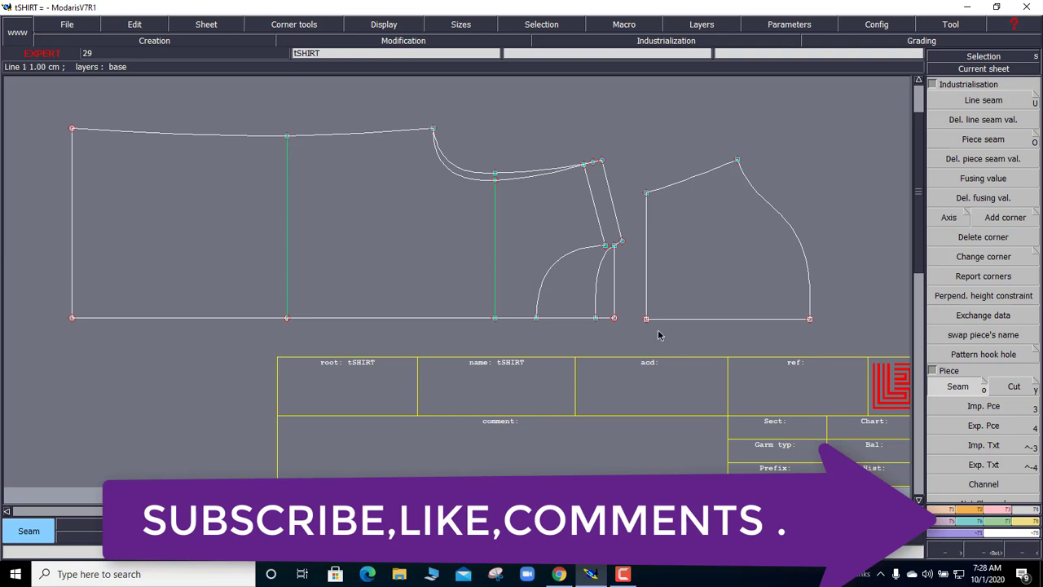
click(229, 229)
click(376, 250)
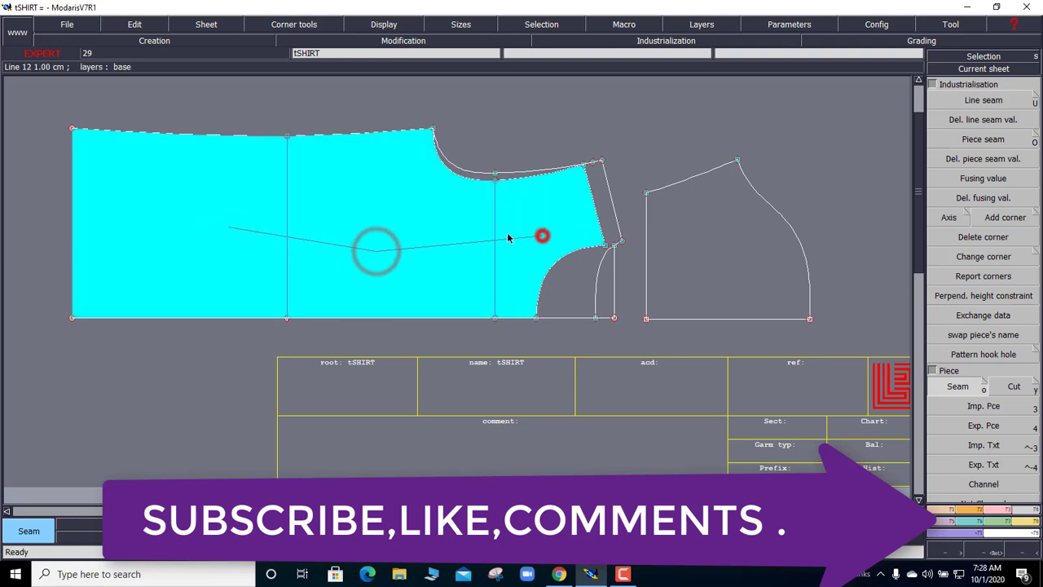
right_click(541, 235)
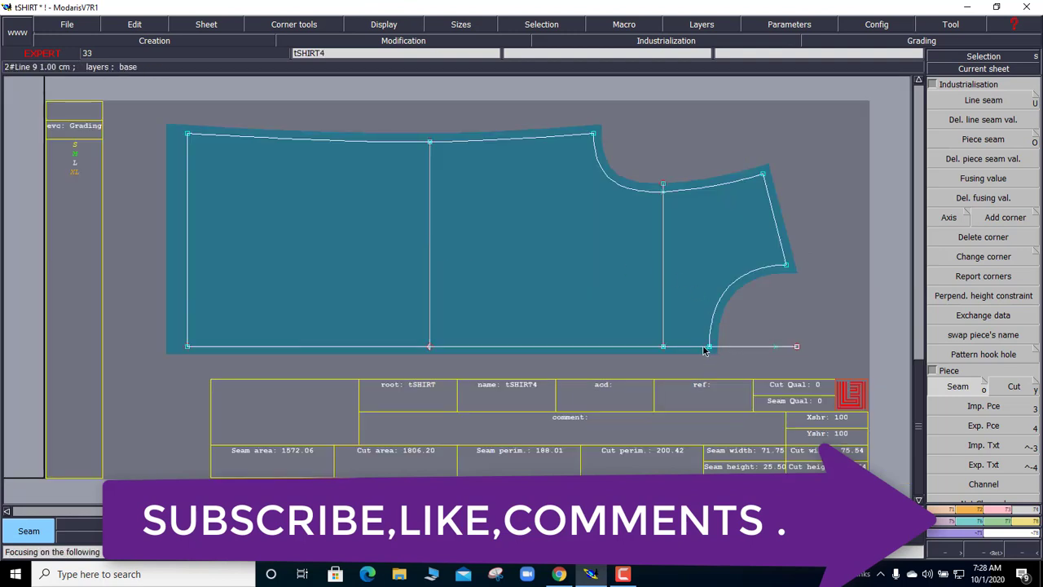
Insert points on the tSHIRT4 hem line and armhole where the inner line crosses them.
click(425, 350)
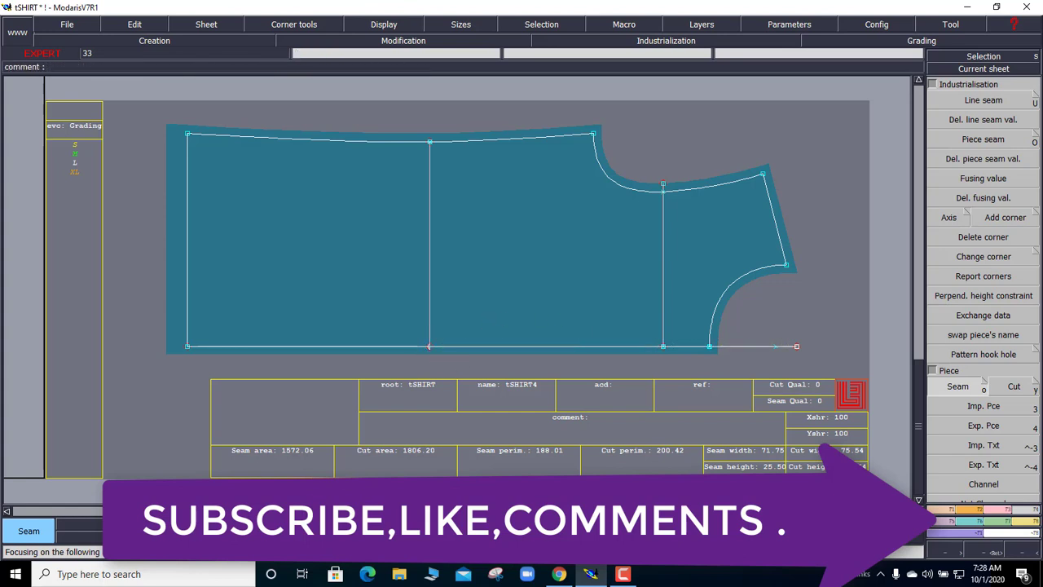
click(1001, 509)
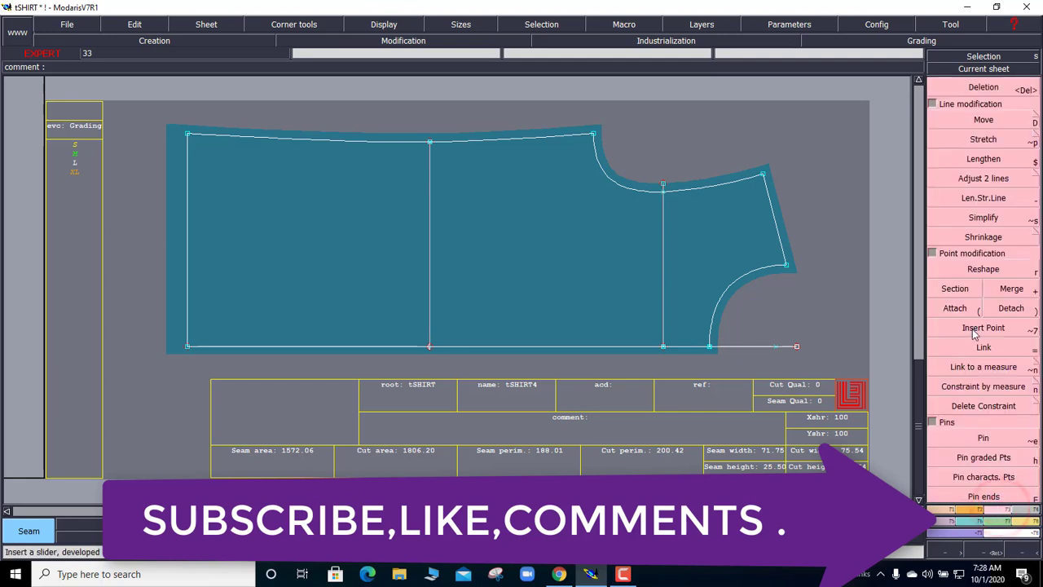
click(981, 327)
click(429, 347)
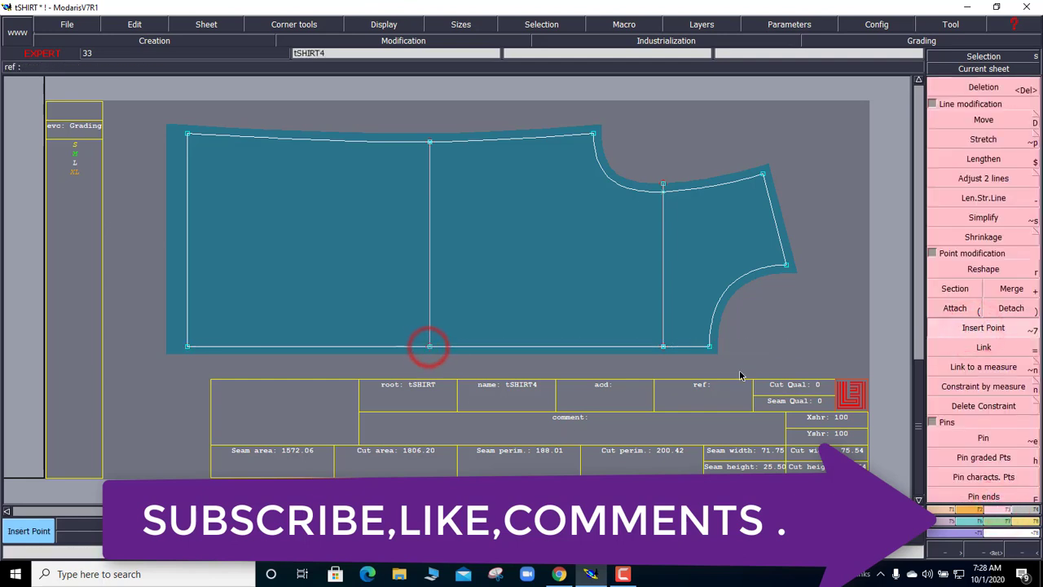
key(Delete)
click(663, 187)
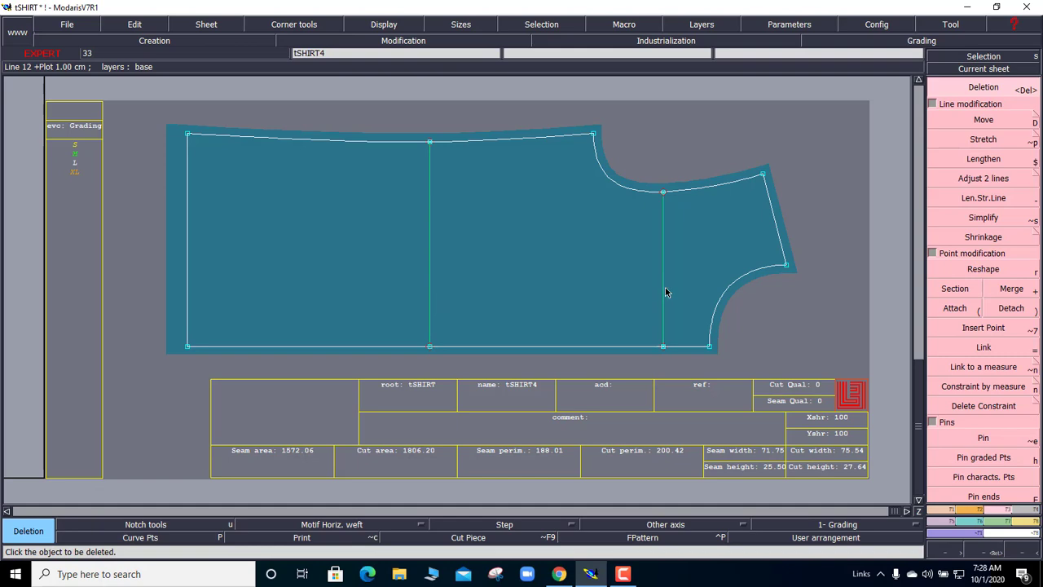
Mirror the tSHIRT4 piece about its hem corners into a full symmetric T-shirt.
click(958, 522)
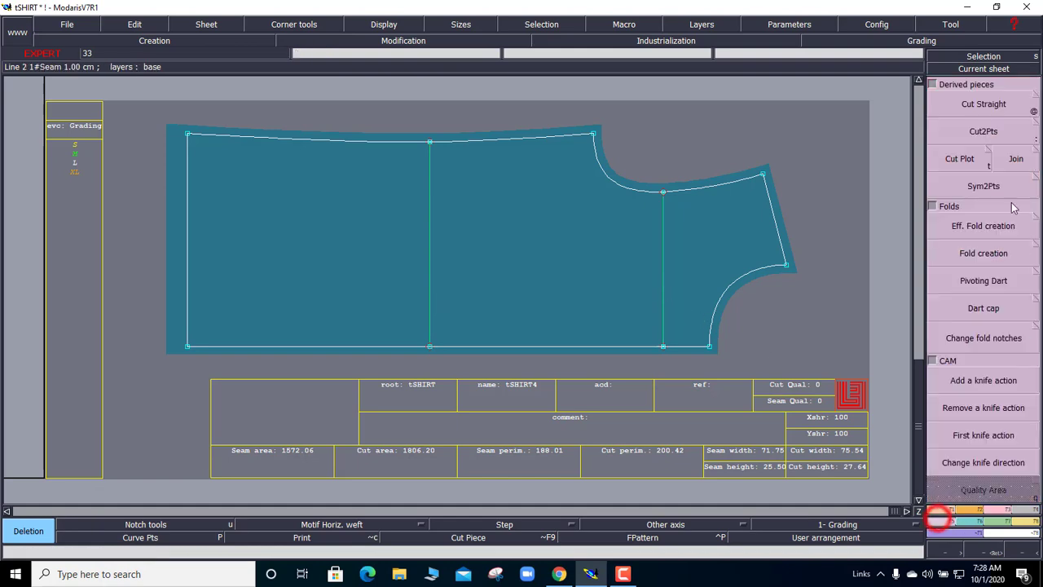
click(974, 182)
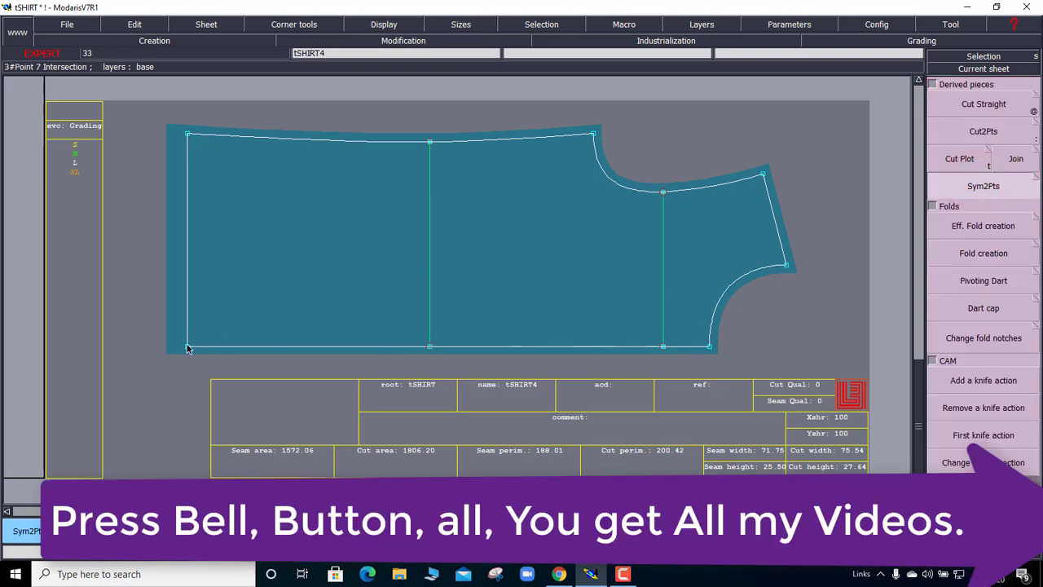
click(187, 346)
click(721, 351)
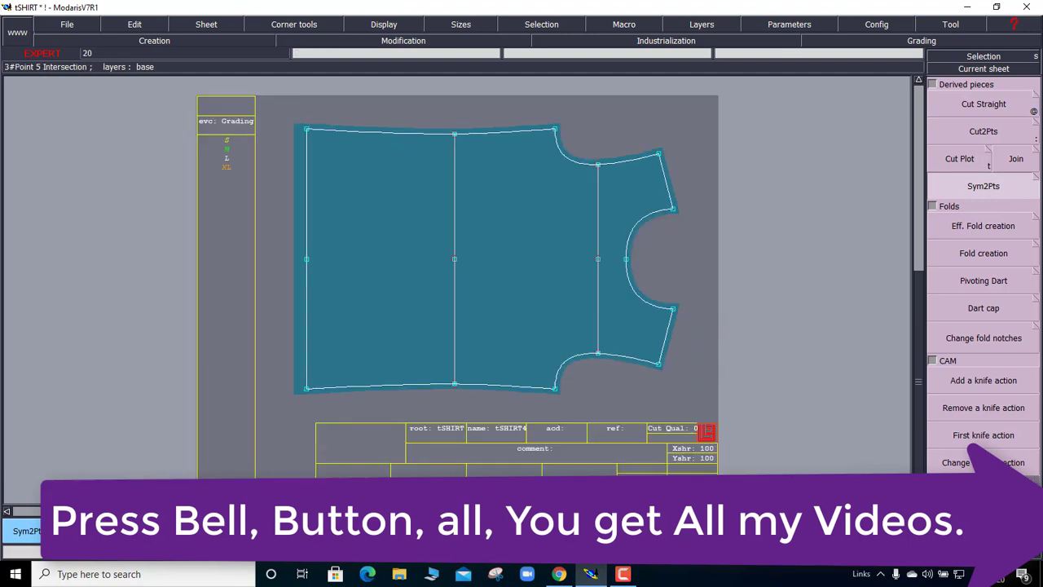
Attach the middle points of the right and left inner lines to straighten them.
key(F2)
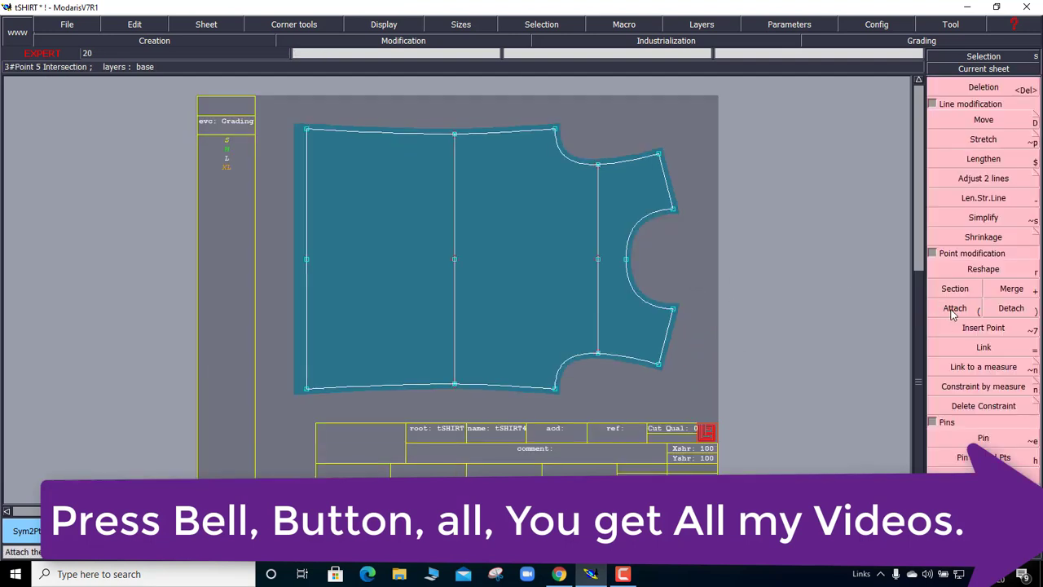
click(953, 313)
click(599, 260)
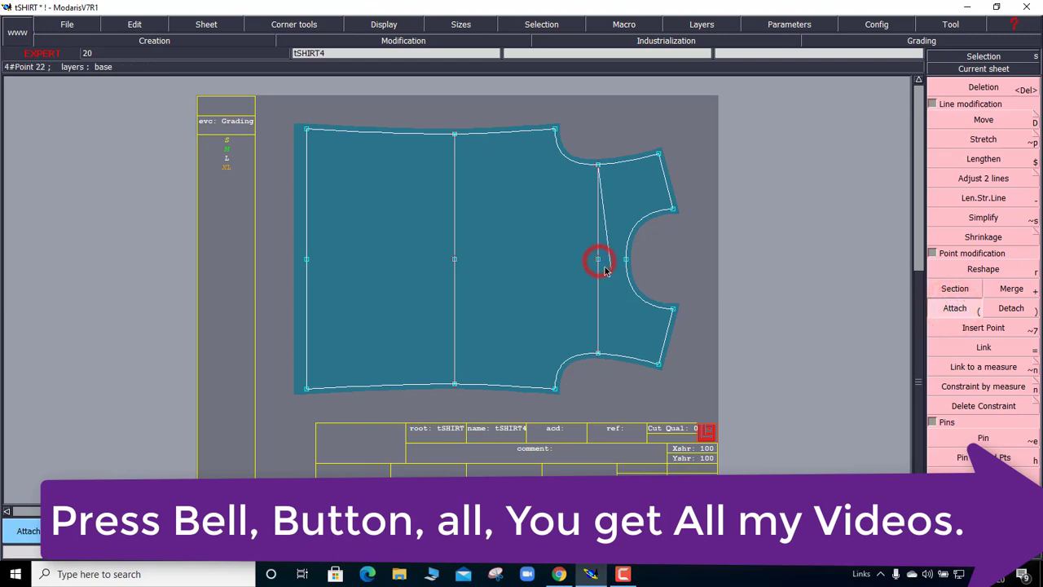
click(599, 260)
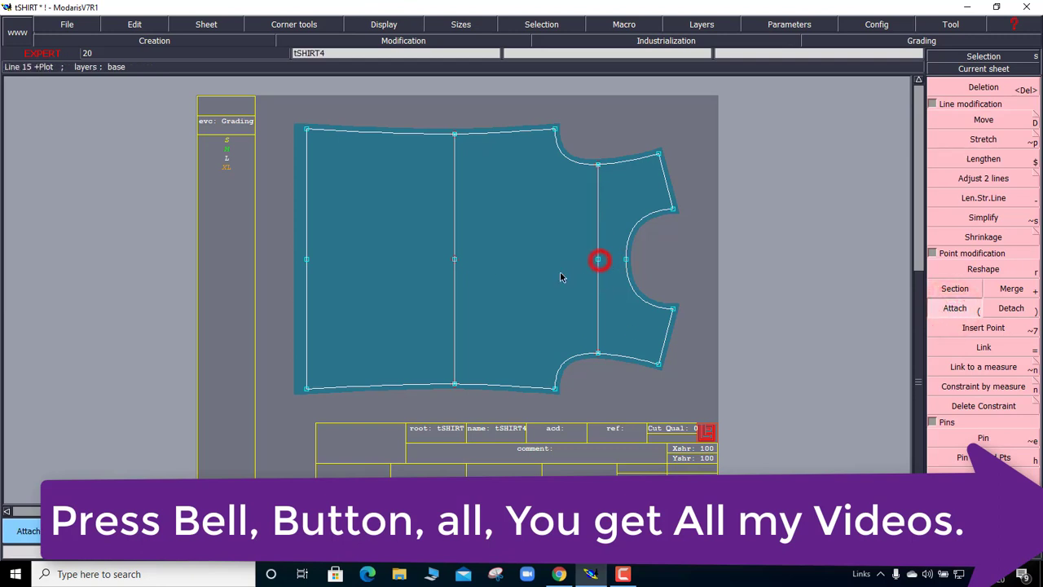
click(453, 259)
click(451, 259)
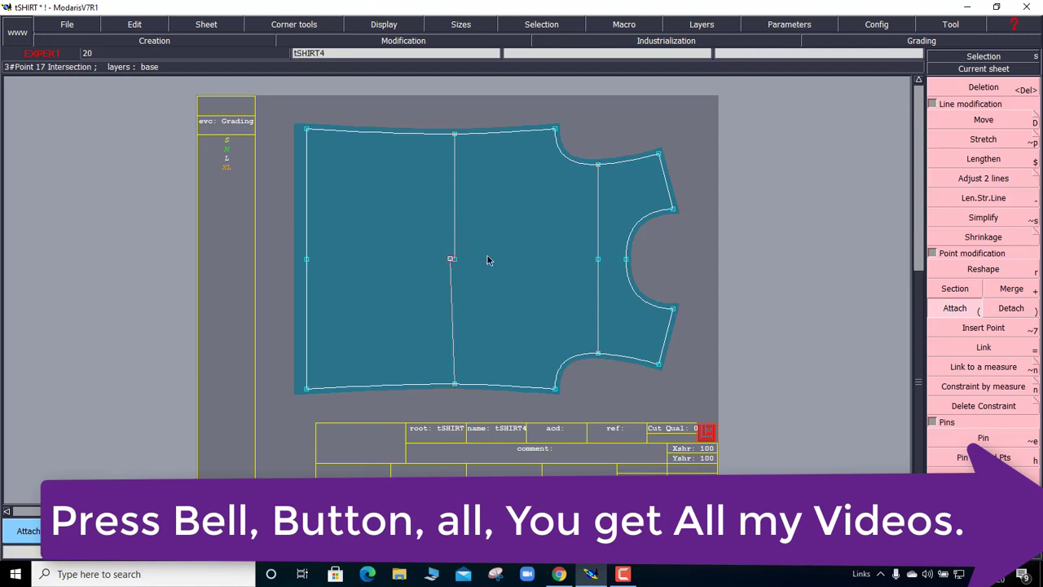
click(451, 259)
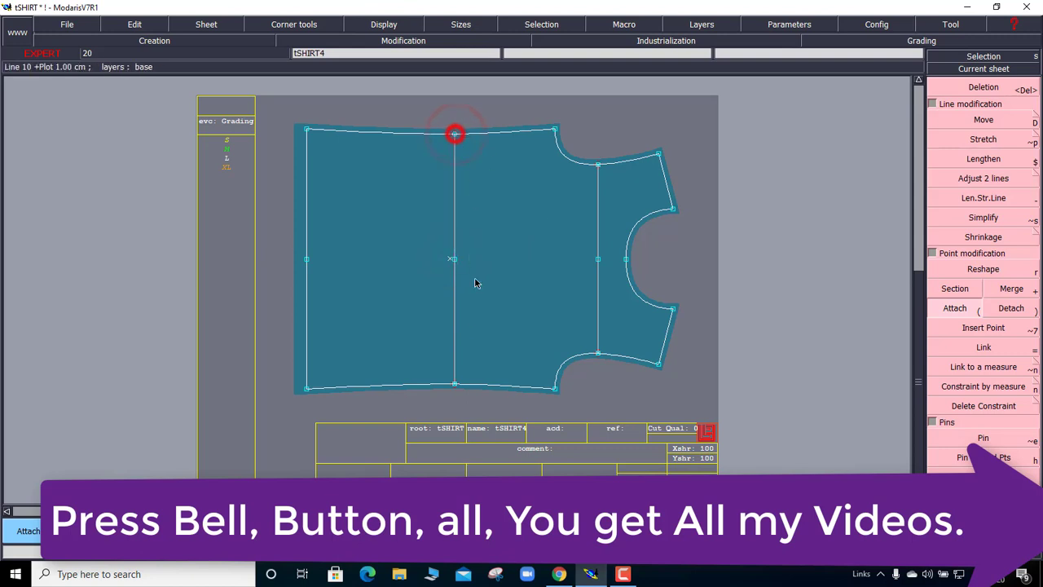
Attach both inner lines' ends to the hem and neckline, and delete the stray centre point.
click(454, 386)
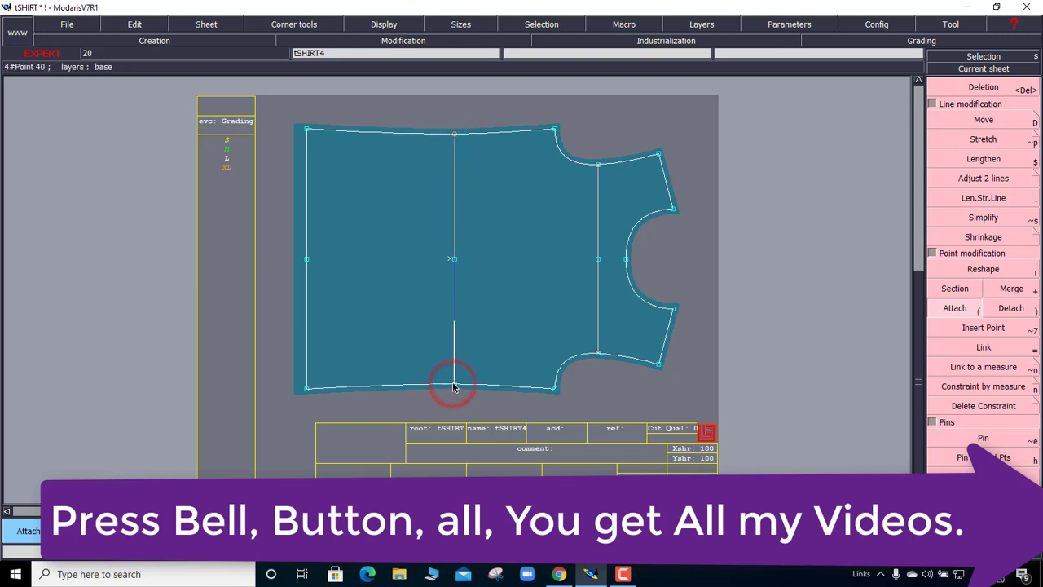
click(454, 384)
click(597, 355)
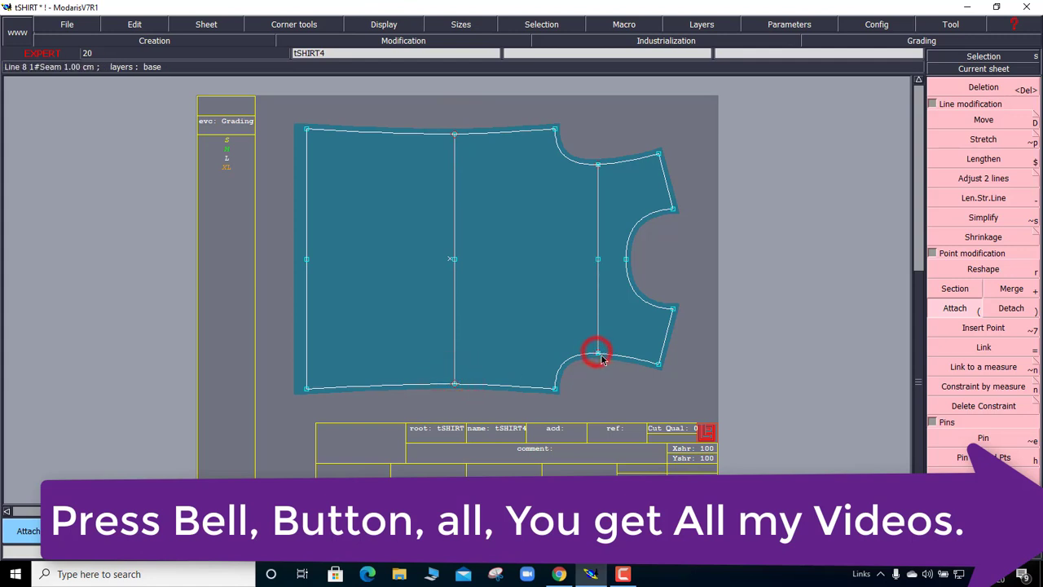
click(597, 355)
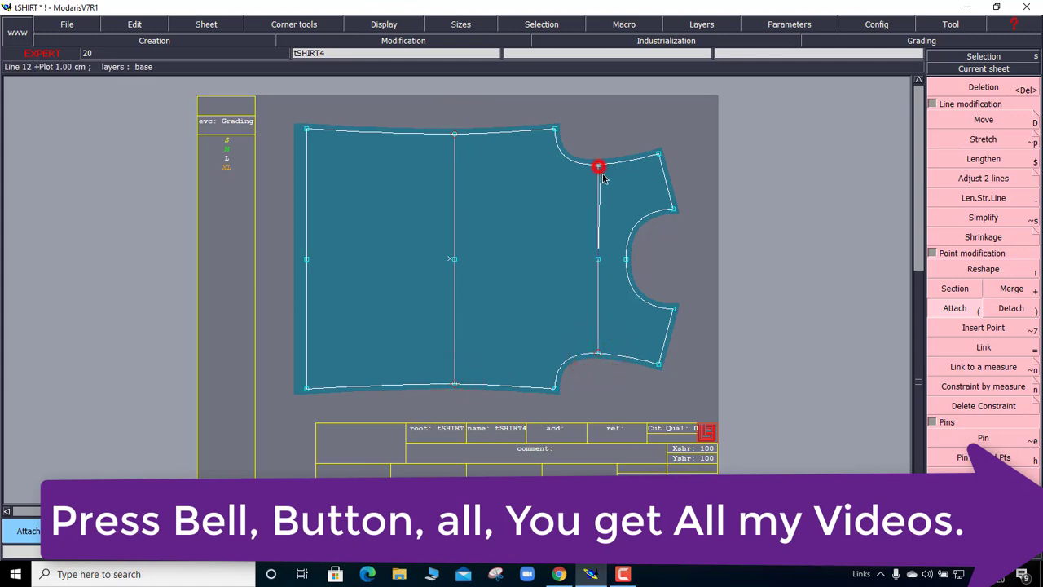
click(597, 164)
click(597, 165)
key(Delete)
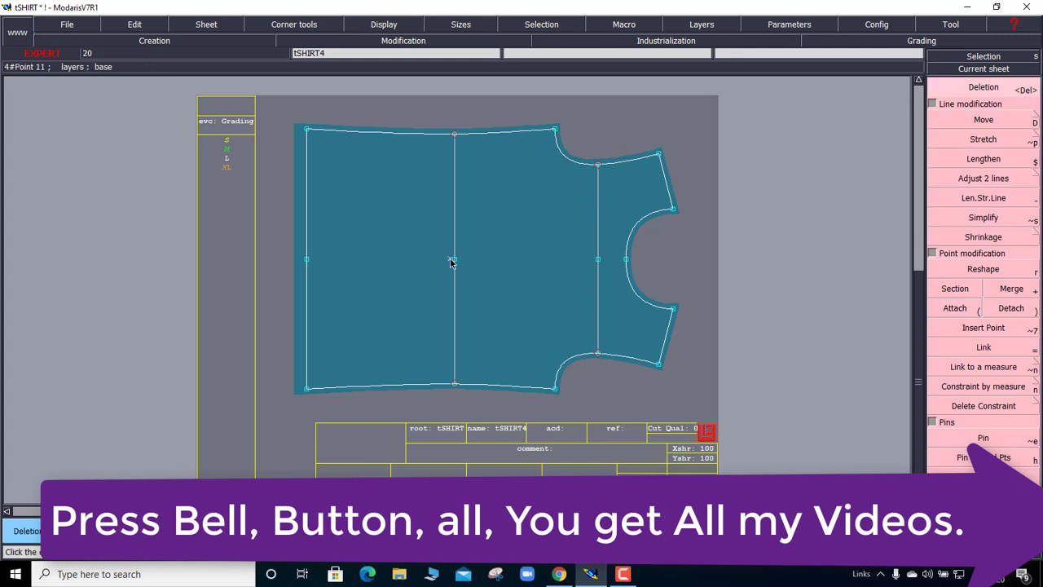
click(448, 261)
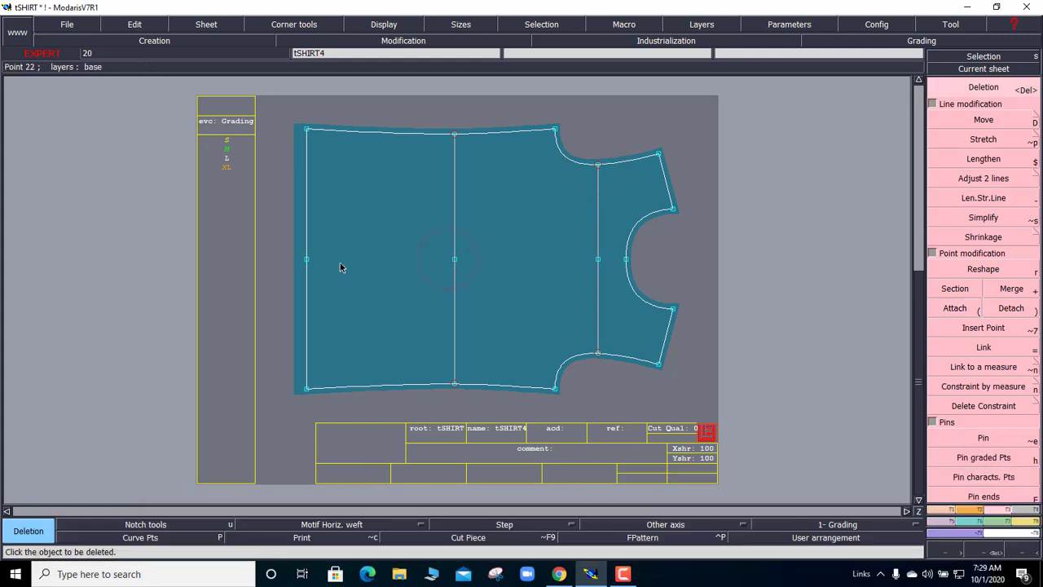
Merge tSHIRT4 curves at the left, centre, right-middle and armhole points, then return to tSHIRT.
key(plus)
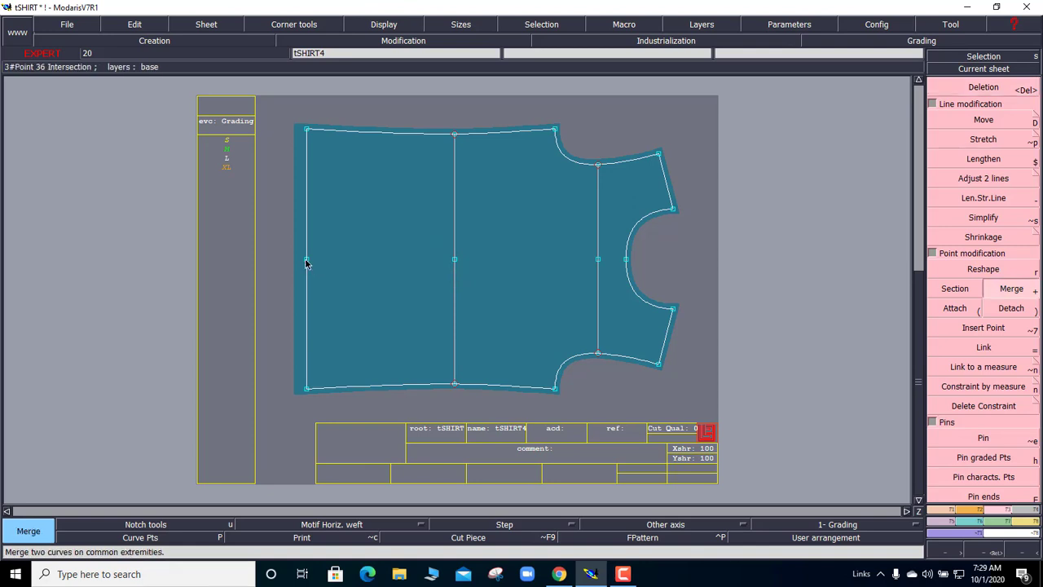
click(304, 259)
click(454, 258)
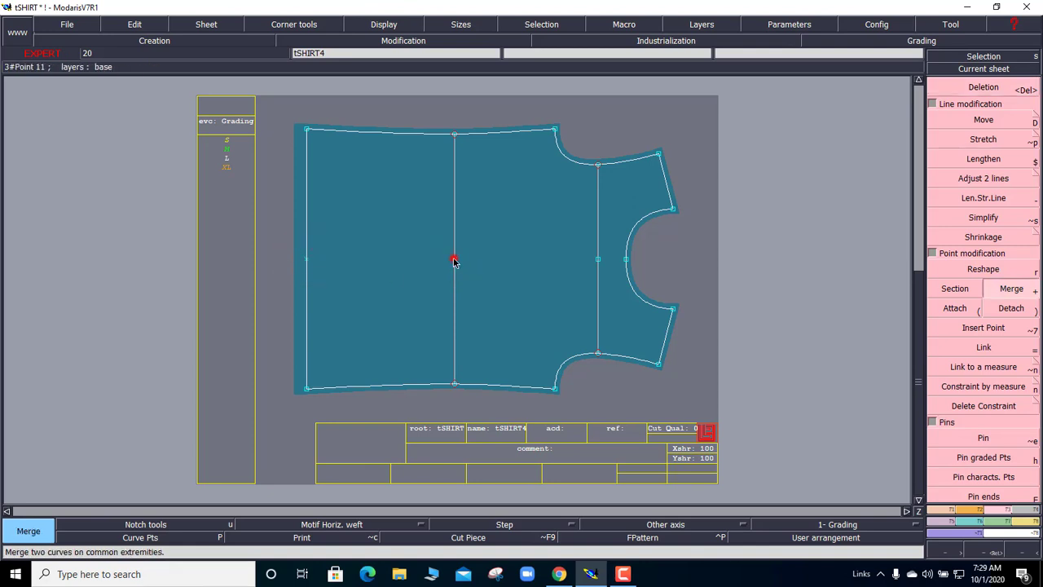
click(597, 259)
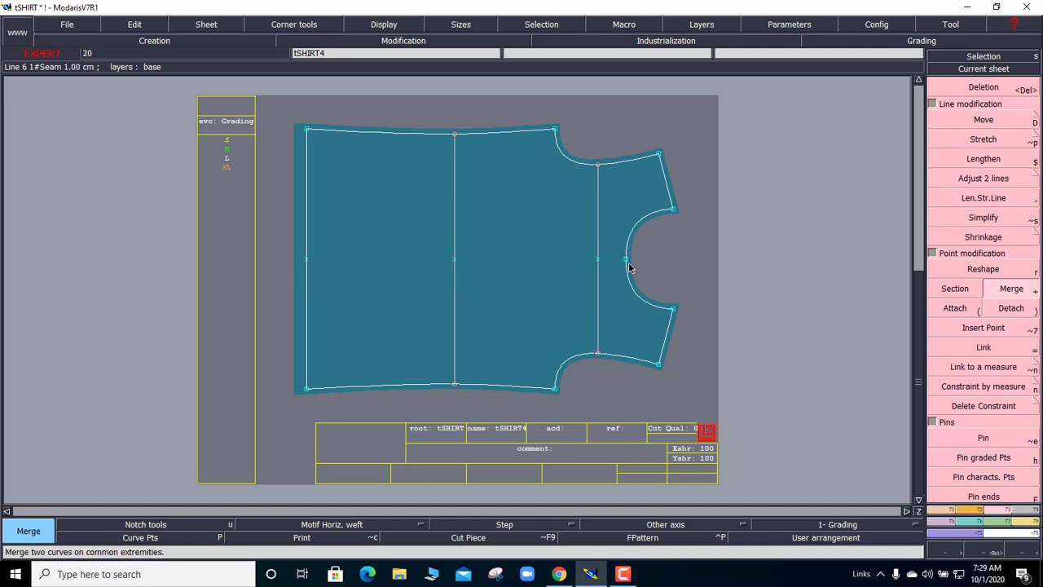
click(627, 259)
key(Page_Up)
Trace the tSHIRT body outline into a new seamed piece on sheet tSHIRT5 (seam area 1682.12).
key(z)
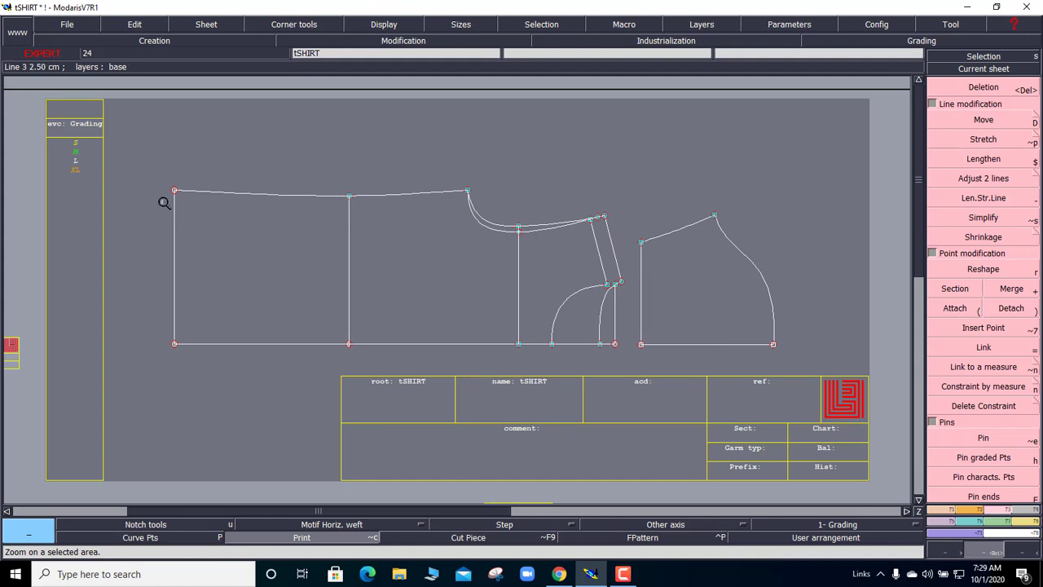
click(138, 179)
click(702, 381)
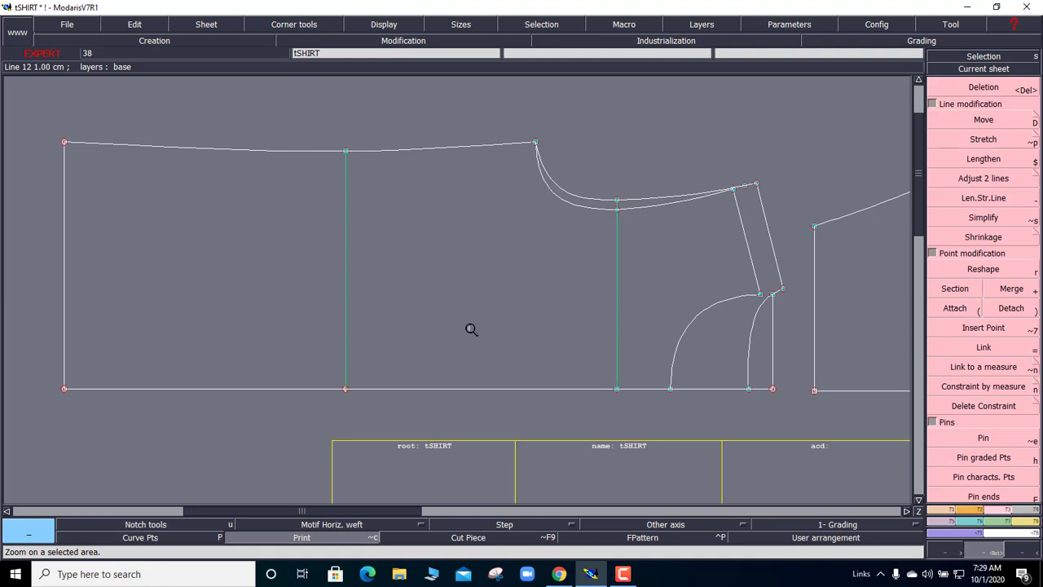
mouse_move(238, 275)
mouse_down()
mouse_move(488, 289)
mouse_move(654, 323)
mouse_up()
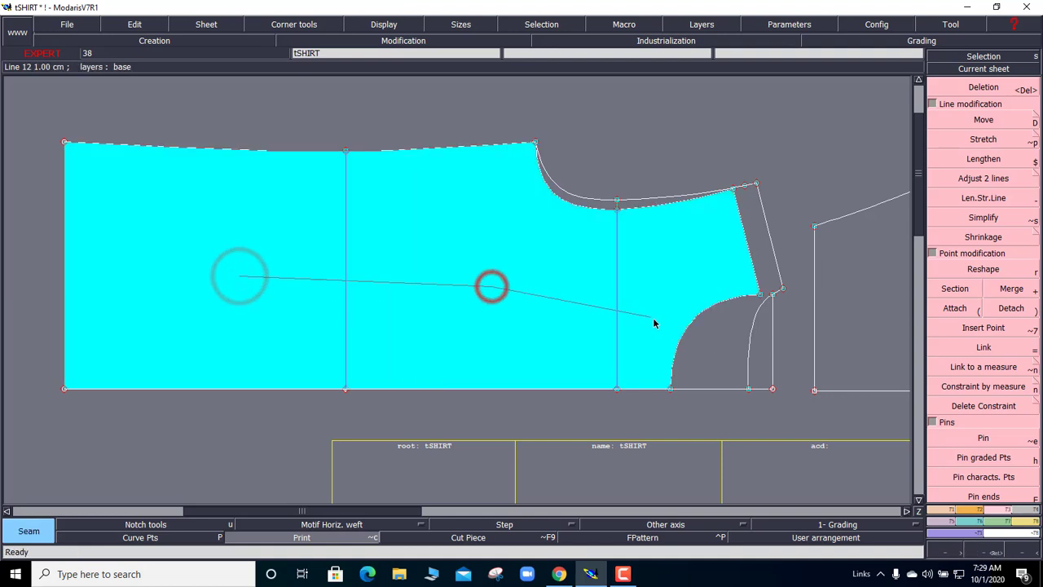
click(728, 353)
click(646, 285)
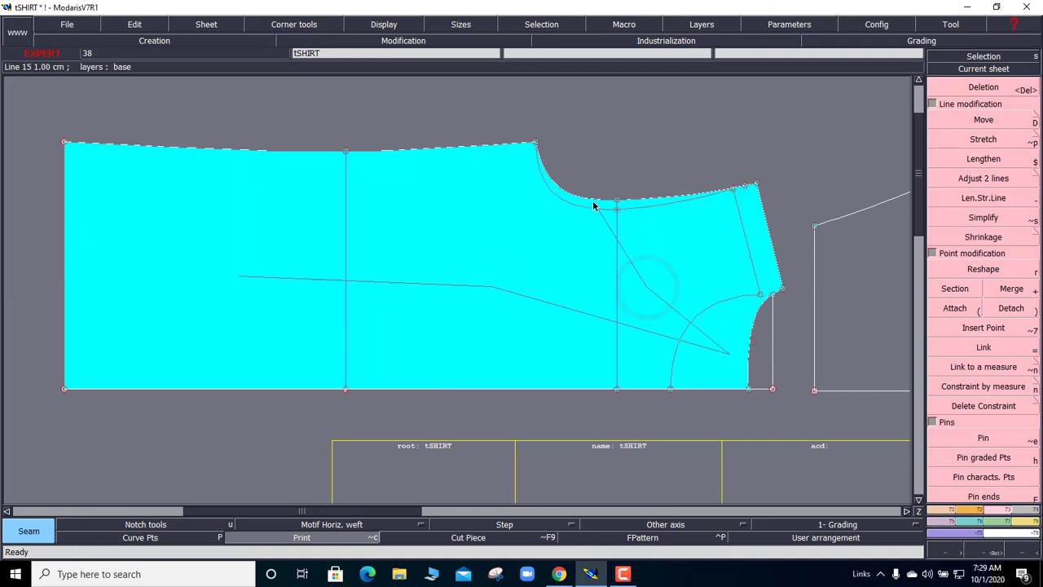
click(593, 206)
click(596, 239)
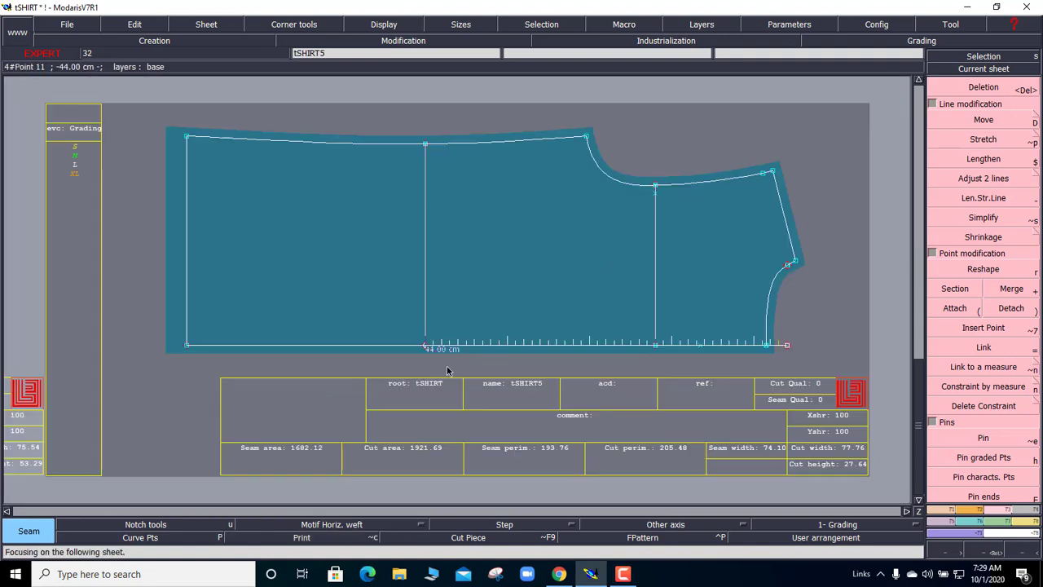
Insert a point on tSHIRT5's bottom edge, then mirror it with Sym2Pts between its bottom corners.
key(alt+7)
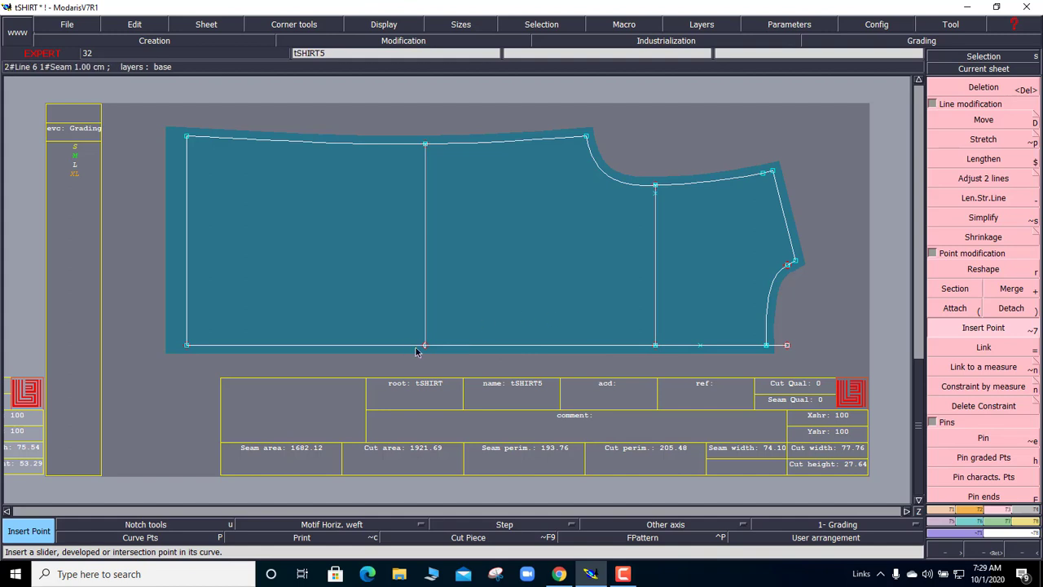
click(423, 345)
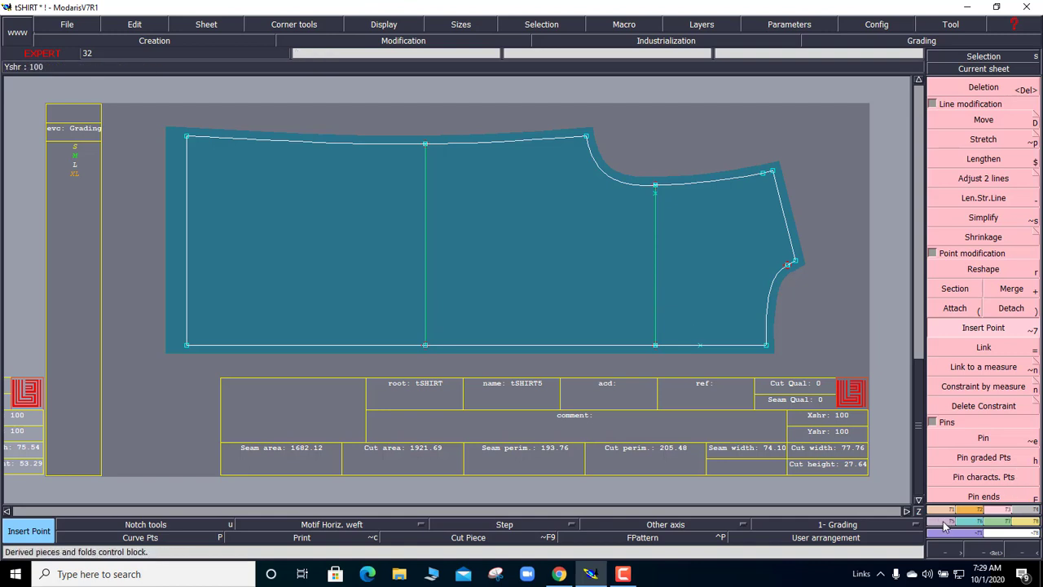
click(970, 521)
click(967, 187)
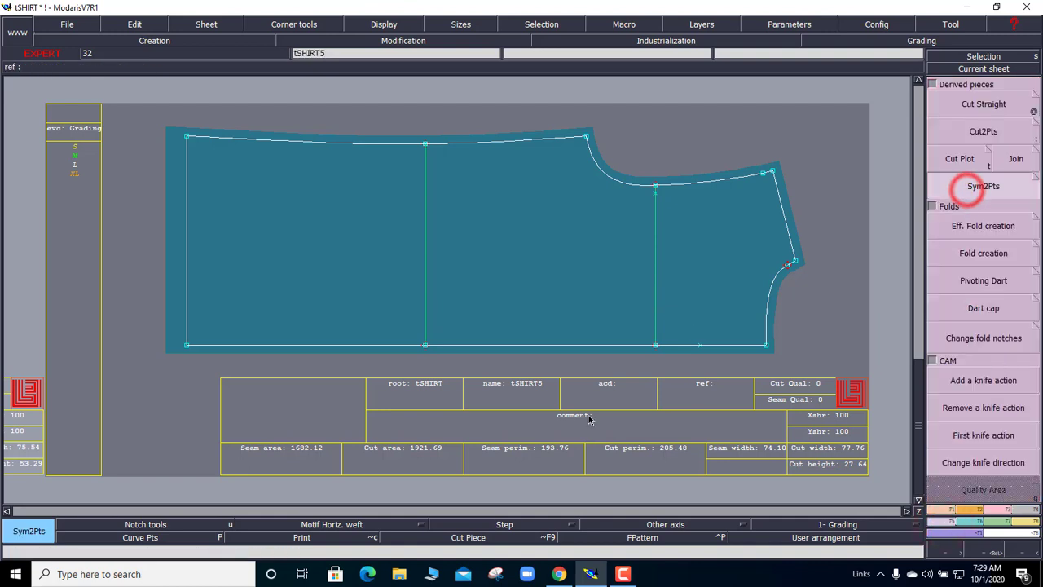
click(186, 345)
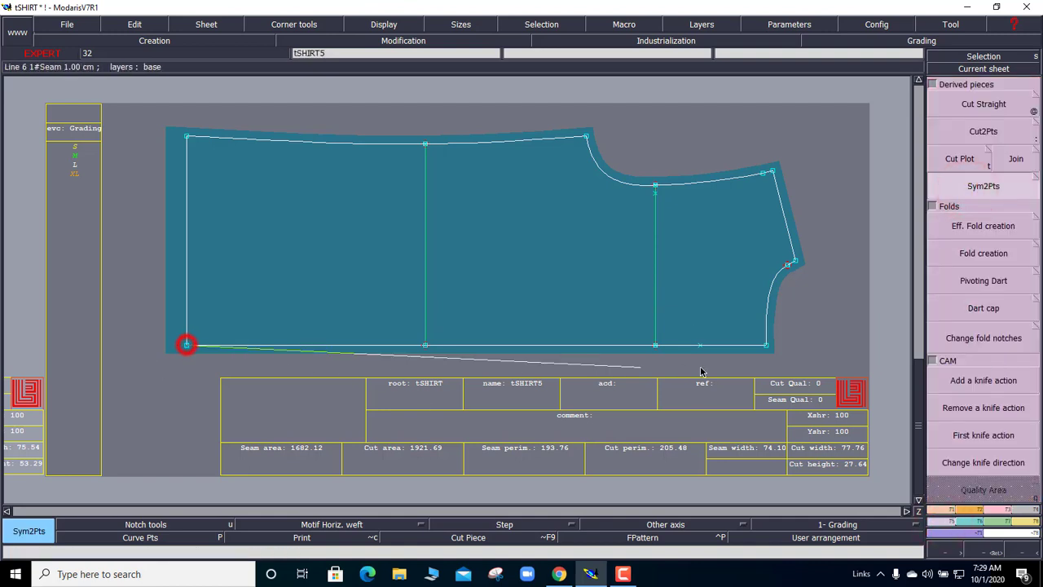
click(767, 350)
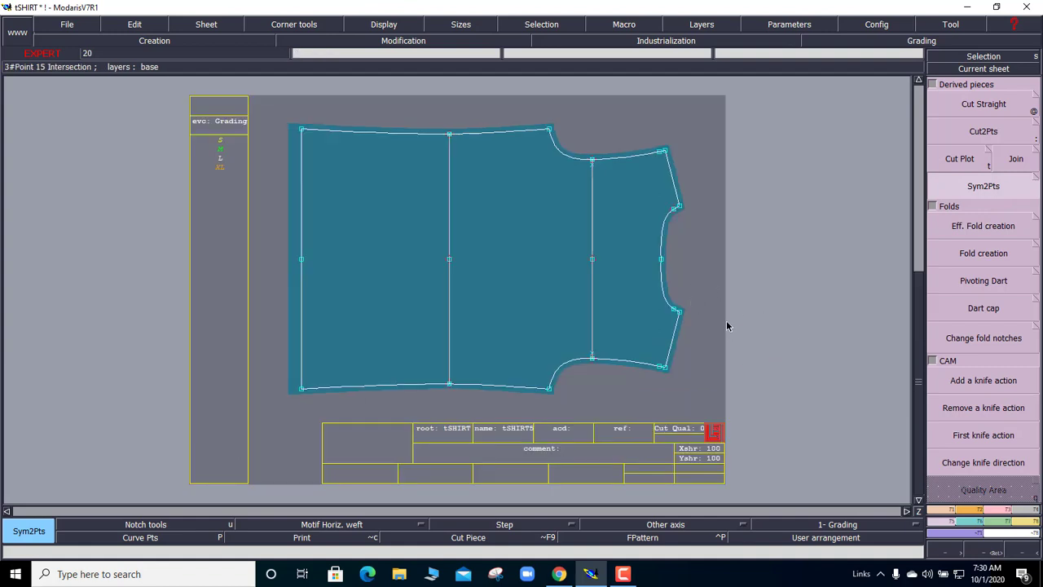
Merge the mirrored curves at the bottom-right corner and the shoulder points.
key(m)
click(657, 367)
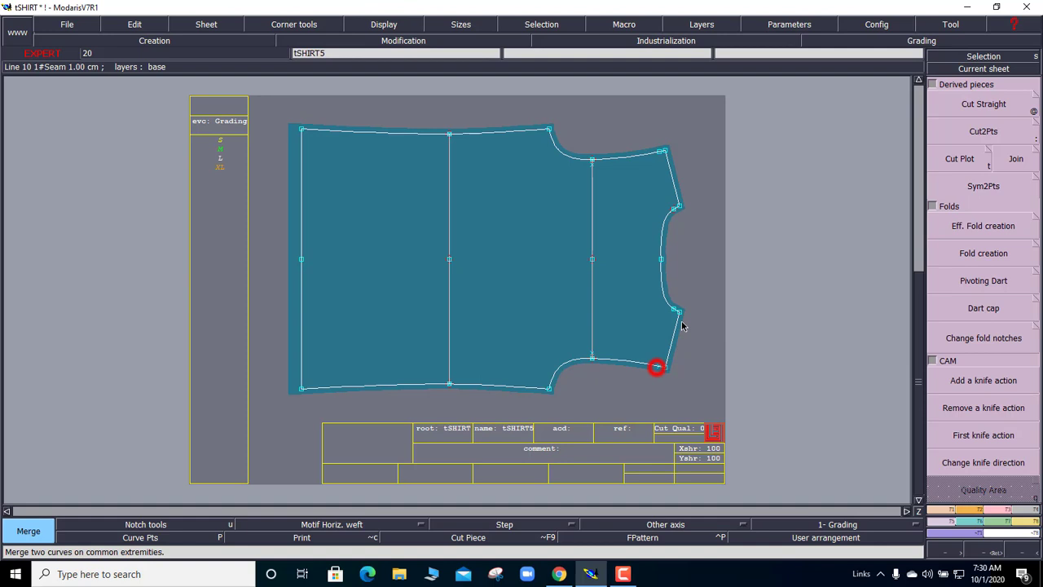
click(673, 209)
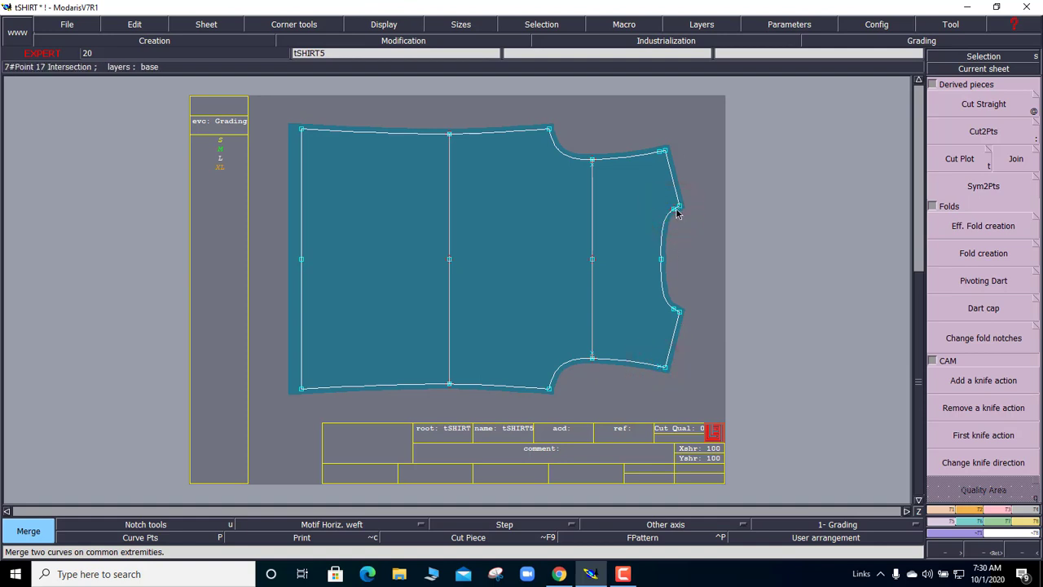
click(673, 209)
click(661, 153)
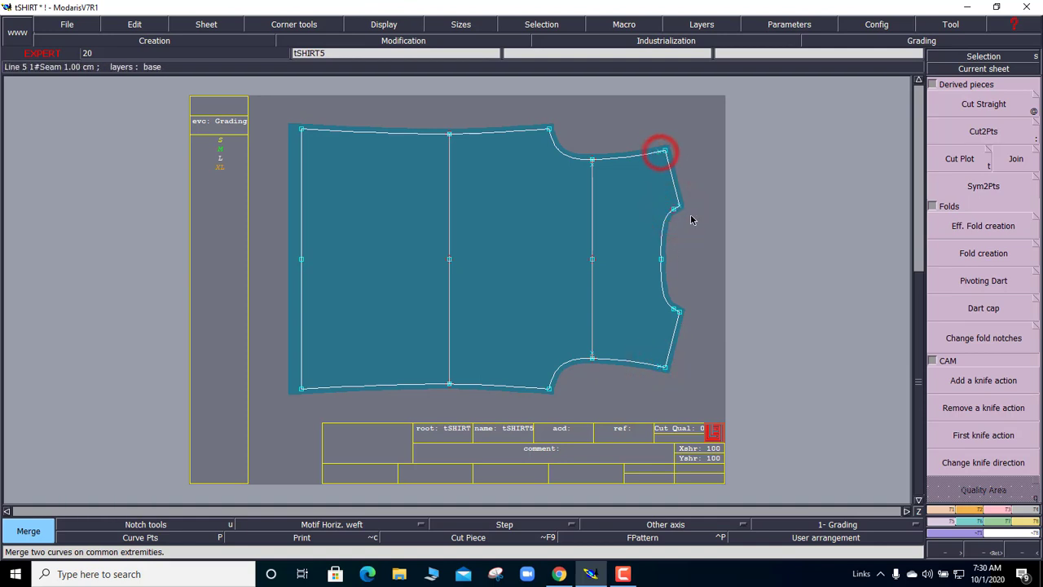
click(674, 209)
Split the armhole curve at its upper point and attach that end to the shoulder point.
key(z)
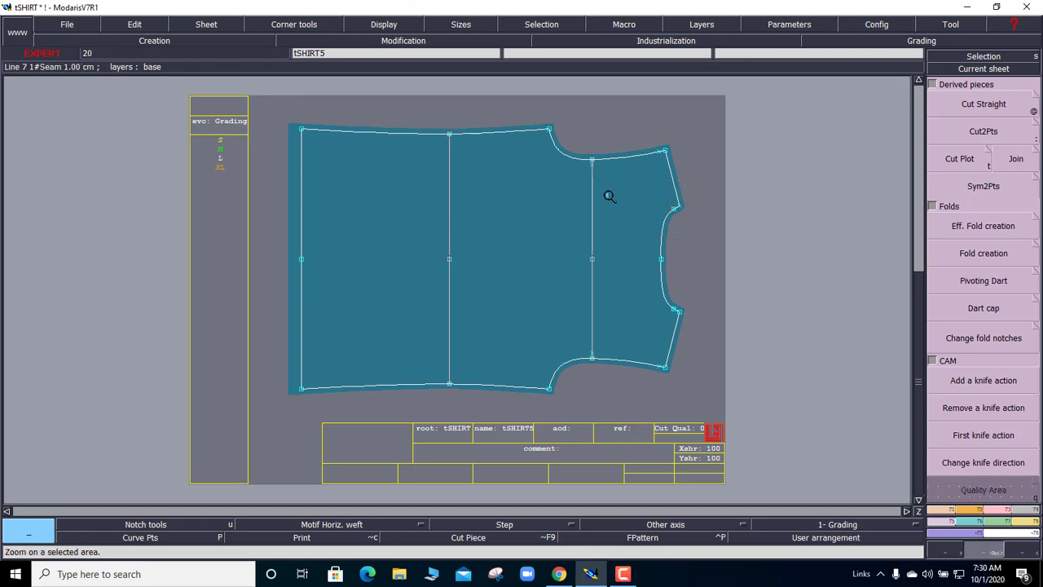
drag(610, 187, 773, 354)
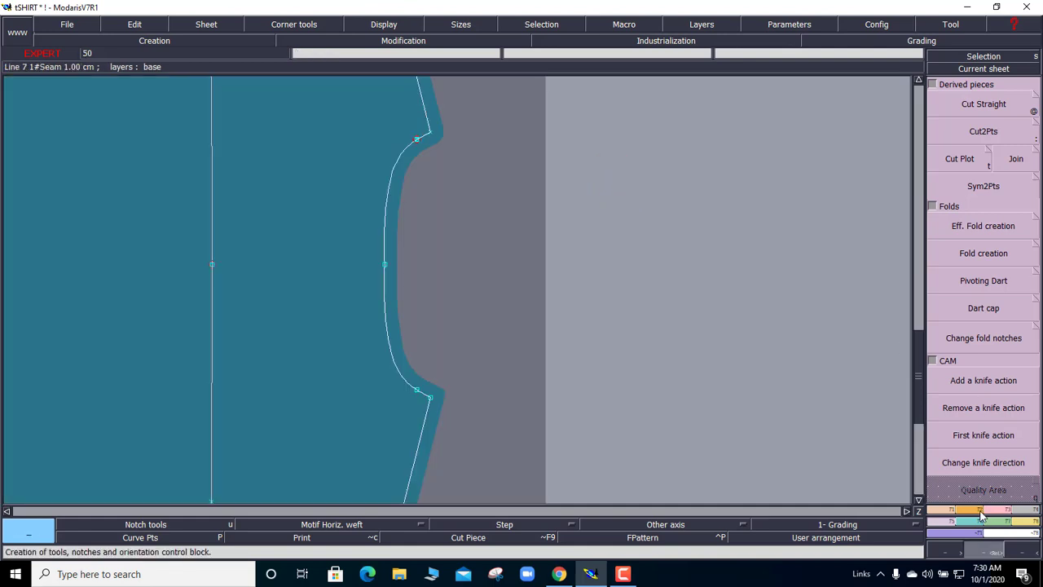
click(982, 514)
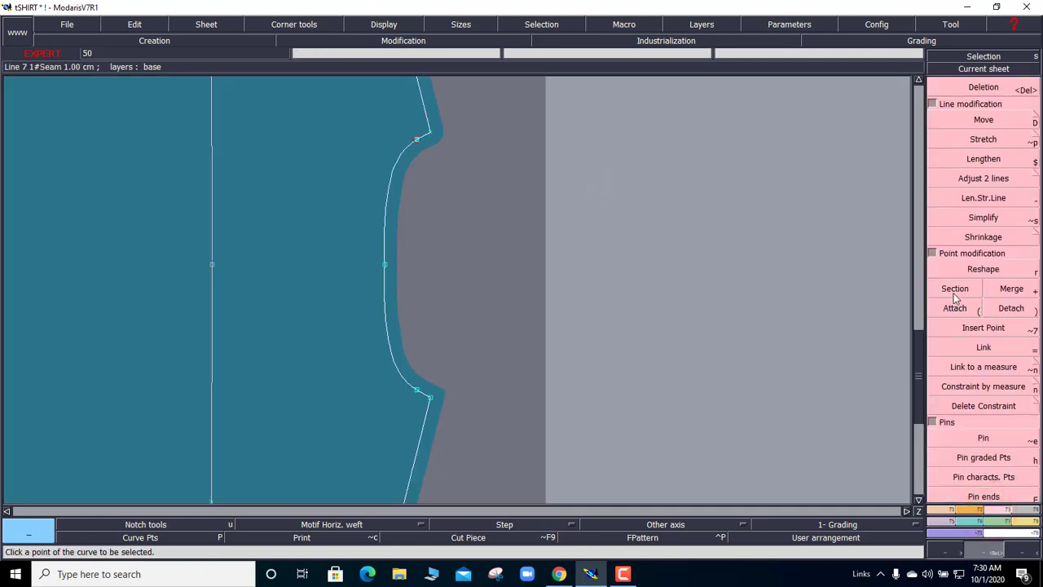
click(955, 298)
click(427, 131)
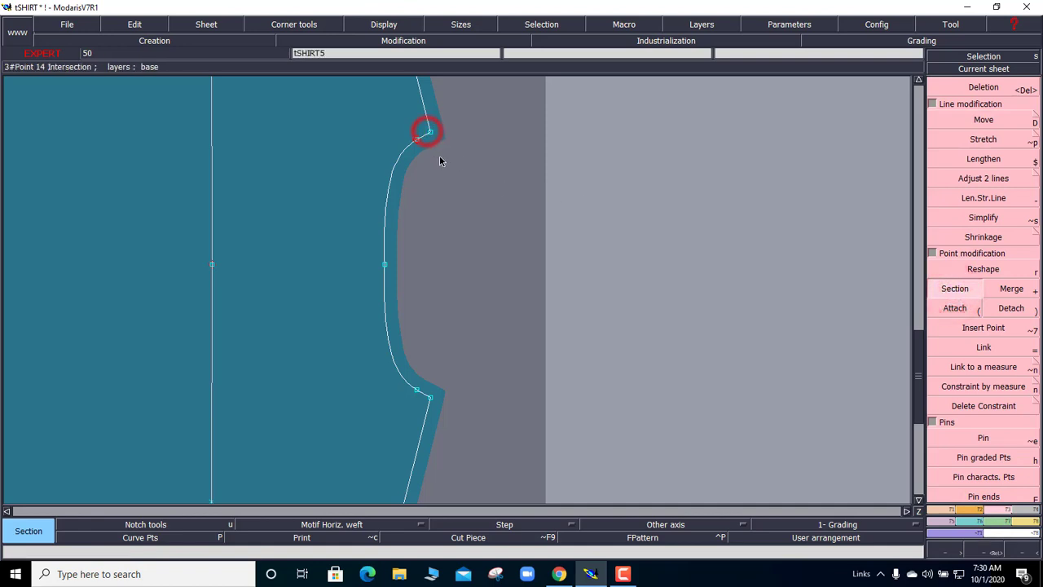
click(417, 138)
click(955, 308)
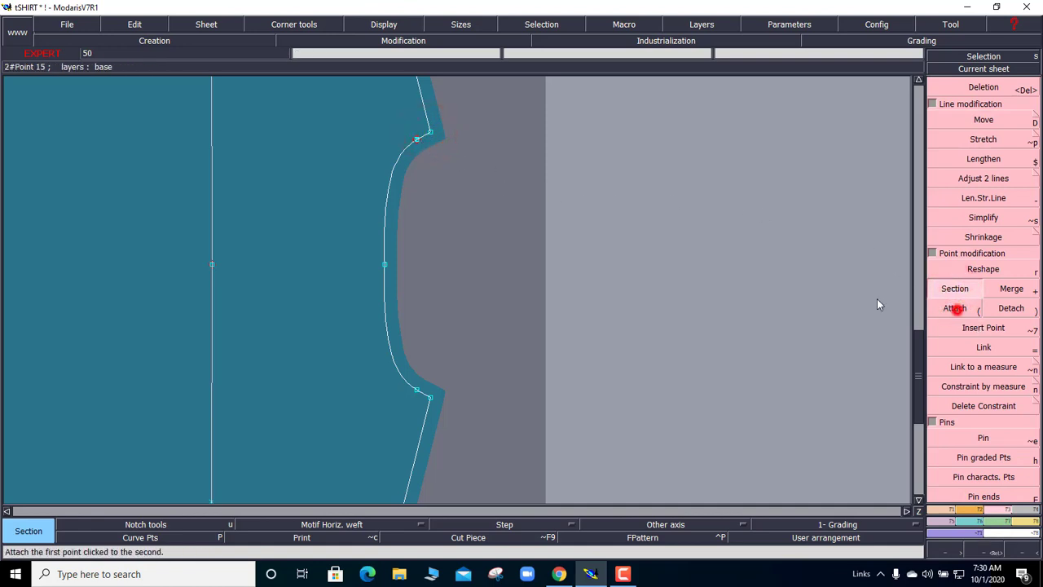
click(417, 141)
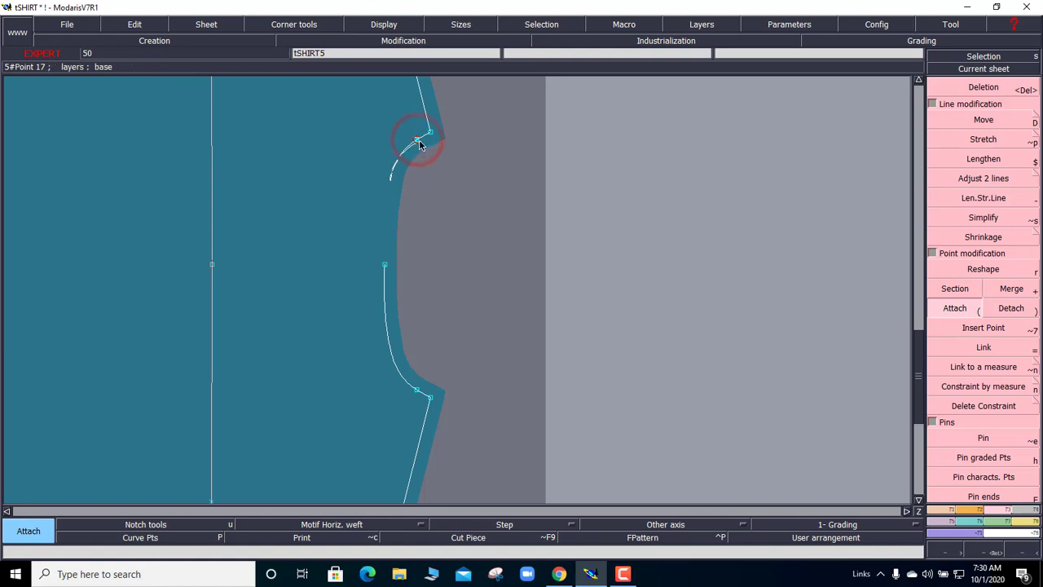
Merge the armhole curves at the upper, lower and middle points, then recentre the sheet.
key(plus)
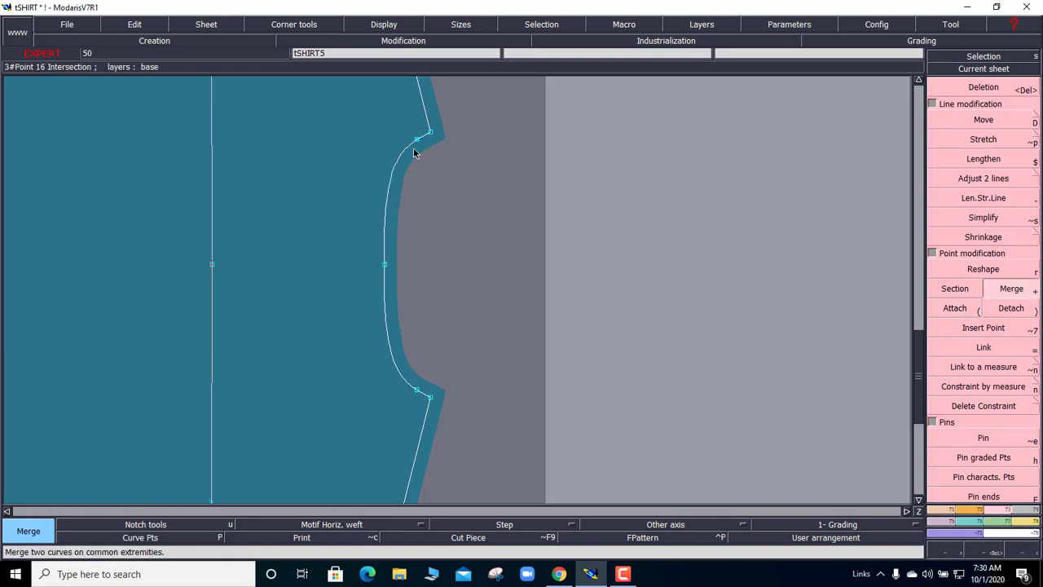
click(415, 140)
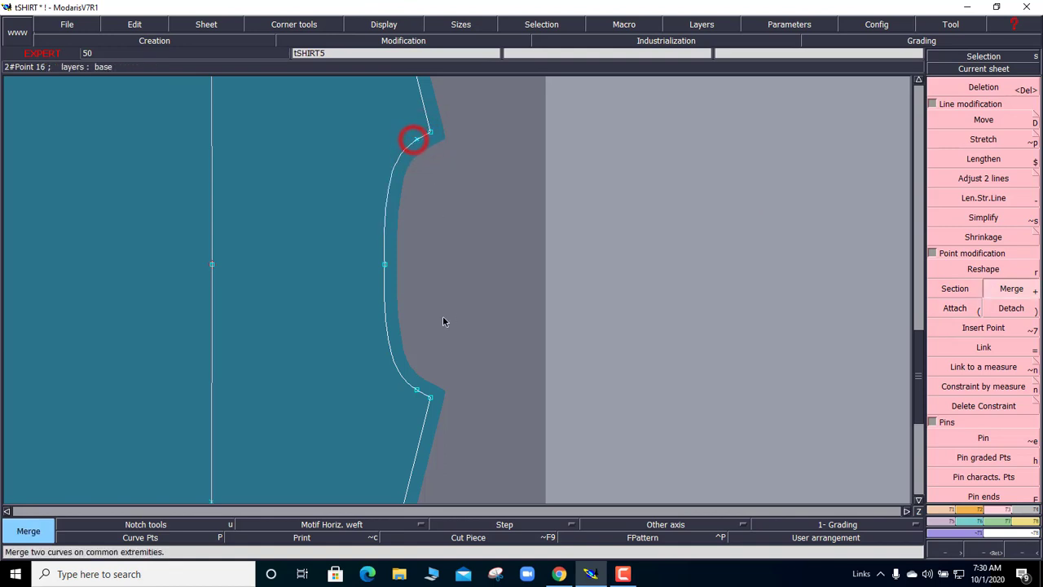
click(416, 387)
click(383, 259)
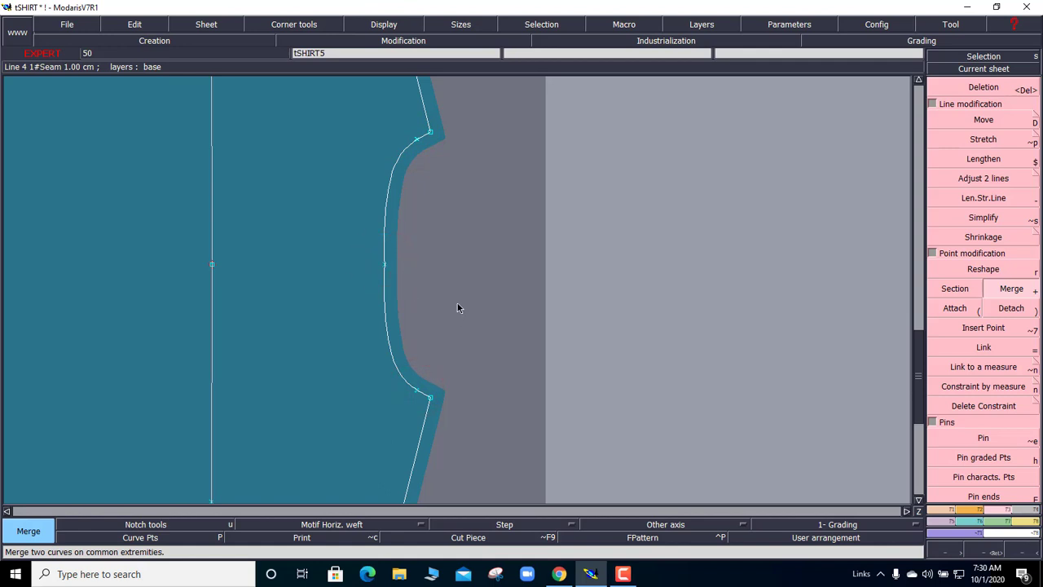
key(Home)
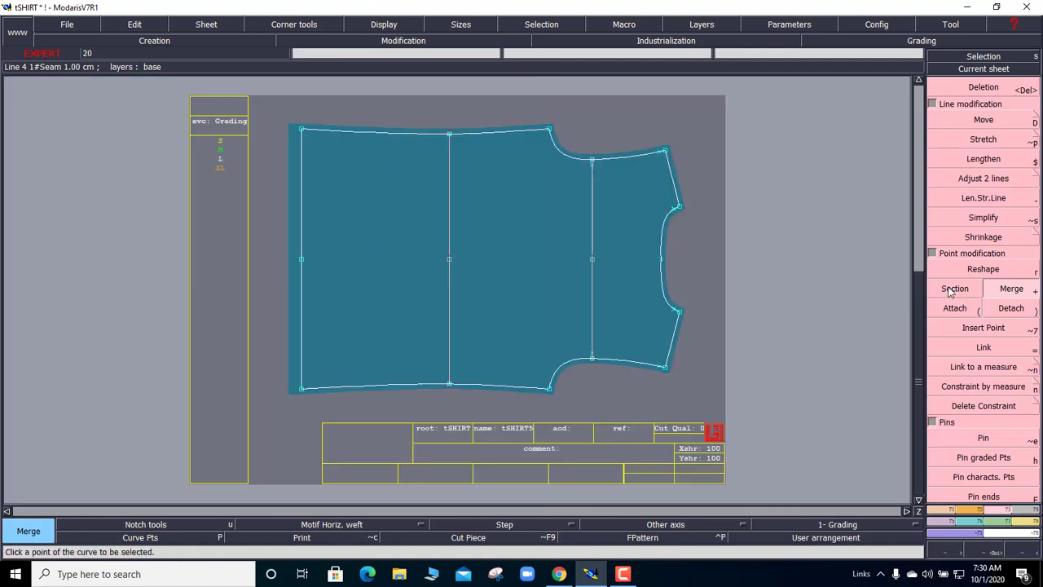
Rework the right vertical line, deleting its top and bottom points.
click(954, 308)
click(448, 260)
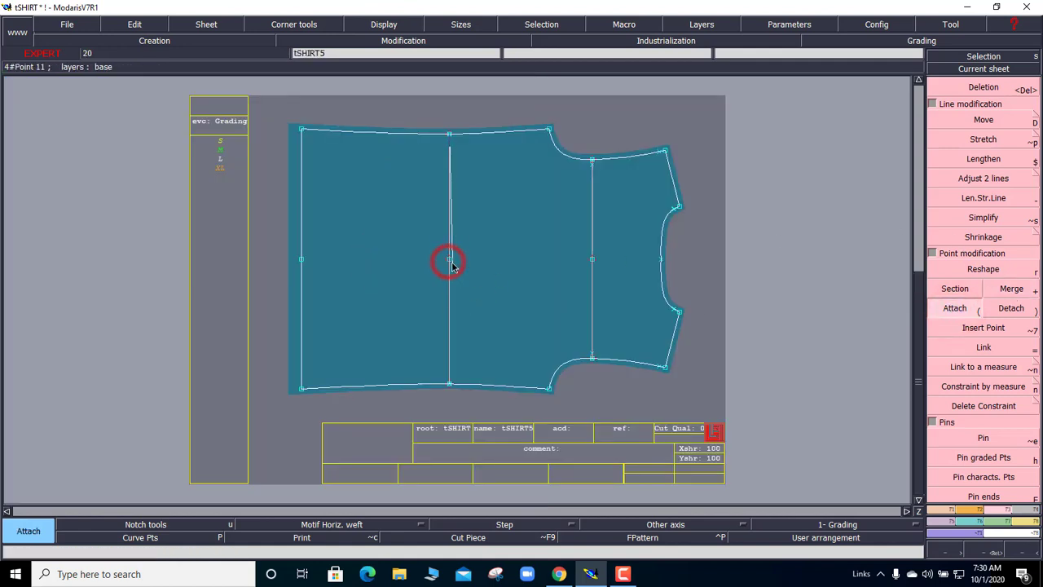
click(592, 260)
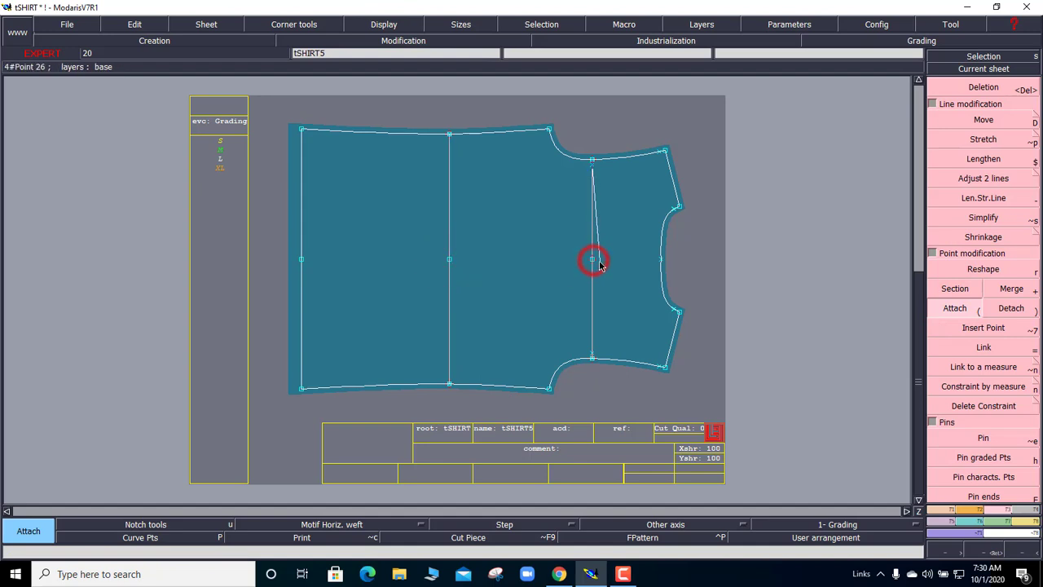
click(593, 261)
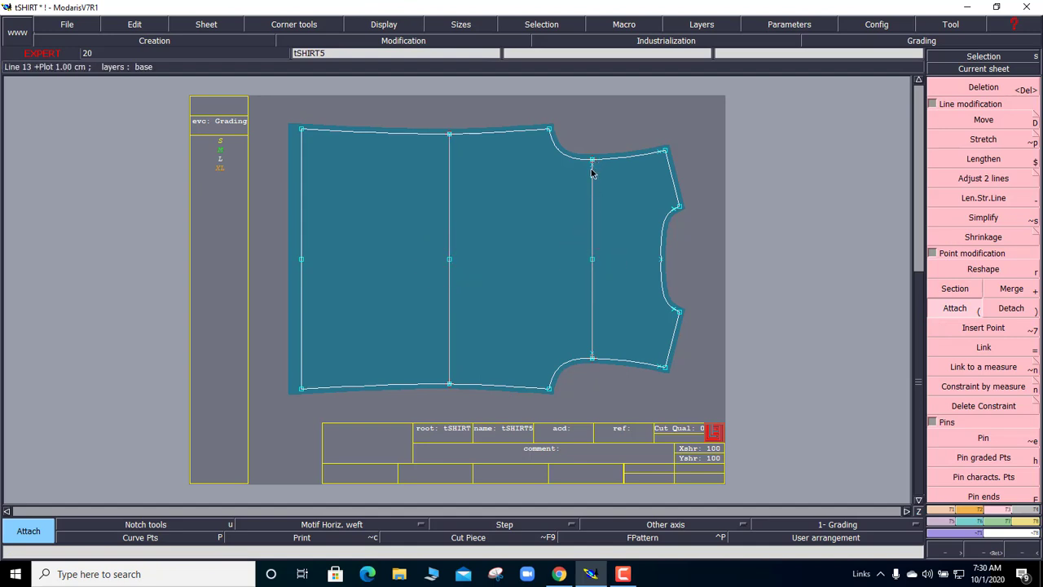
key(Delete)
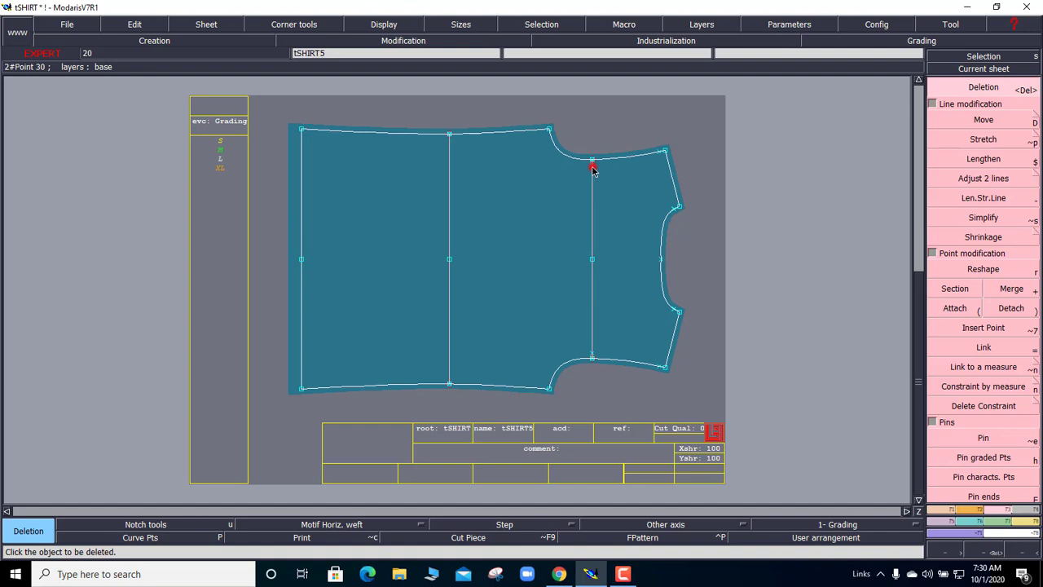
click(592, 162)
click(592, 351)
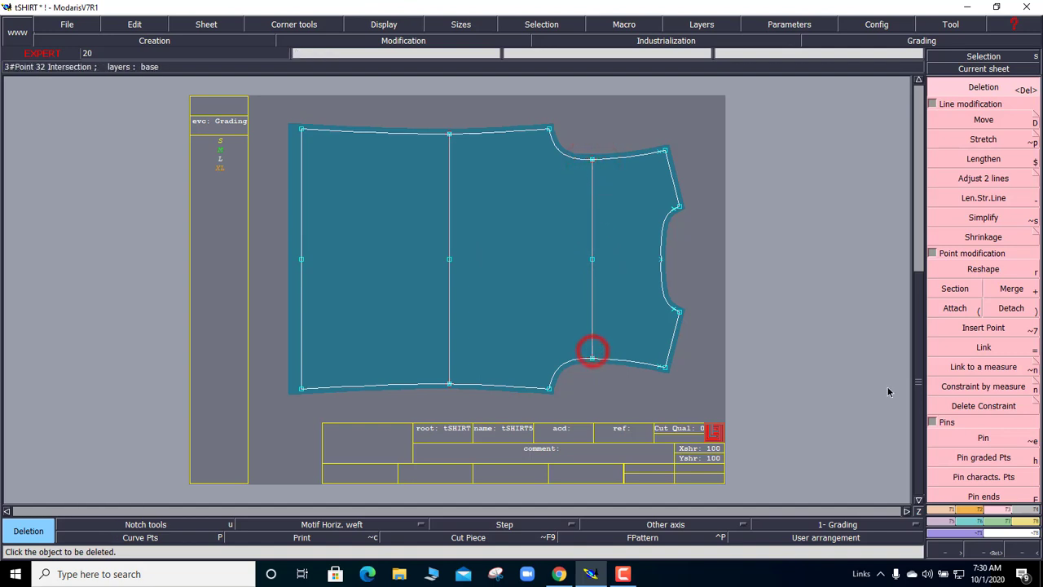
Attach the right and middle lines' ends onto the upper edge and hem of the outline.
click(952, 310)
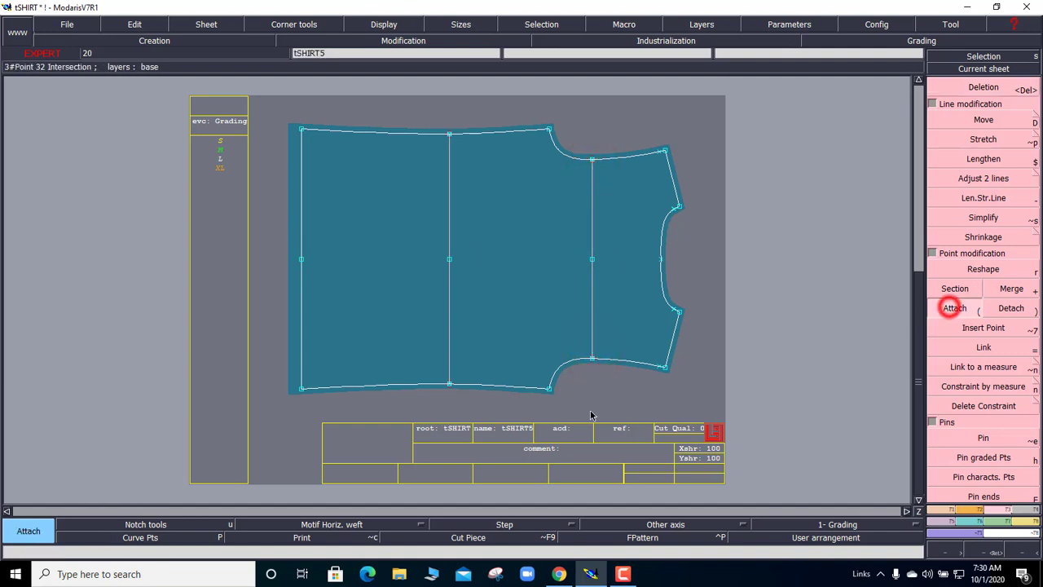
click(592, 358)
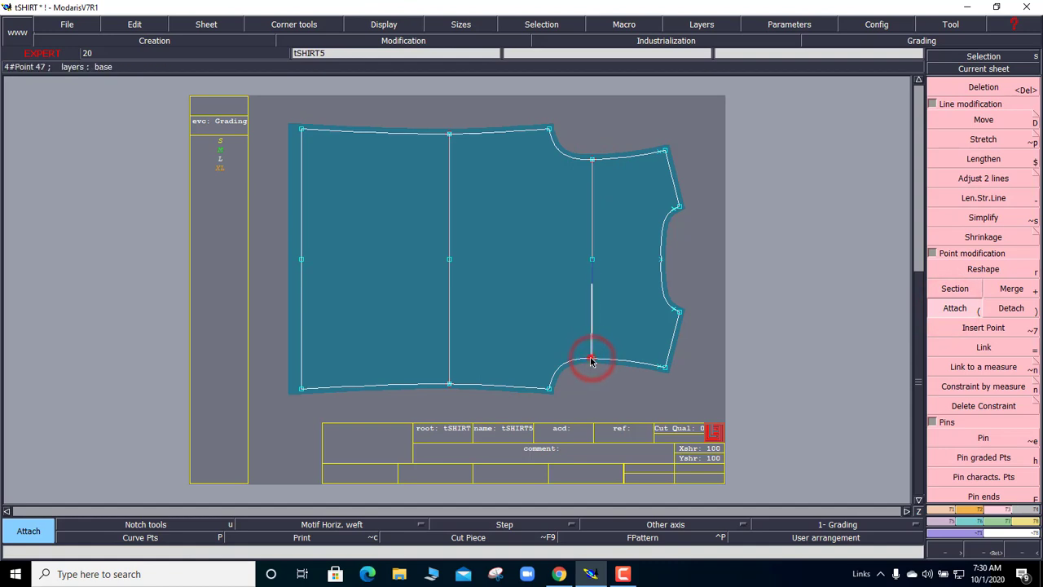
click(597, 164)
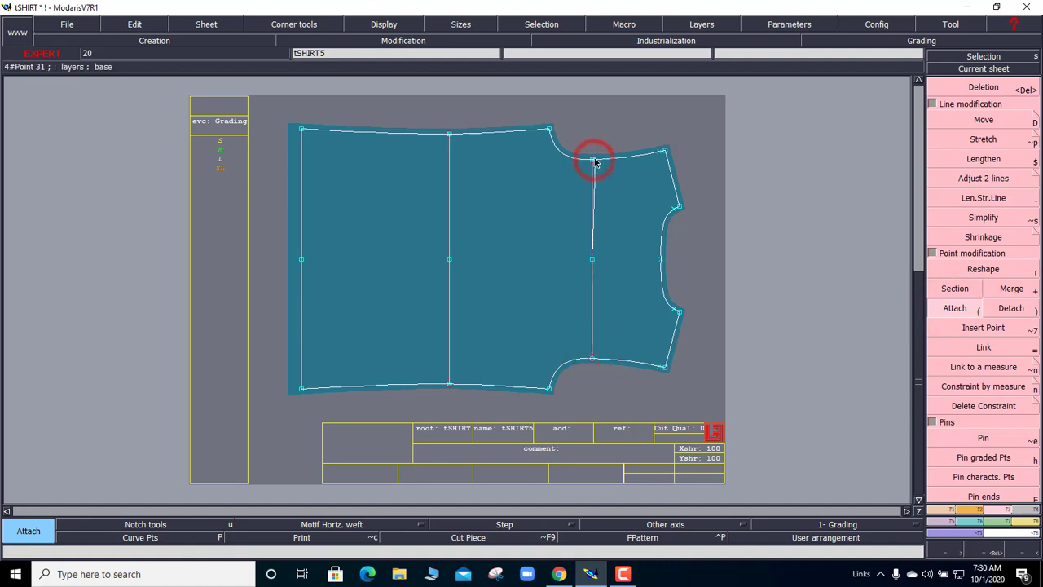
click(602, 154)
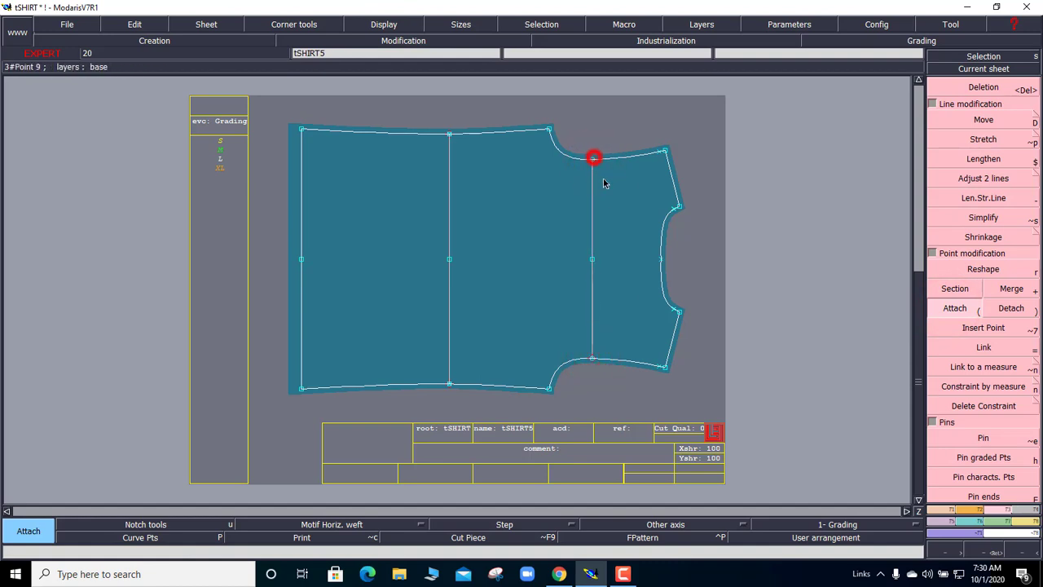
click(447, 135)
click(447, 134)
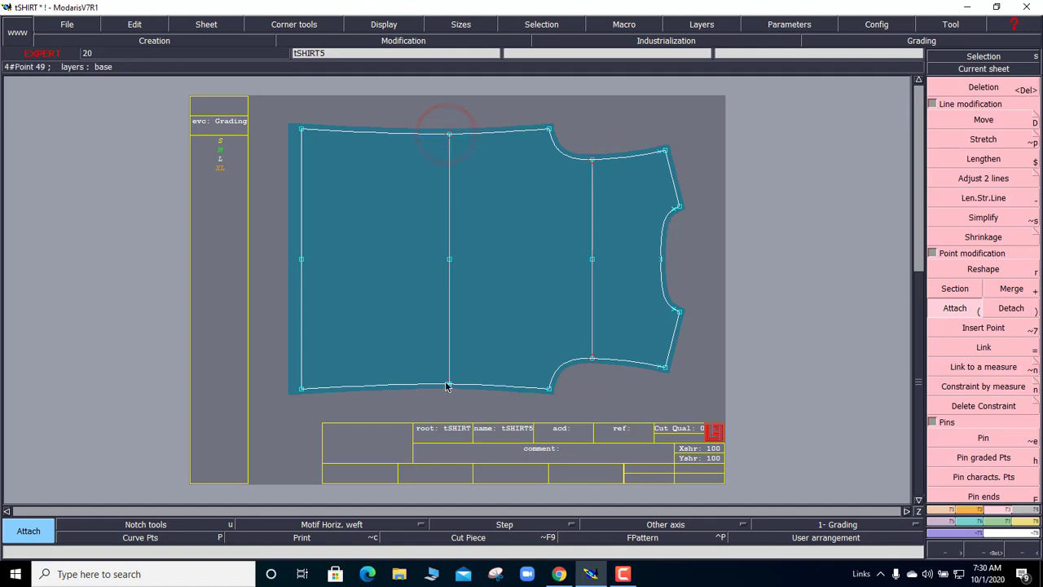
click(448, 385)
click(450, 383)
Merge the left line at its midpoint, reshape the armhole curve, and auto-arrange all sheets.
key(plus)
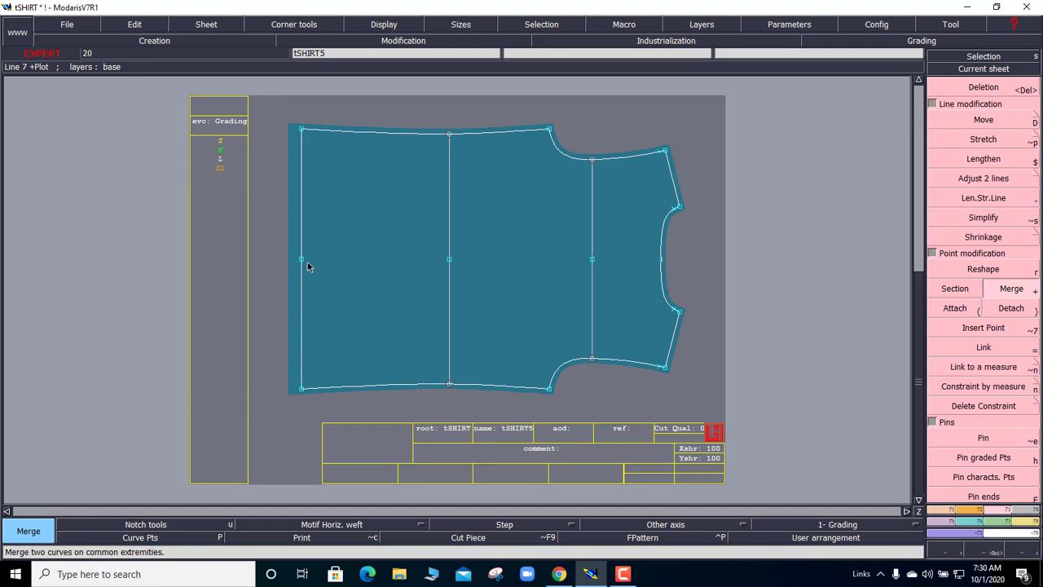
click(302, 260)
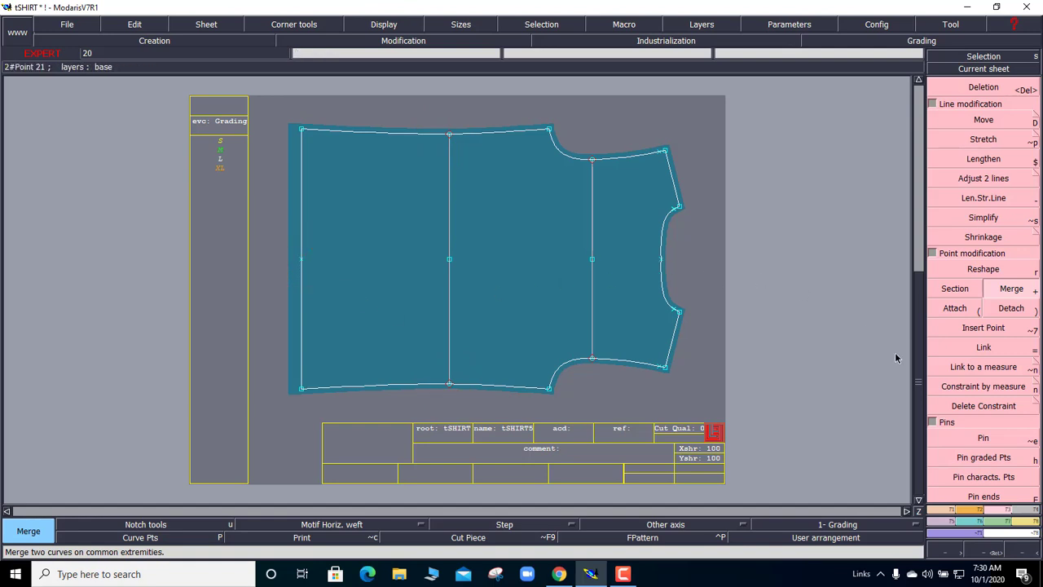
key(r)
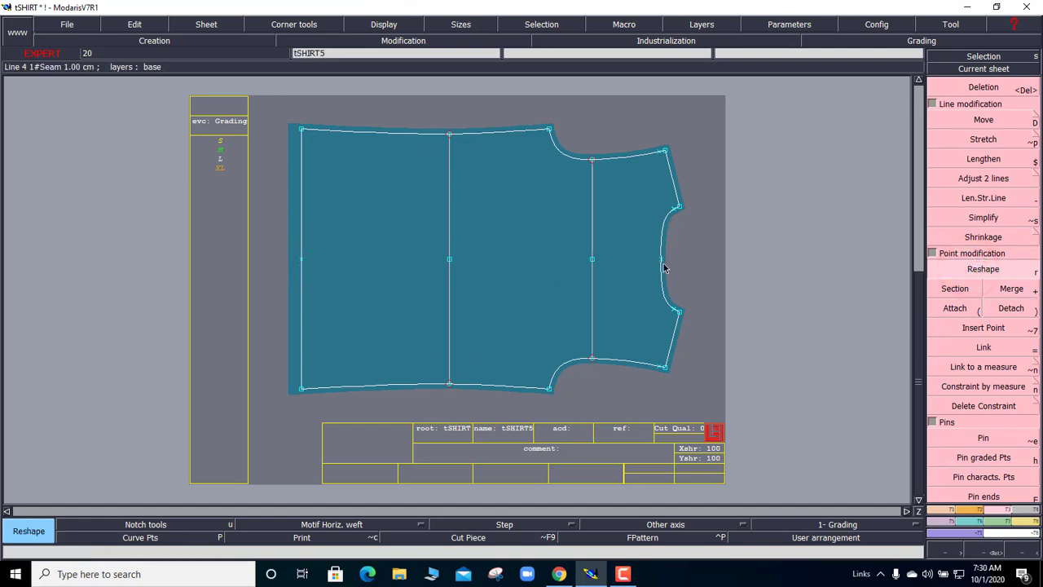
click(662, 259)
text(-0.1)
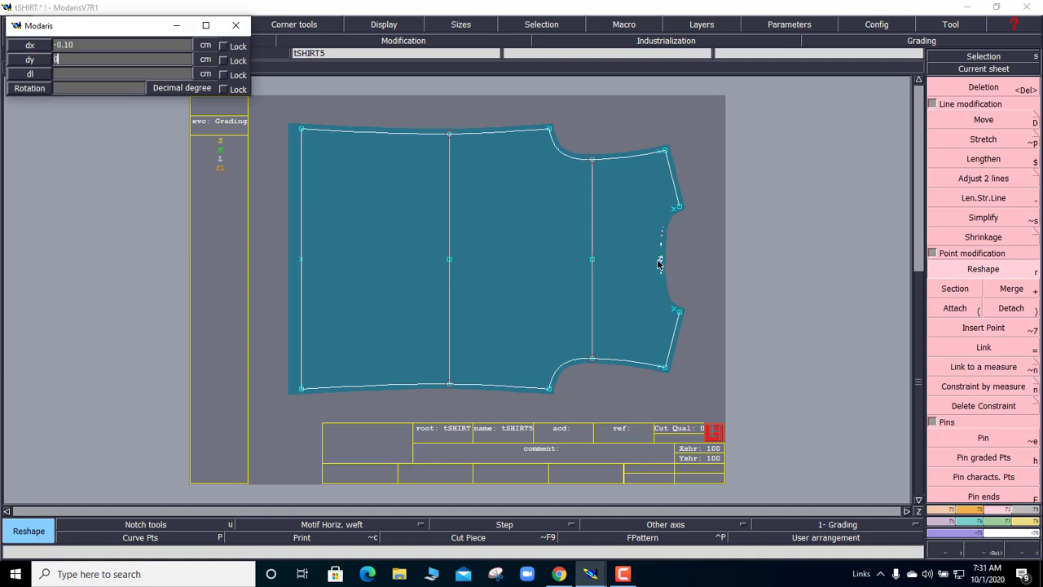
key(Return)
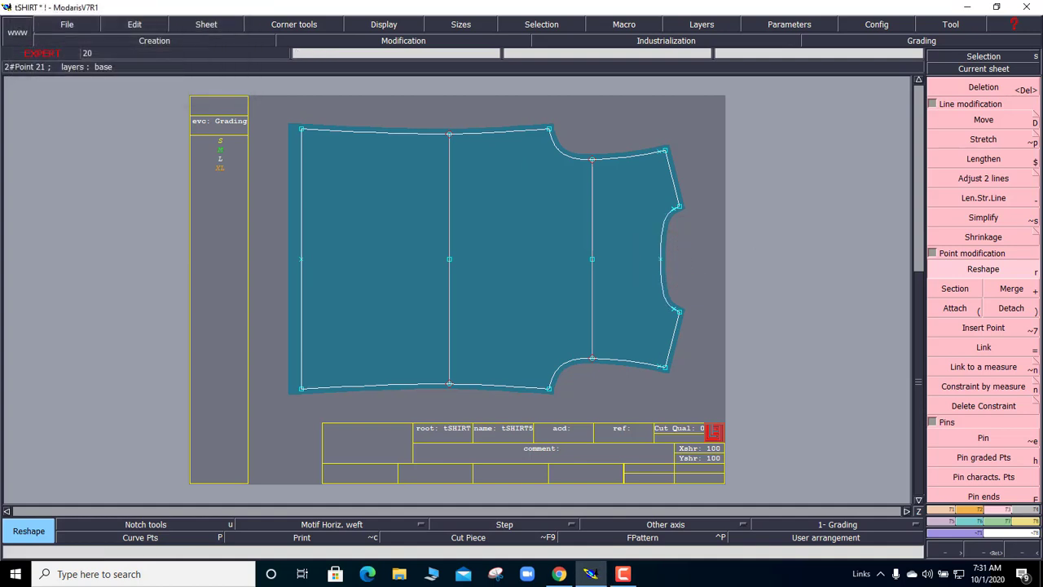
key(ctrl+a)
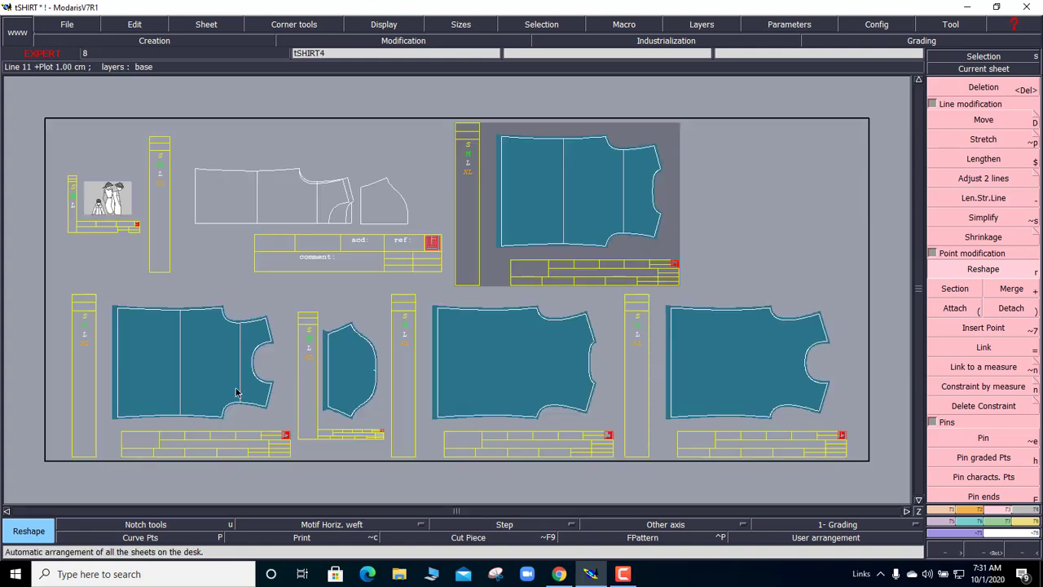
Delete the extra sleeve sheet and two duplicate body sheets, then rearrange the desk.
key(Delete)
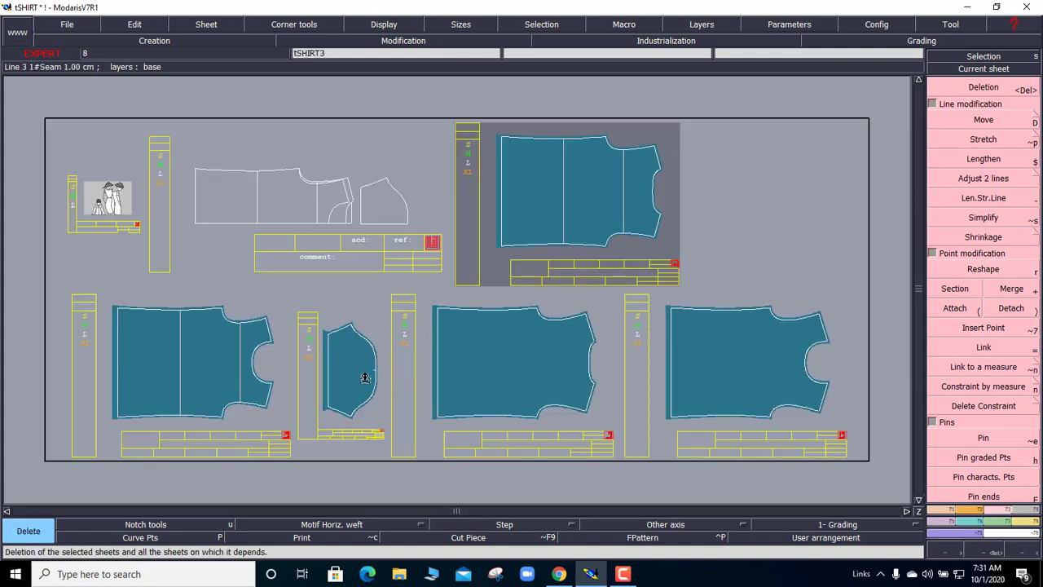
click(361, 375)
click(494, 353)
click(665, 353)
key(Escape)
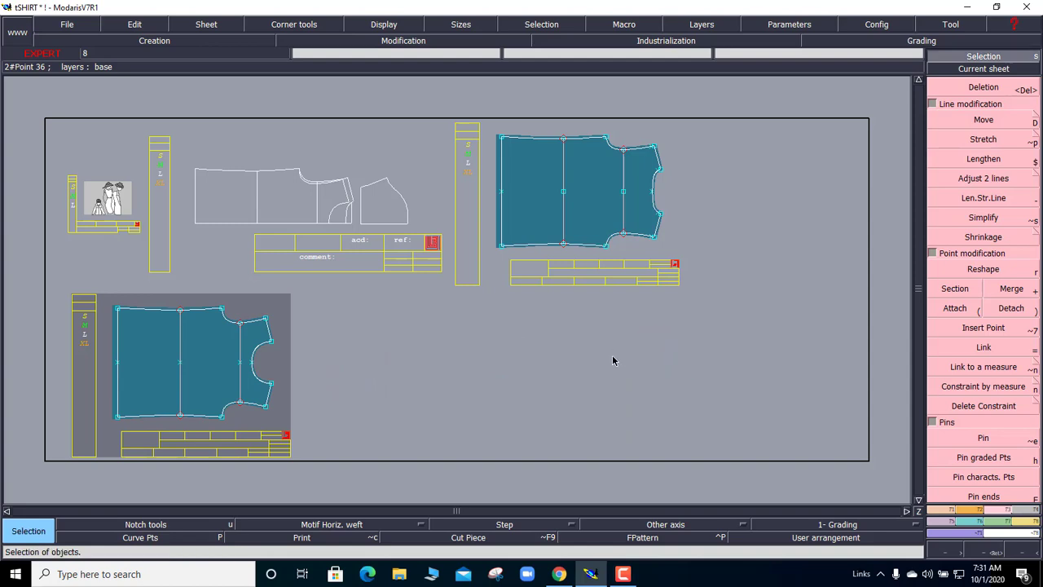
key(ctrl+a)
Zoom on the collar and sleeve draft and show the half-sleeve sheet alone.
key(z)
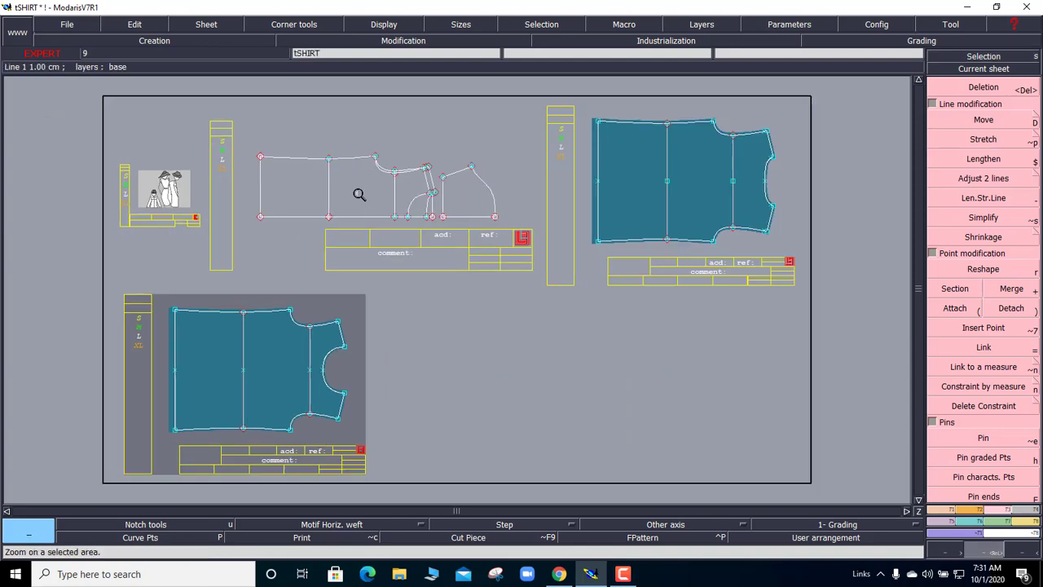
click(362, 132)
click(583, 298)
key(f)
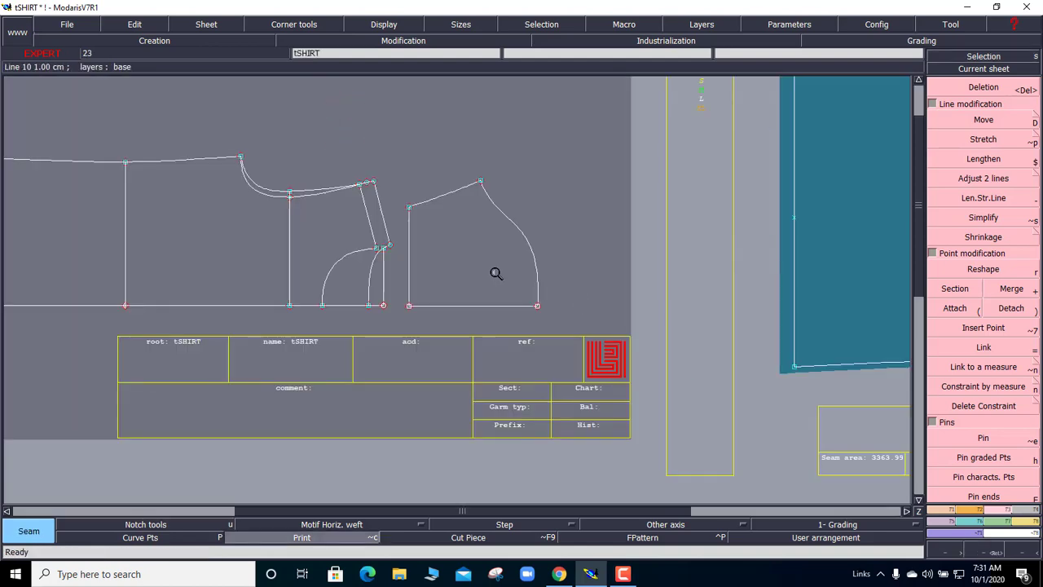
click(495, 273)
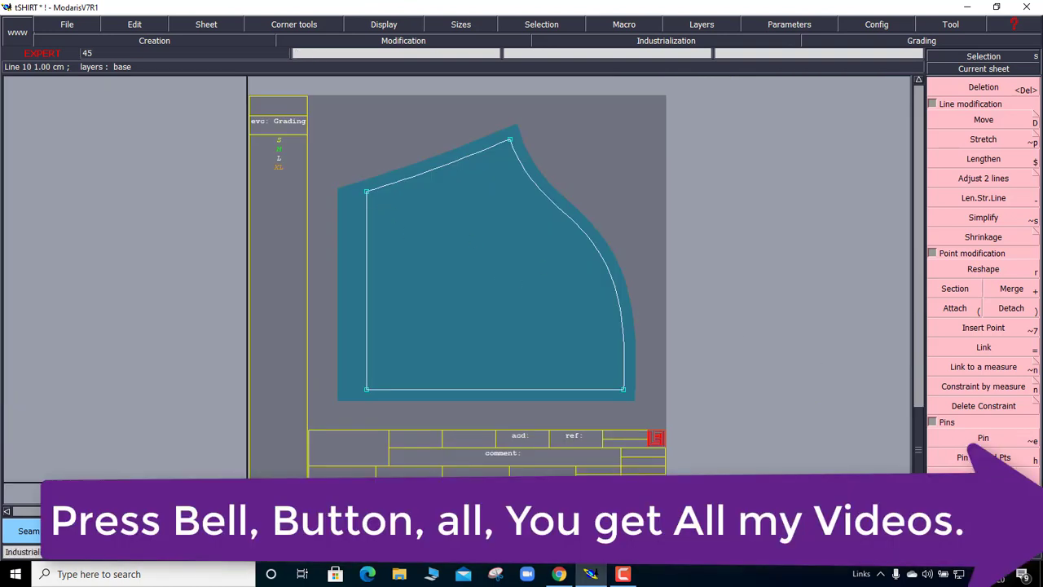
Apply the Previous symmetry corner type to the sleeve's upper-left corner.
key(F3)
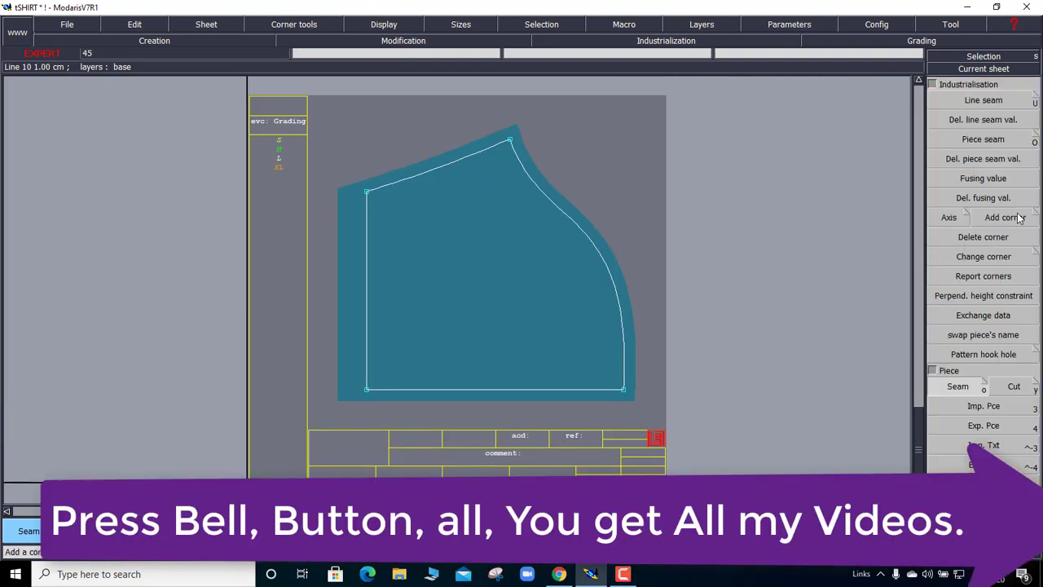
click(1030, 212)
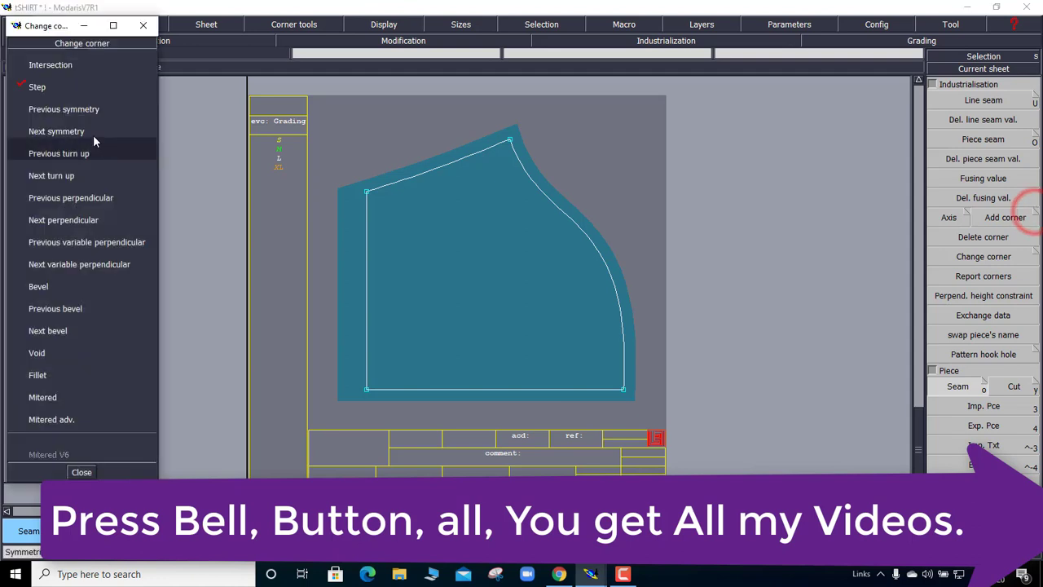
click(85, 110)
click(380, 190)
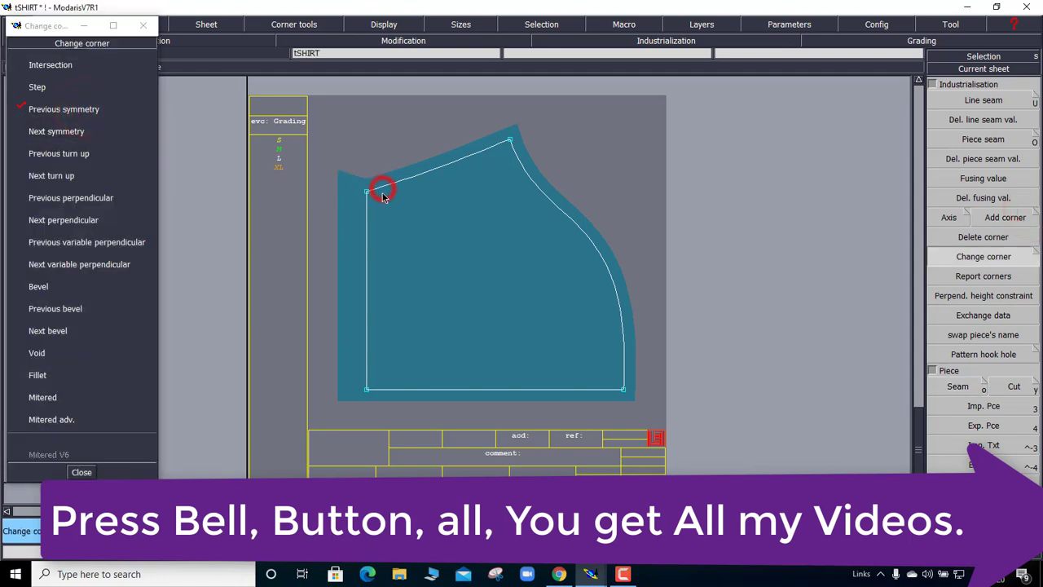
click(81, 472)
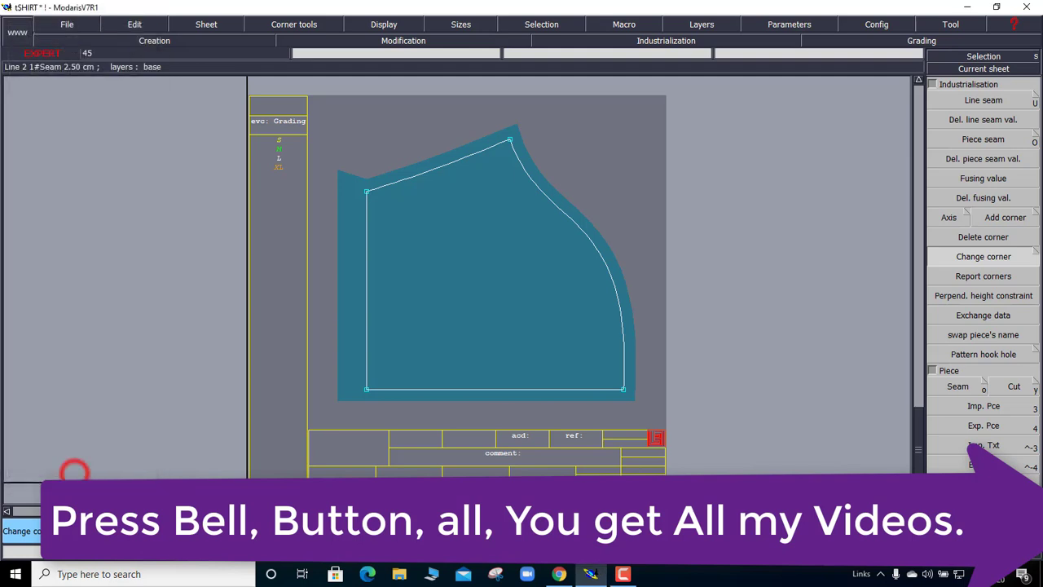
Mirror the sleeve across its bottom edge, merge the midpoints, and notch the cap midpoint.
scroll(977, 236, down, 5)
click(983, 185)
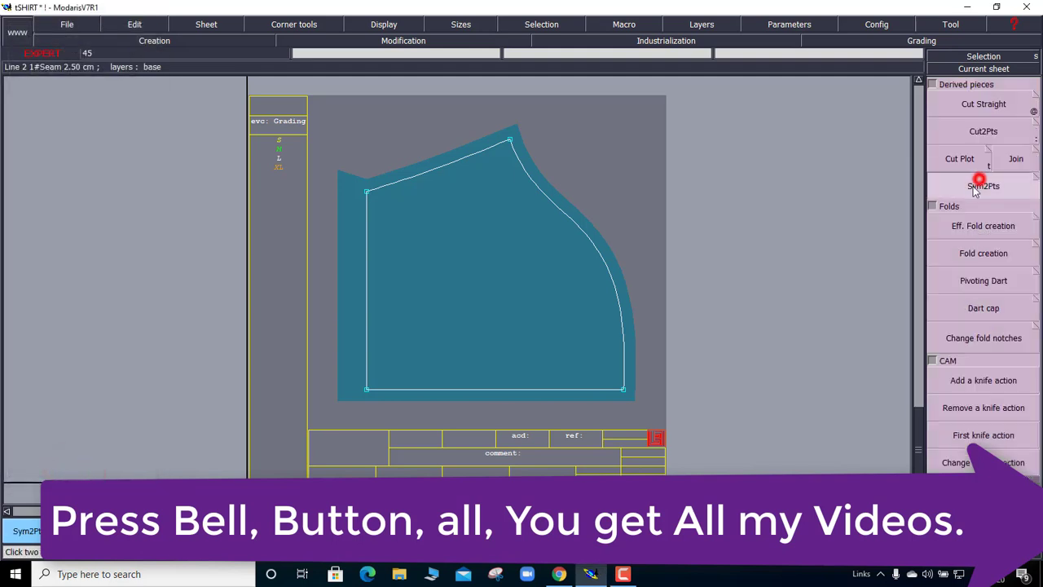
click(367, 390)
click(367, 390)
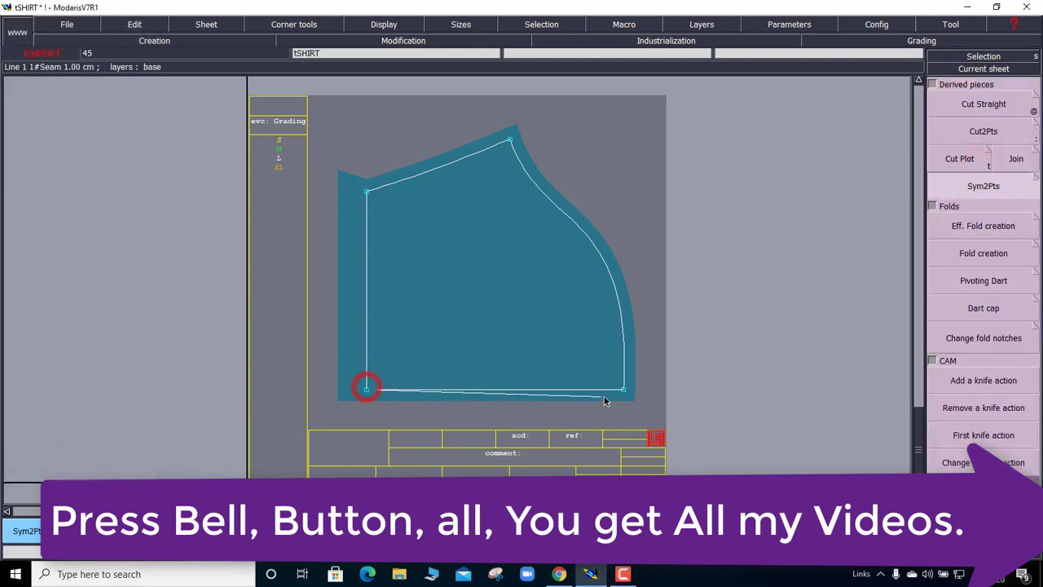
click(623, 389)
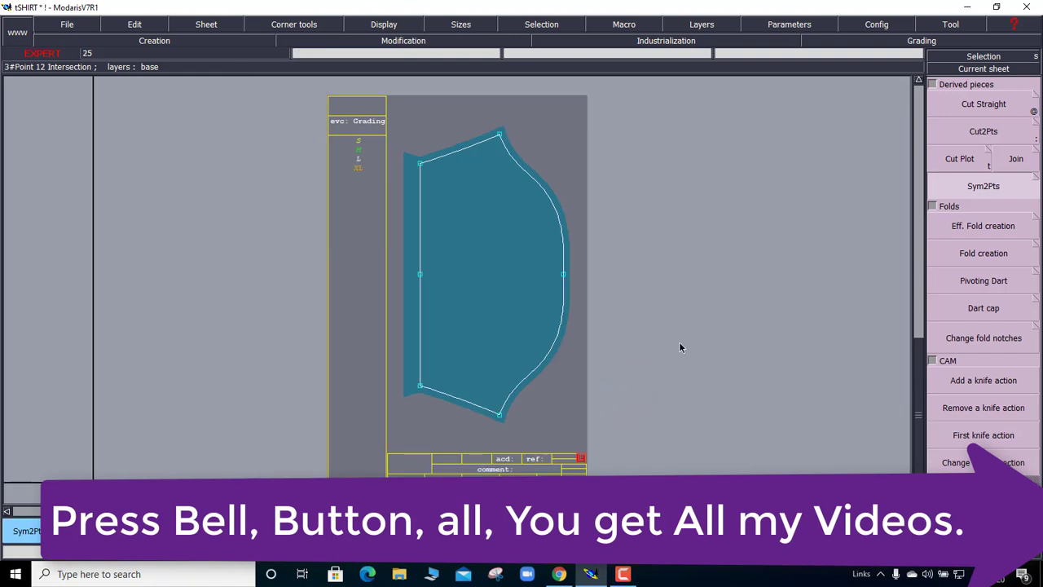
click(564, 274)
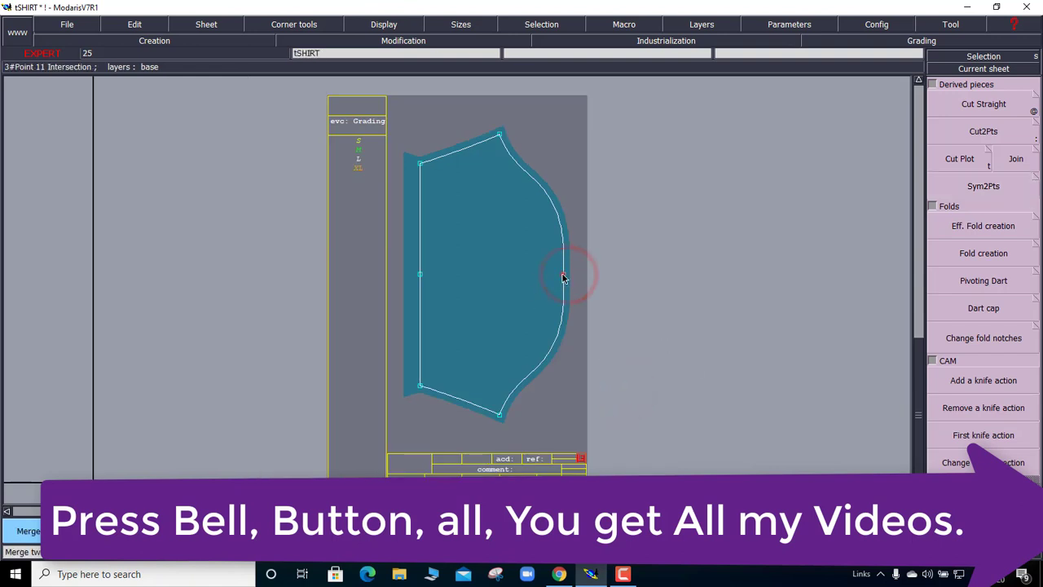
click(417, 275)
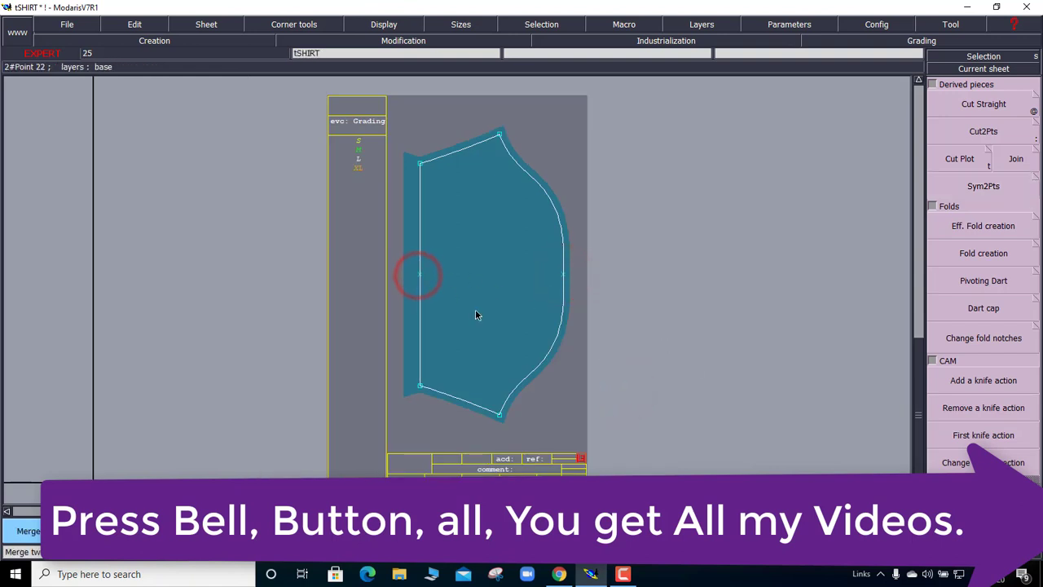
click(563, 275)
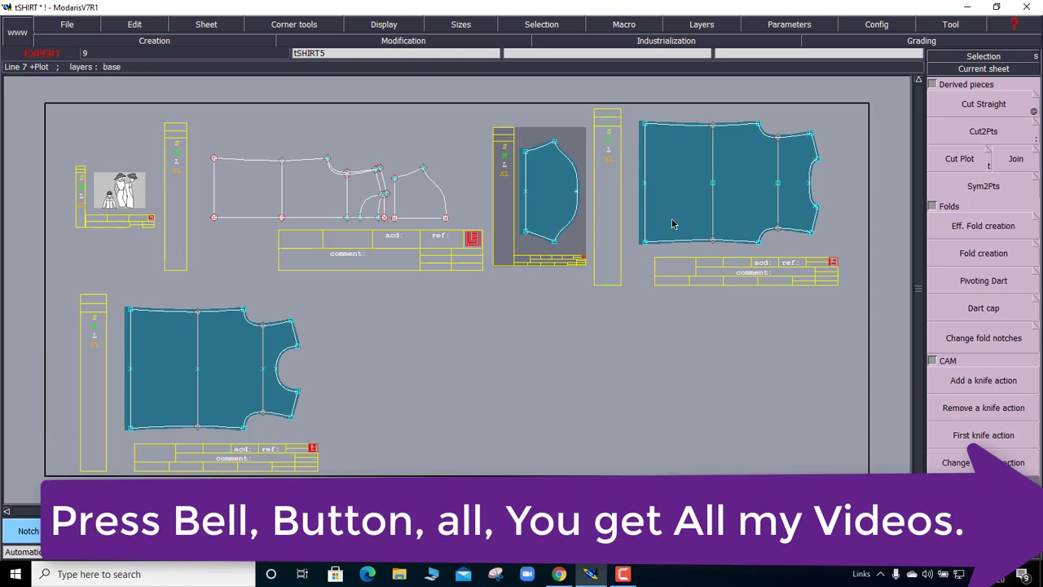
Arrange all sheets, accept the access paths, and save tSHIRT.mdl past the validation warning.
click(727, 213)
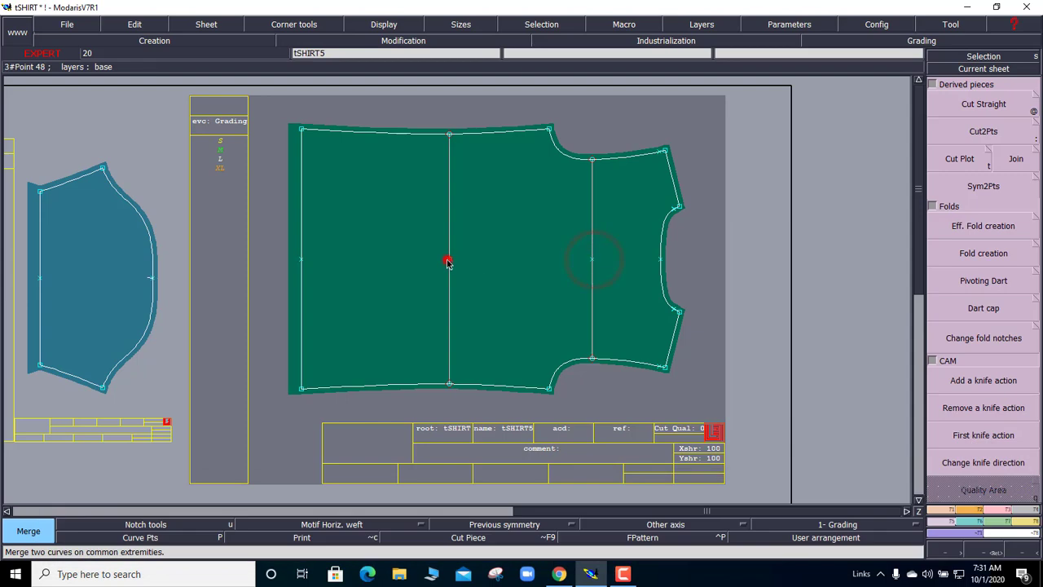
key(Home)
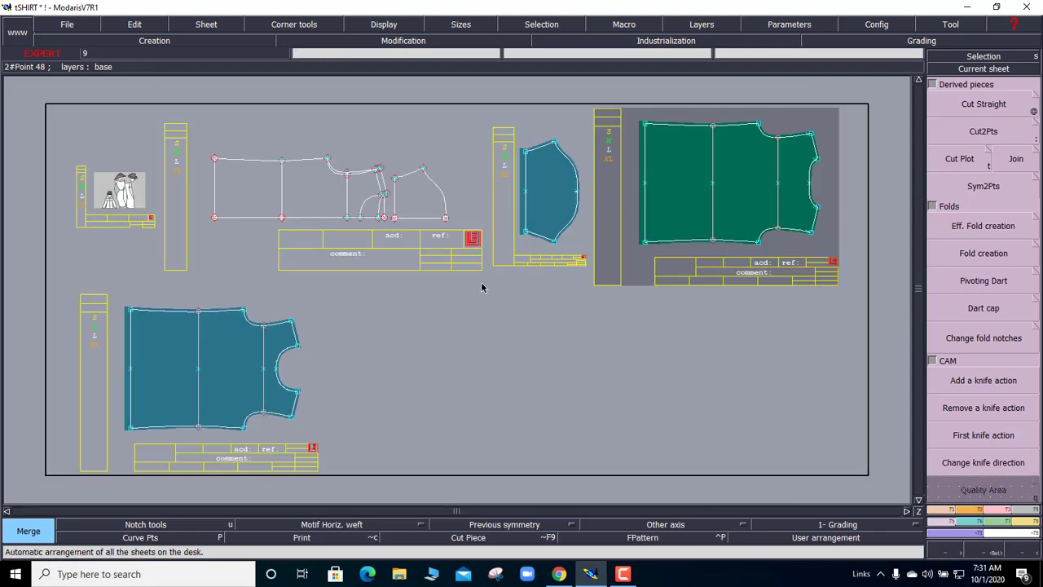
click(68, 25)
click(95, 299)
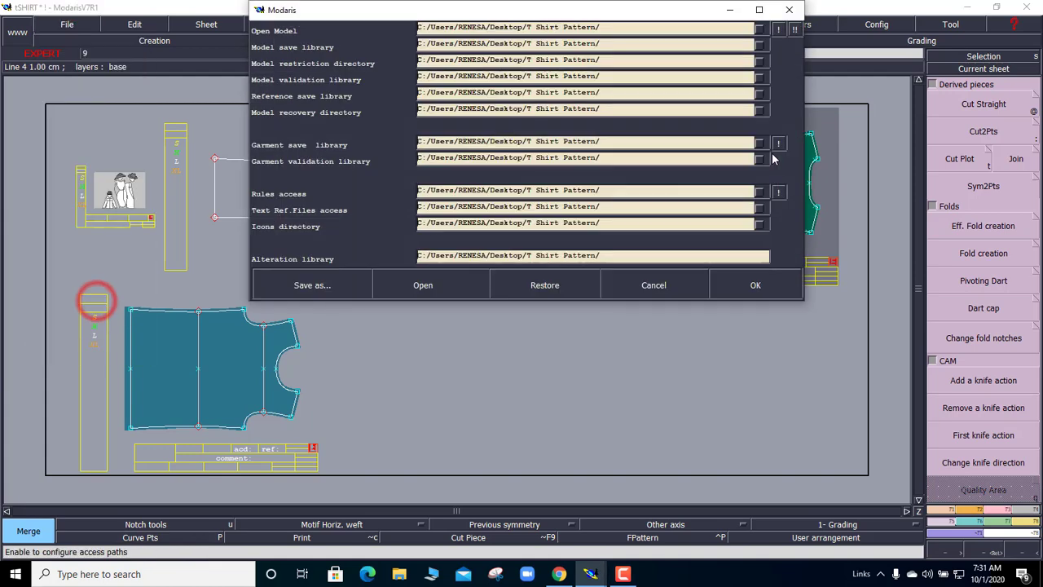
click(766, 285)
key(ctrl+s)
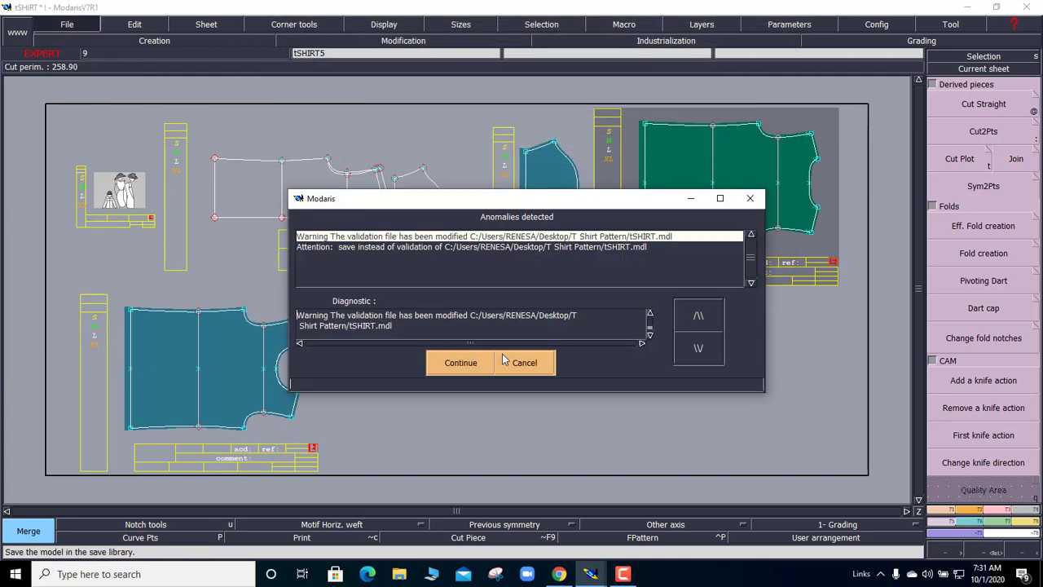
click(480, 361)
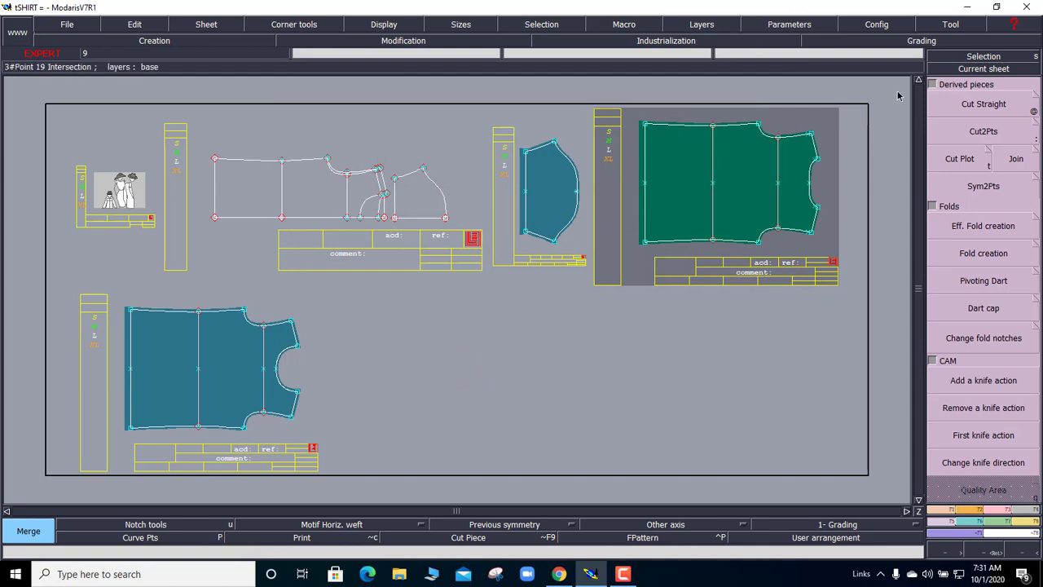
Zoom into the sleeve sheet's title block and enter a comment in its comment field.
click(998, 69)
click(569, 254)
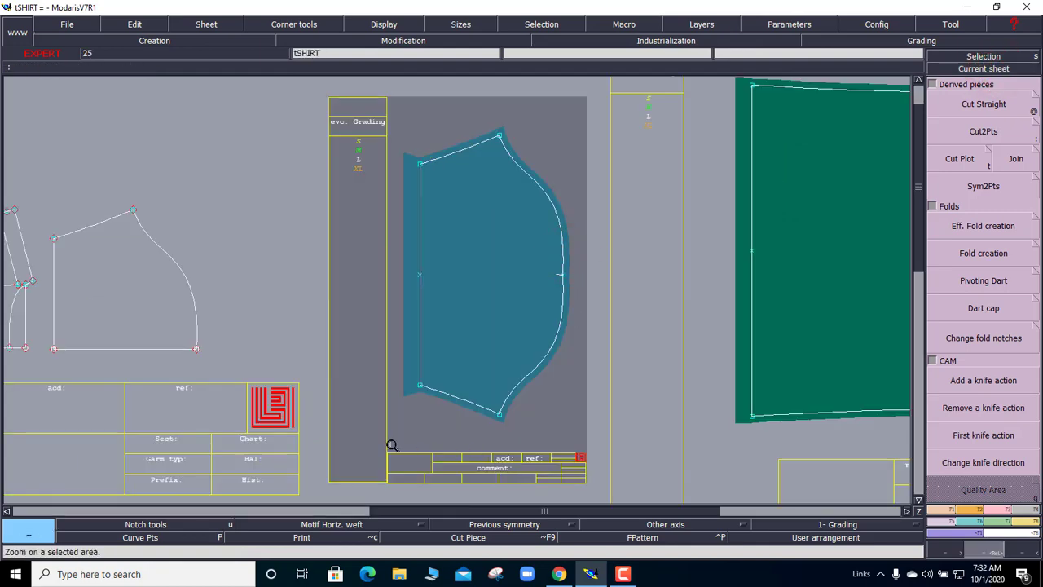
drag(377, 435, 600, 494)
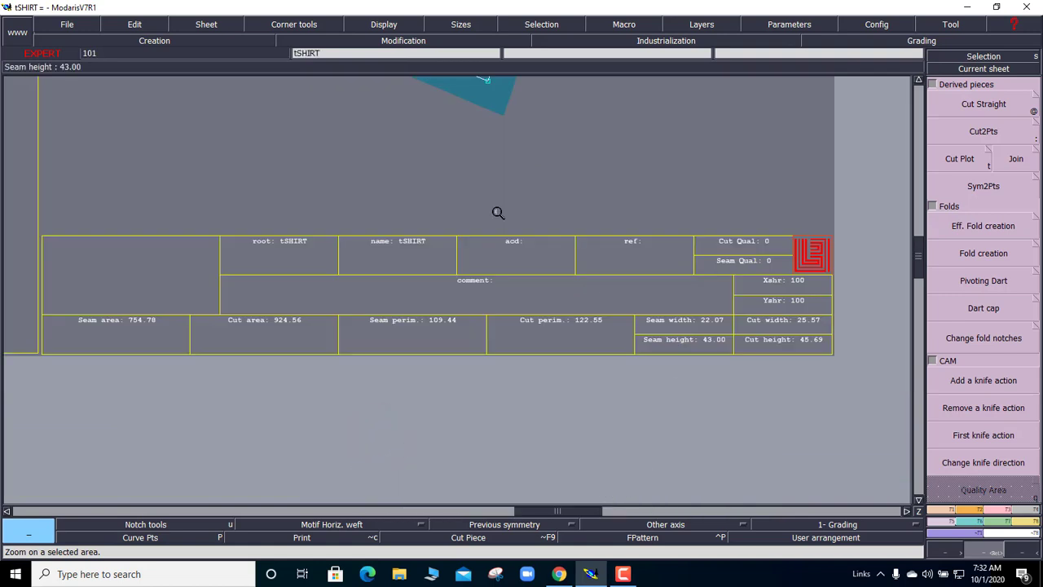
click(144, 30)
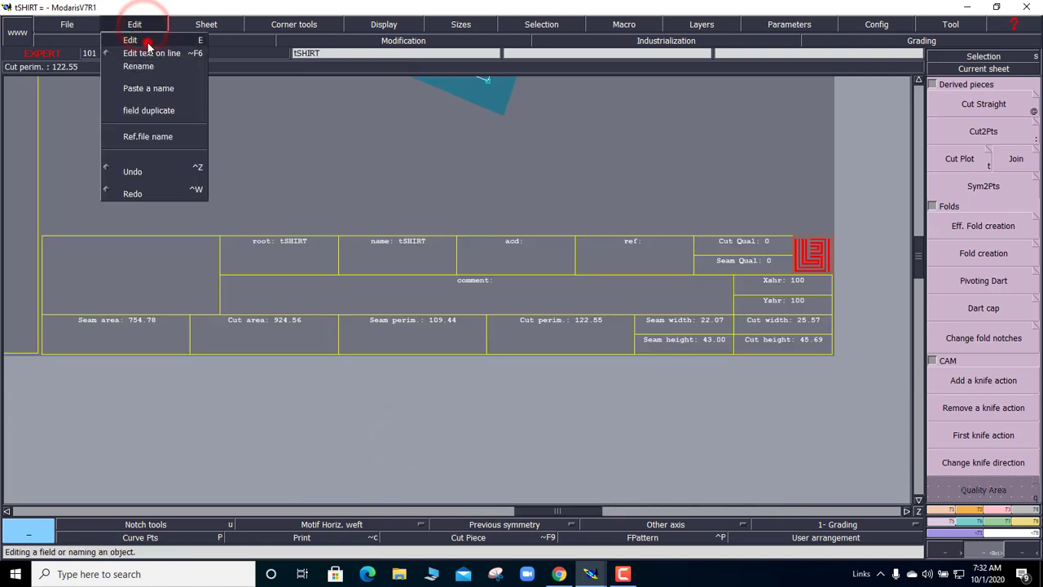
click(145, 39)
click(501, 280)
text(AX1 FRCNT)
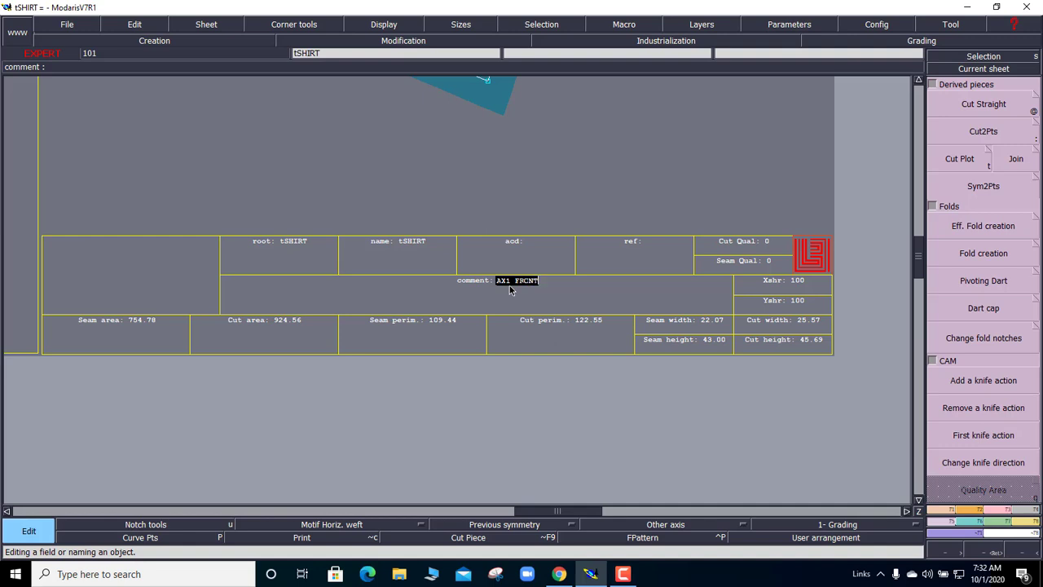
click(582, 181)
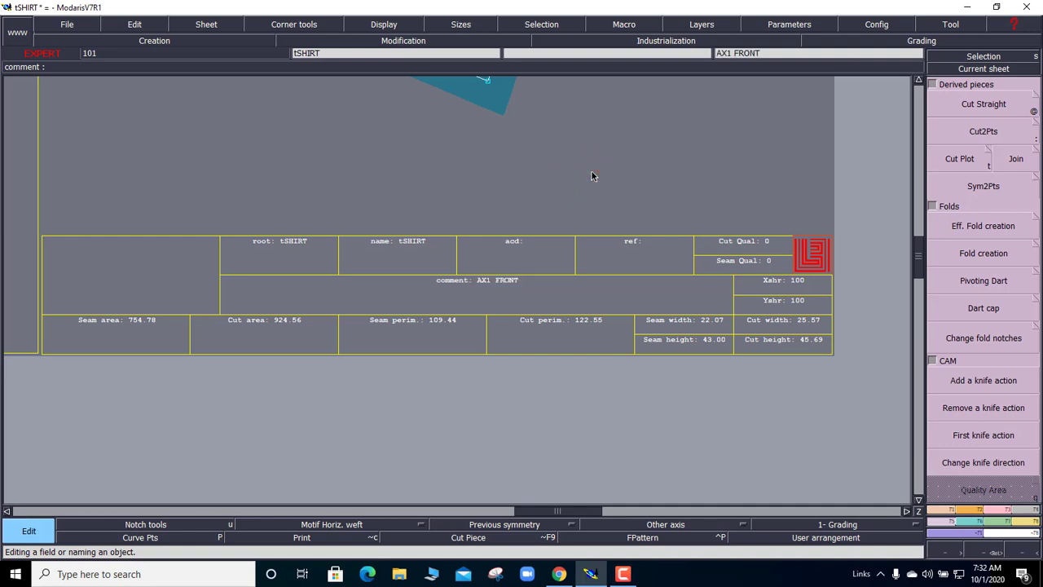
Reselect the sleeve sheet and rewrite its comment from AX1 FRONT to AX2 SLEEVE.
key(Home)
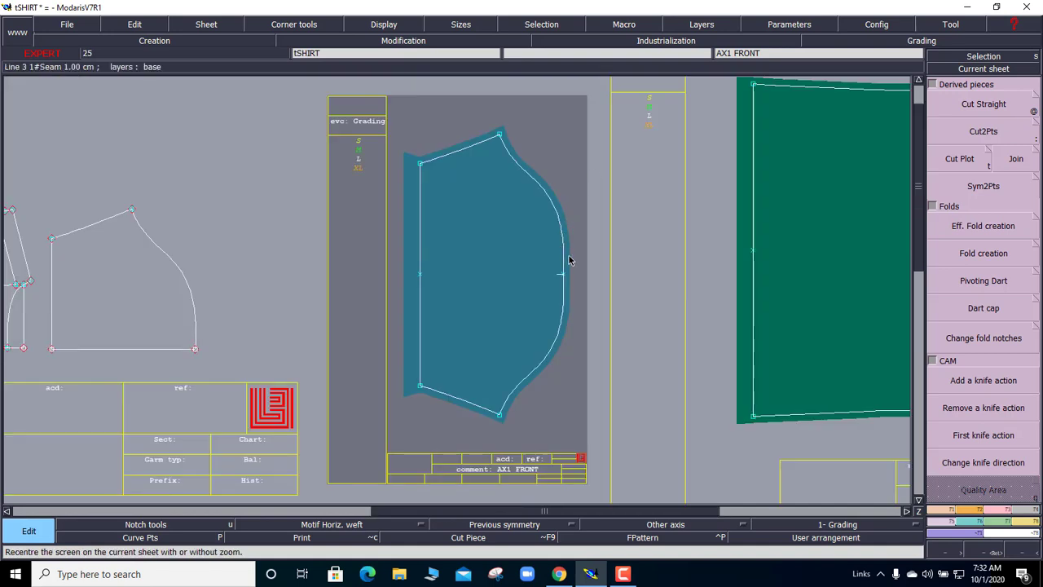
key(End)
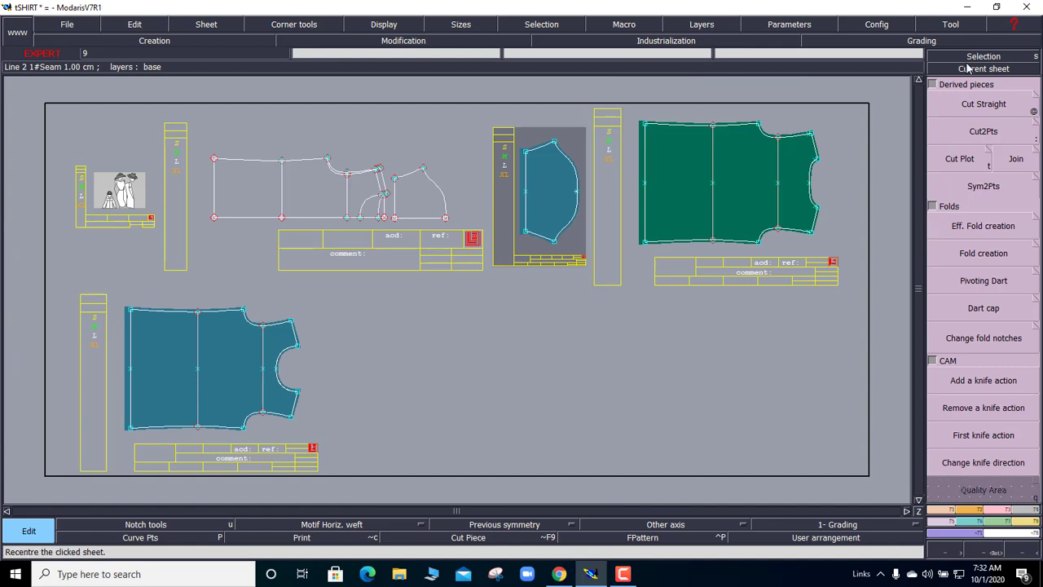
click(554, 274)
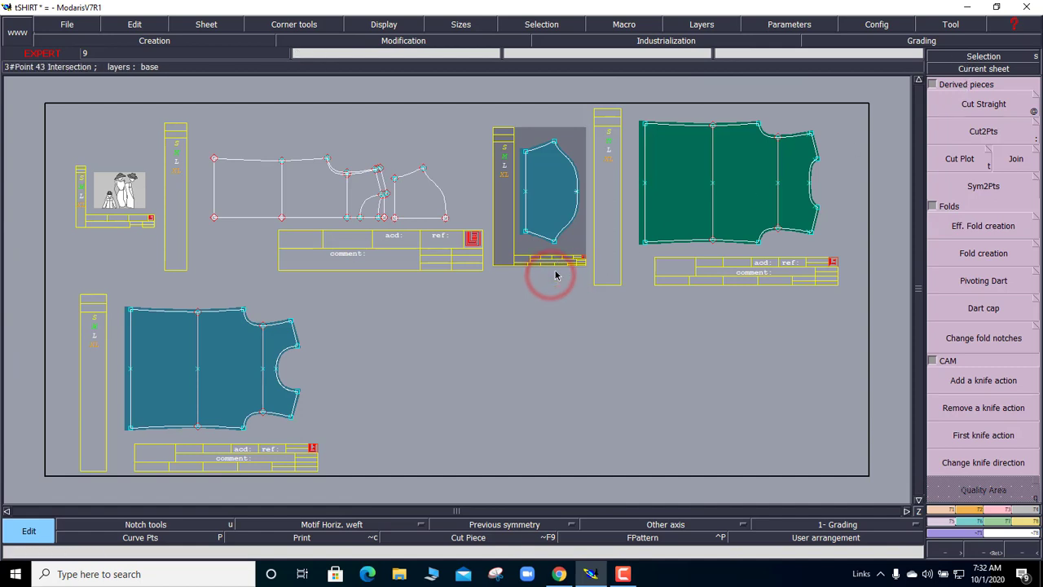
scroll(489, 228, up, 3)
drag(232, 214, 648, 374)
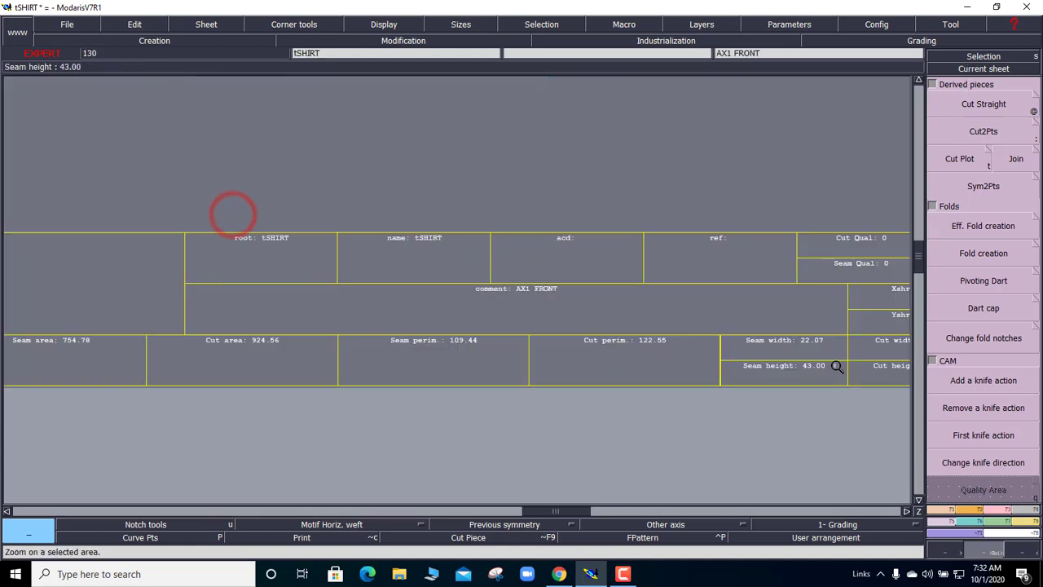
click(152, 30)
click(151, 41)
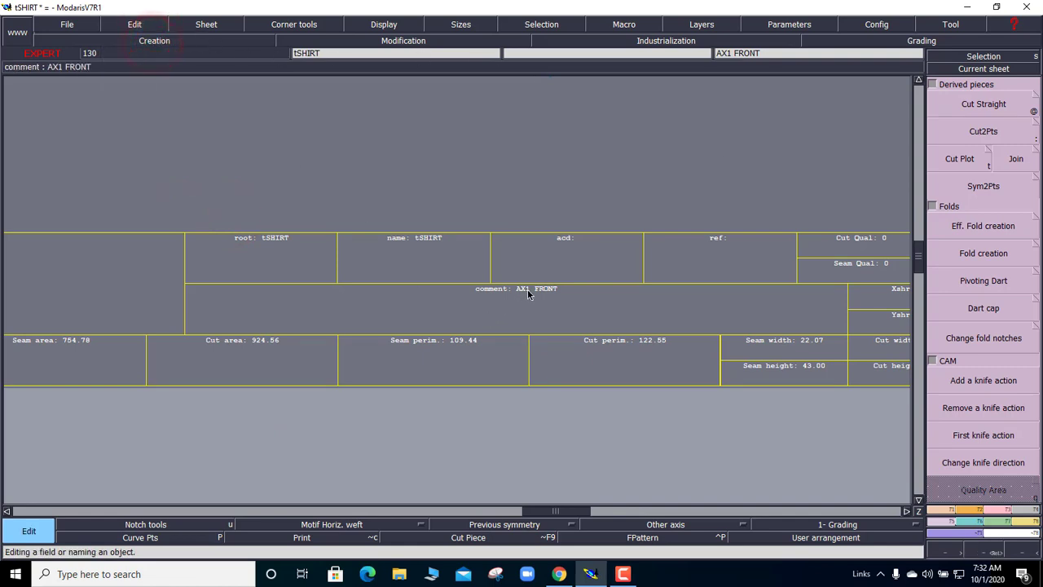
click(527, 290)
text(AX2 SLEEVE)
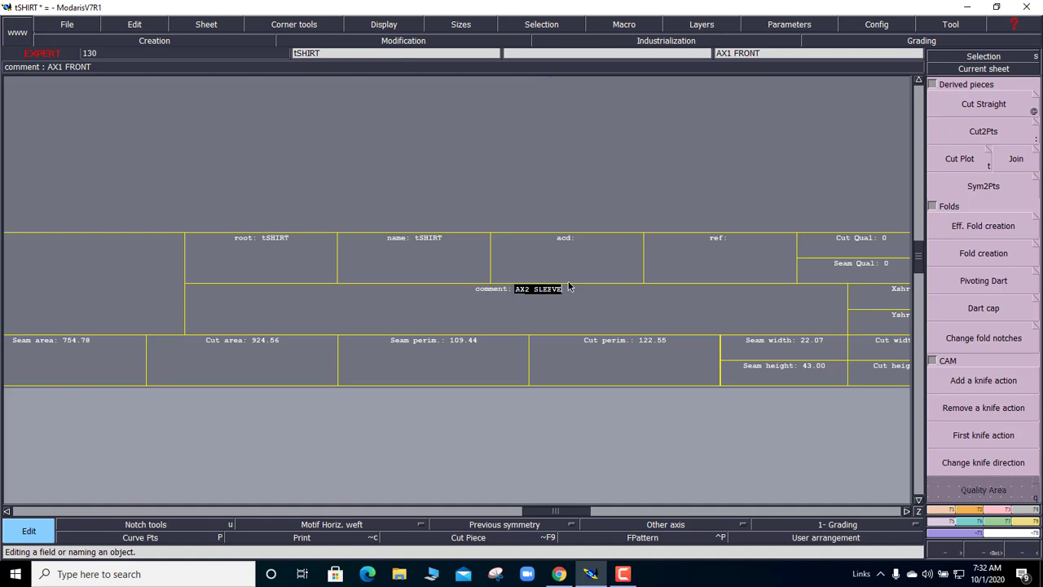
click(589, 214)
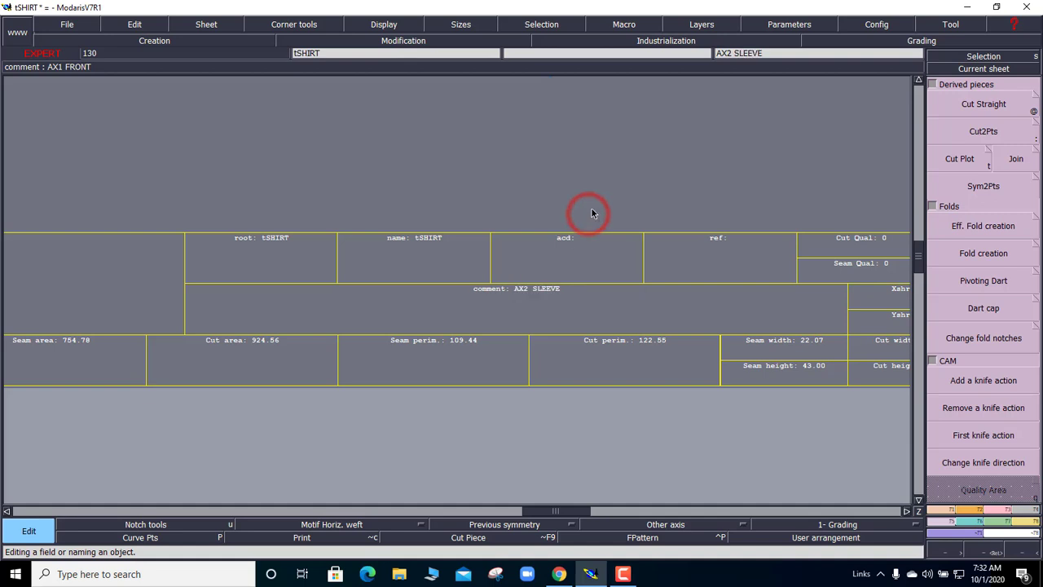
Set the green back piece's comment to AX1 BACK.
click(536, 277)
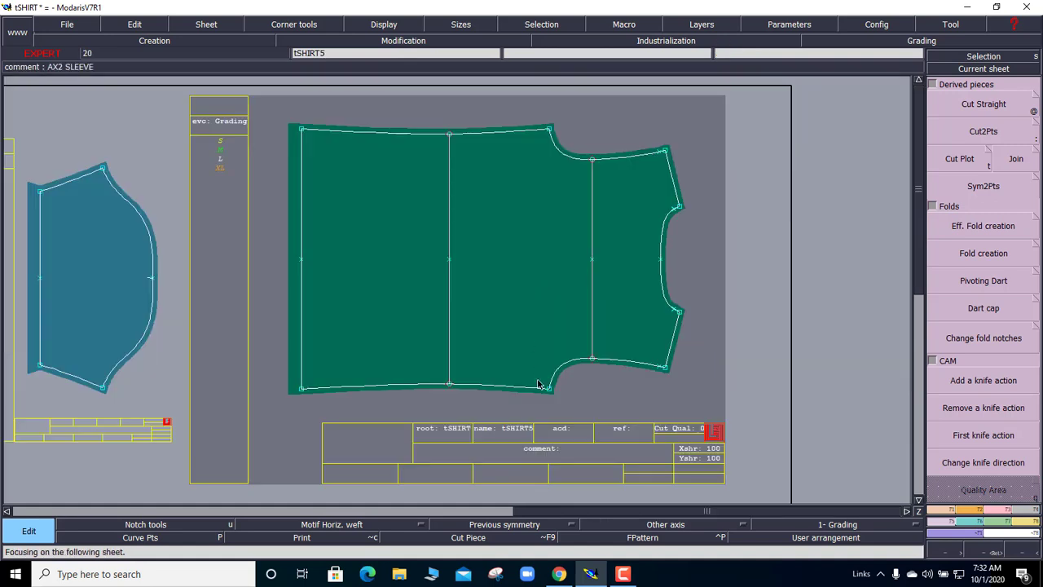
click(565, 450)
text(X1 EACH)
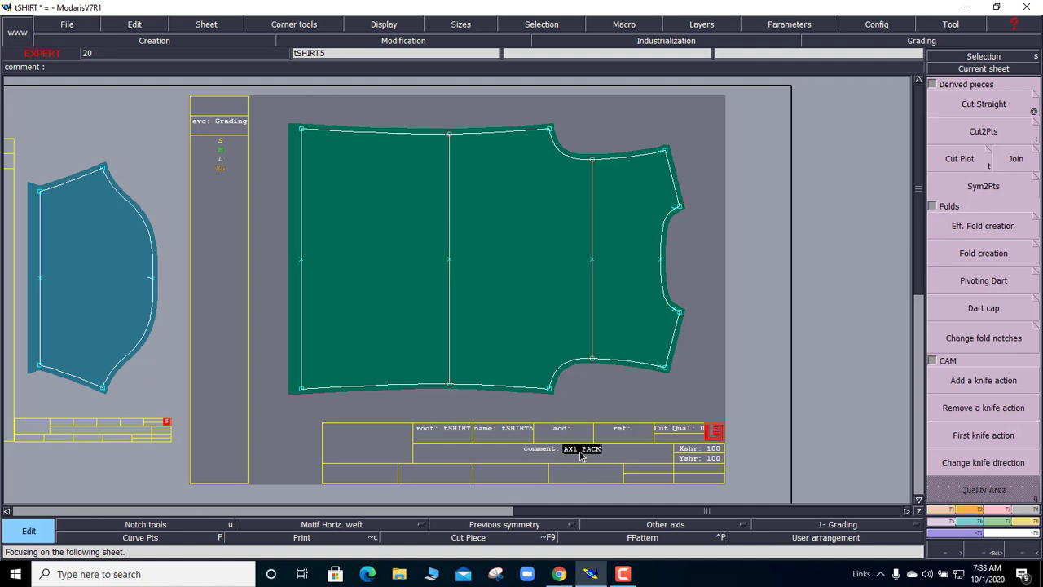
click(657, 413)
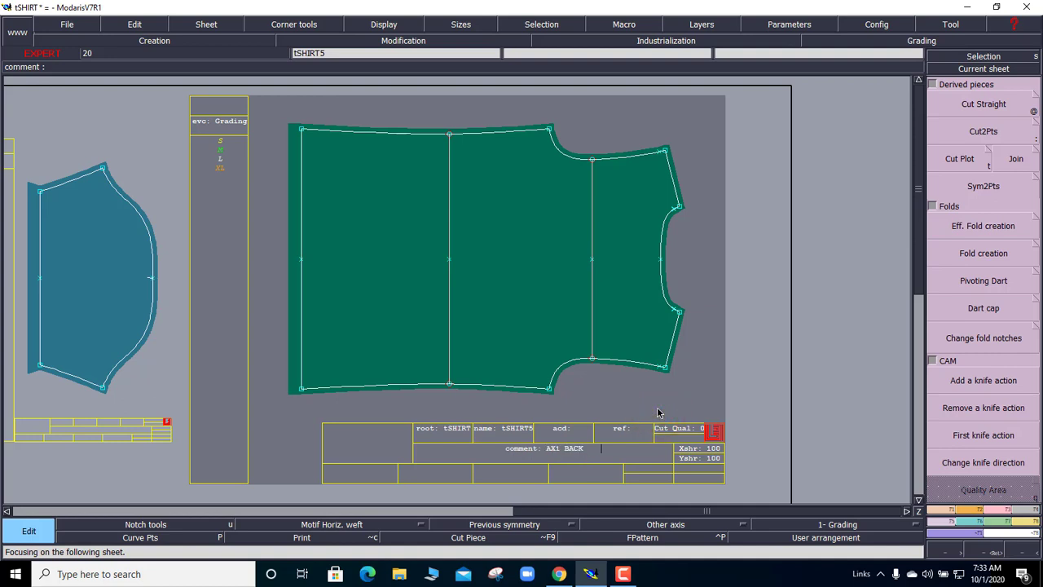
Set the blue front piece's comment to AX1 FRONT.
click(552, 448)
text(AX1 FRON)
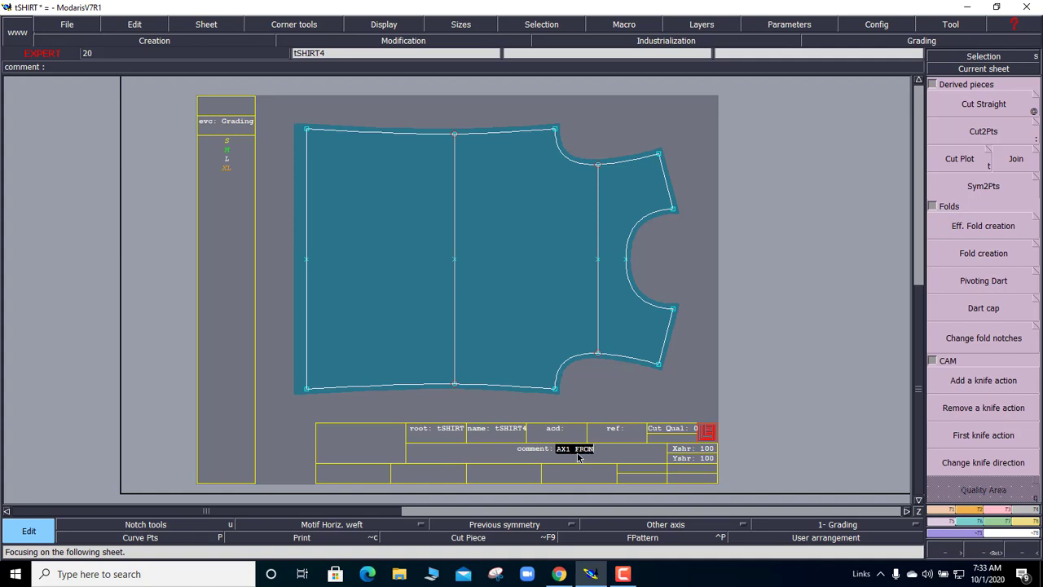
text(T)
key(Return)
click(642, 412)
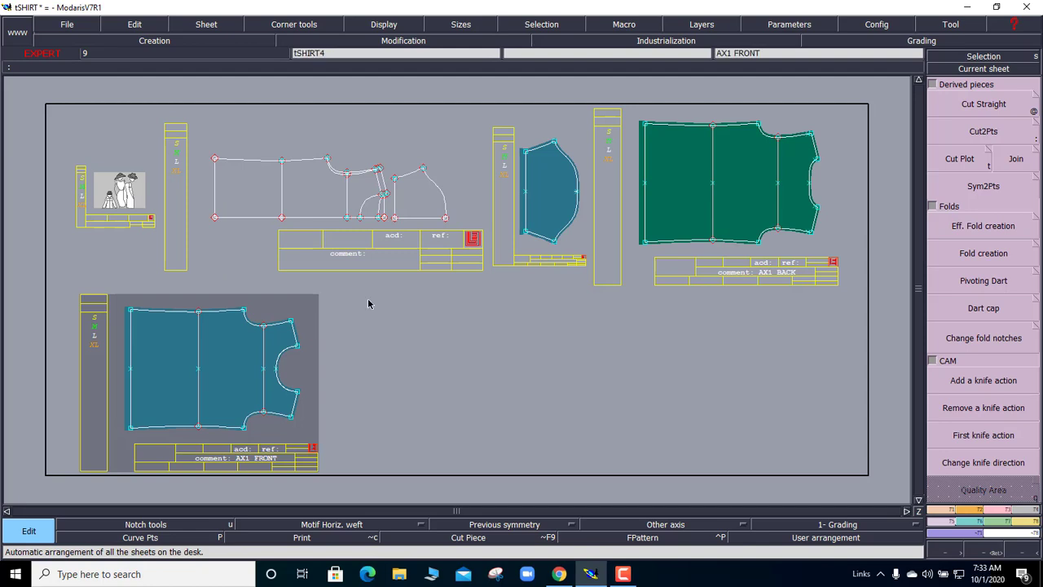
Draw a horizontal special (SPE) axis across the green back piece.
click(966, 70)
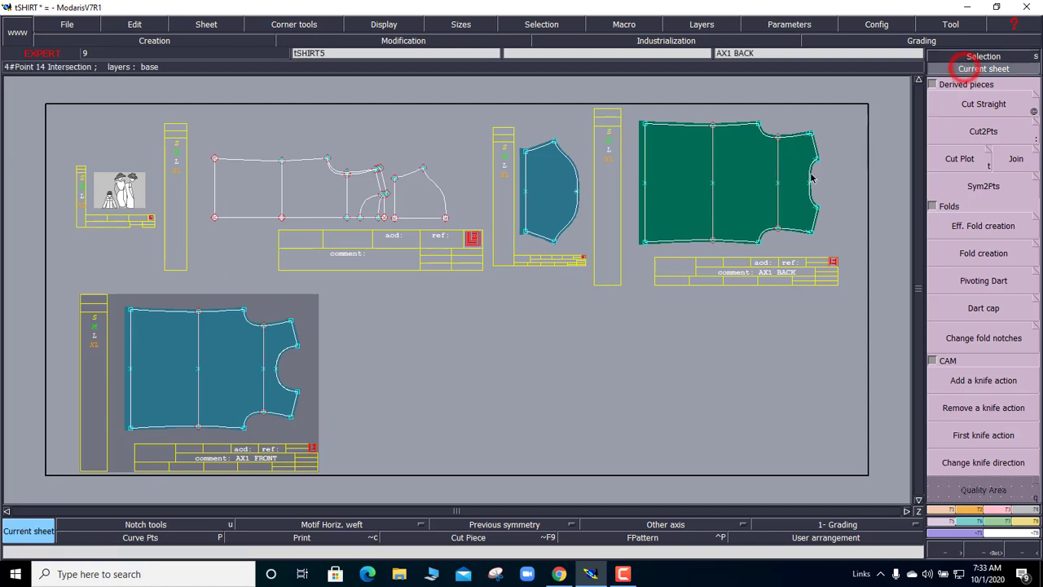
click(749, 180)
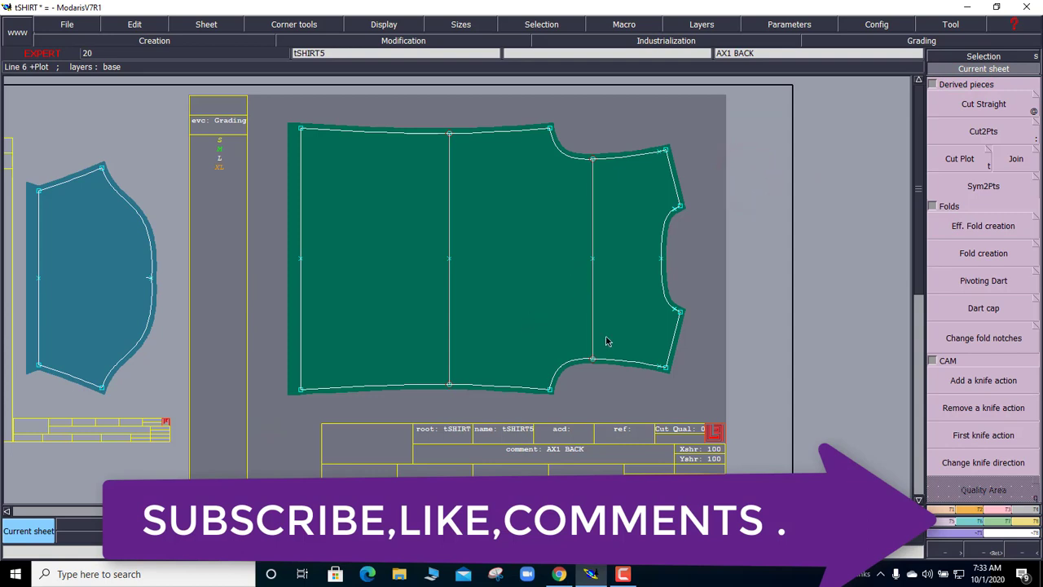
click(1021, 509)
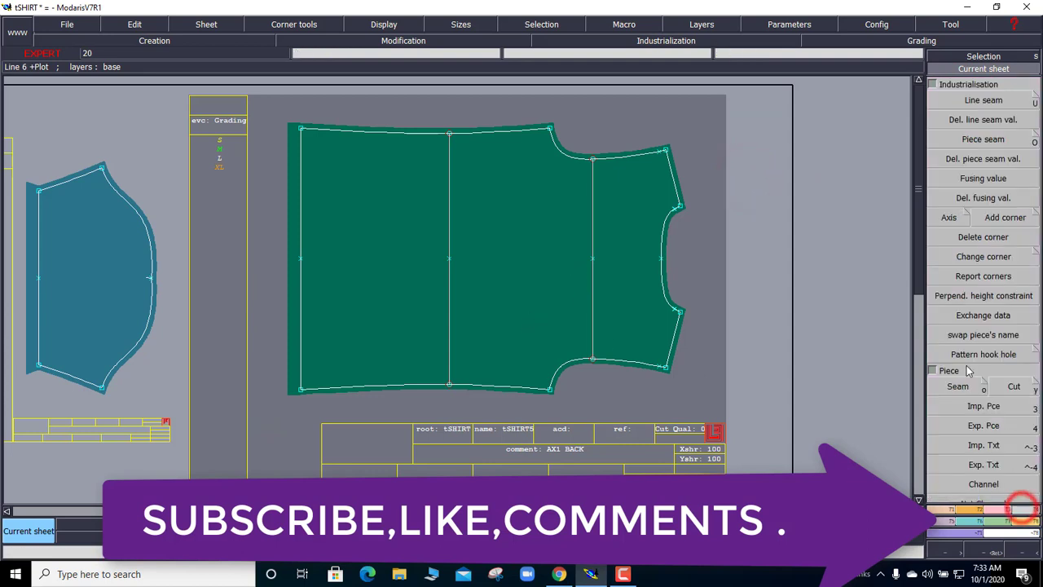
click(950, 217)
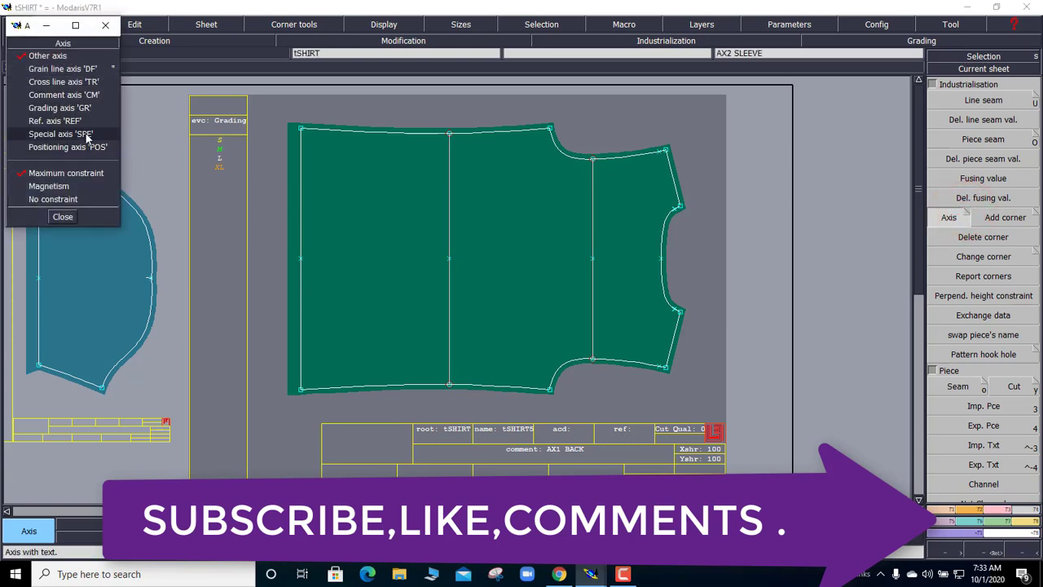
click(86, 136)
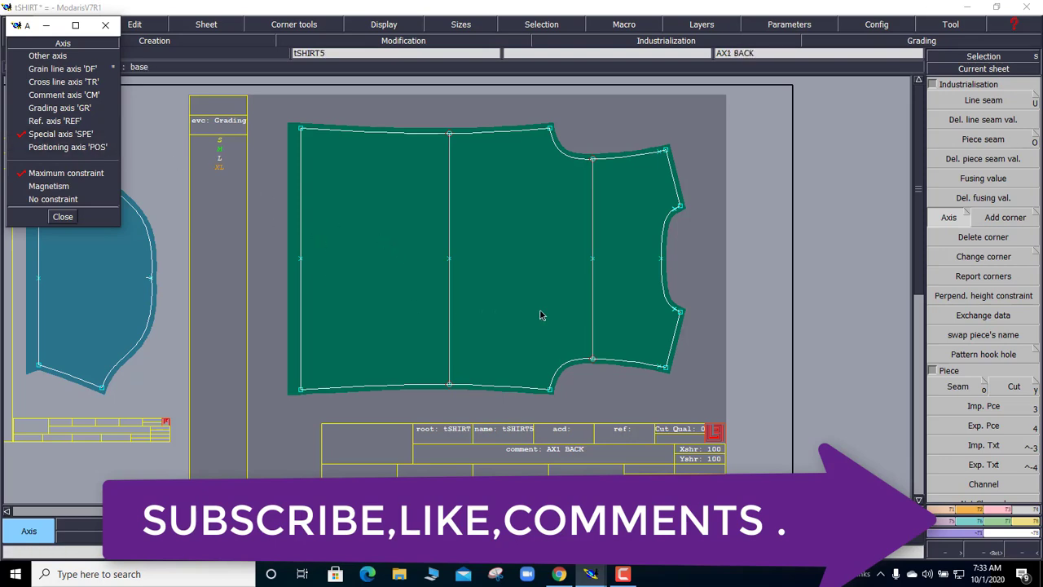
click(394, 302)
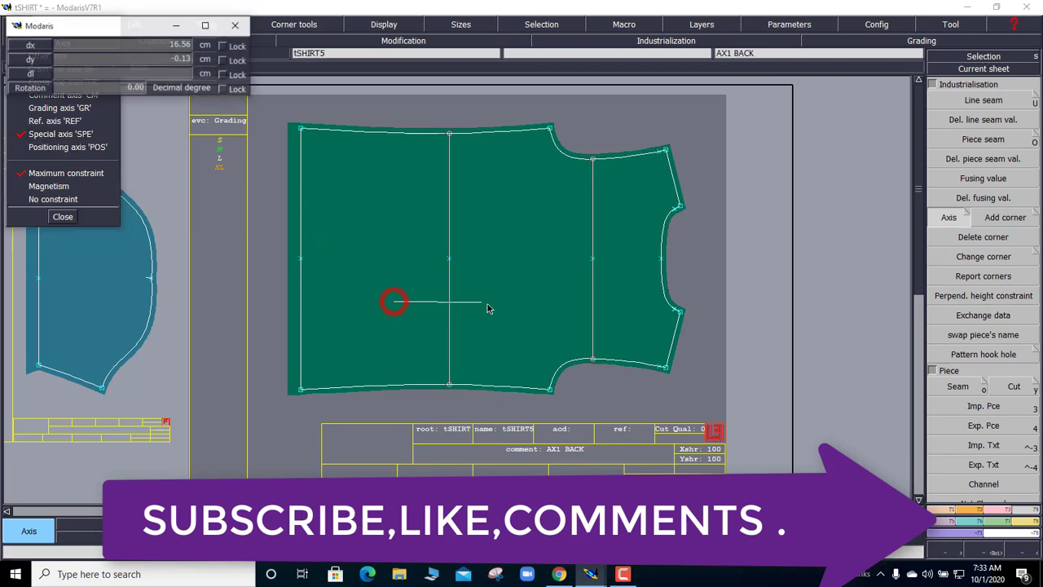
click(501, 302)
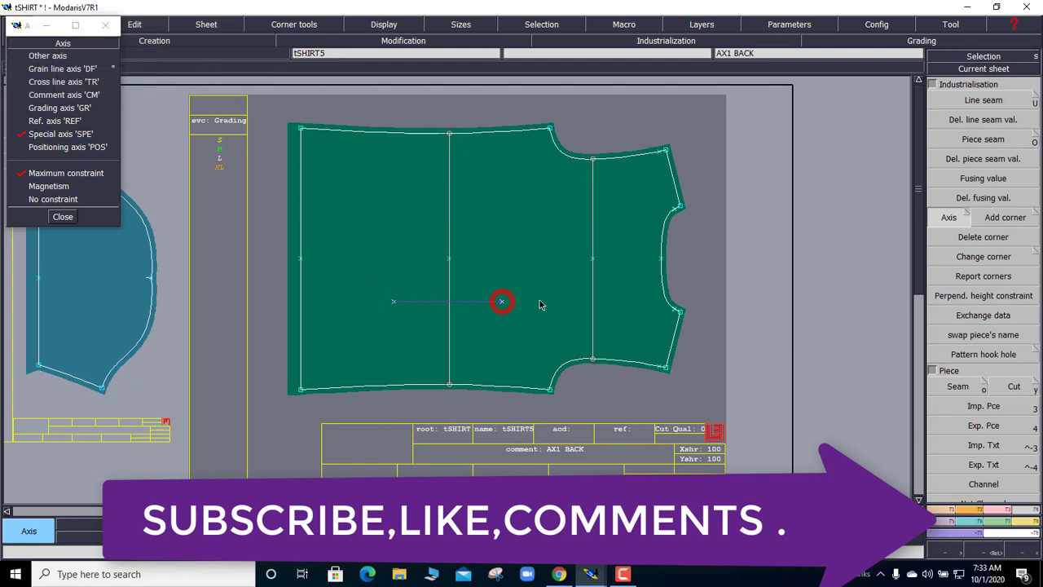
Label the new special axis RED COLOR and close the axis options.
click(145, 24)
click(144, 37)
click(423, 305)
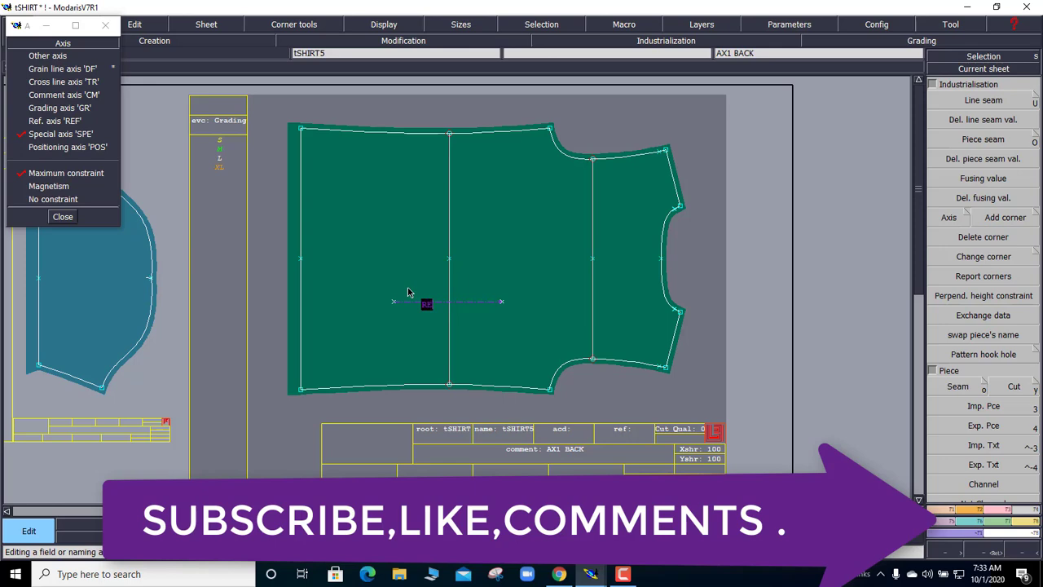
text(D C)
text(OLOR)
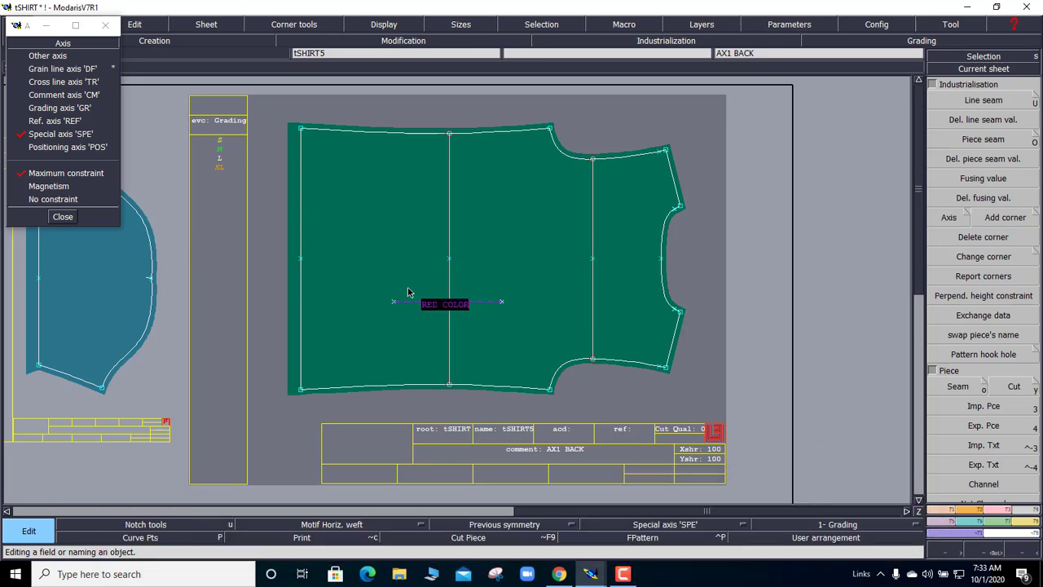
click(562, 296)
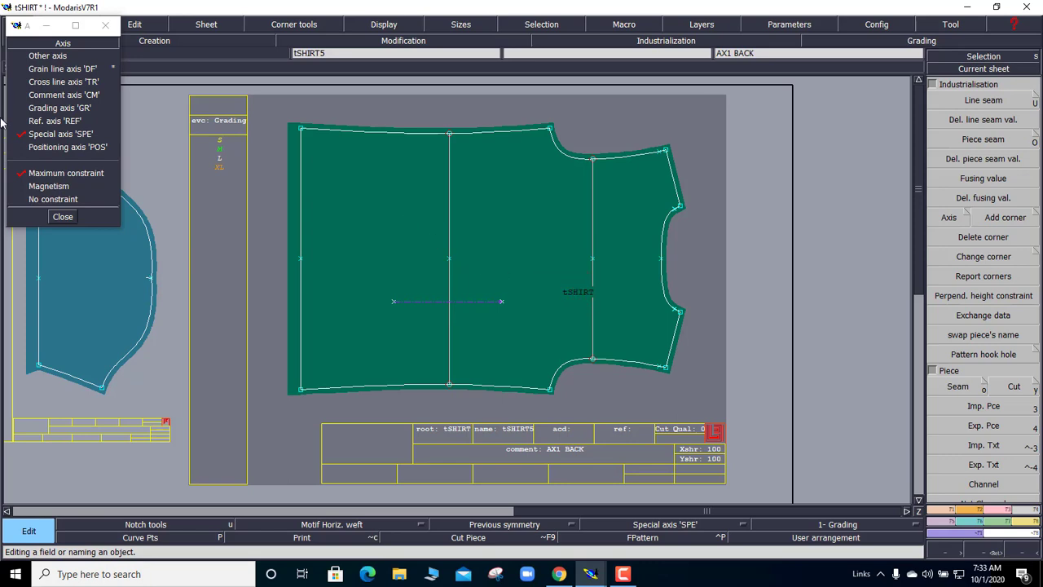
click(62, 220)
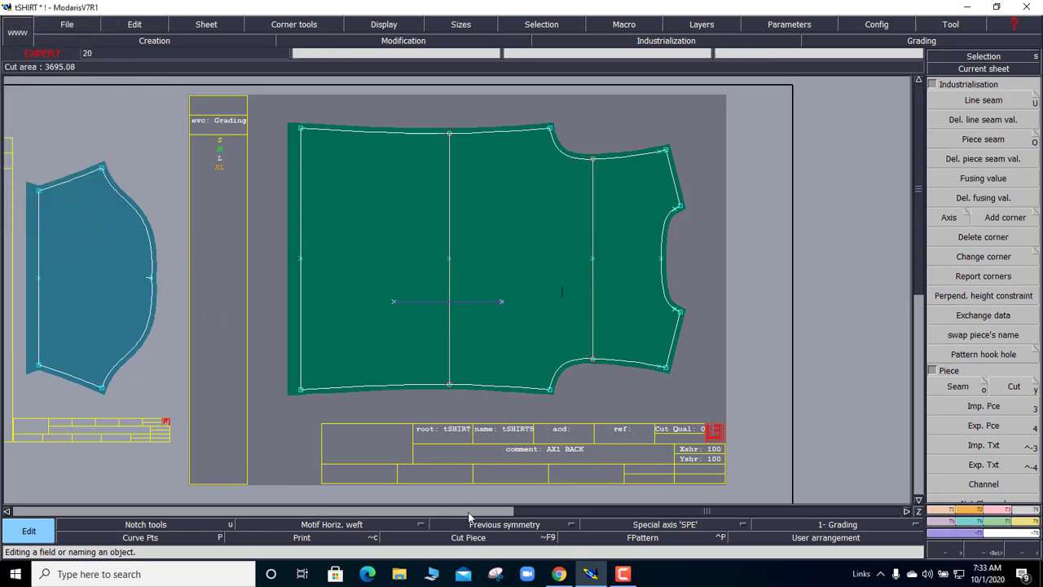
Delete the special axis from the back piece and show the tSHIRT base sheet alone.
click(459, 541)
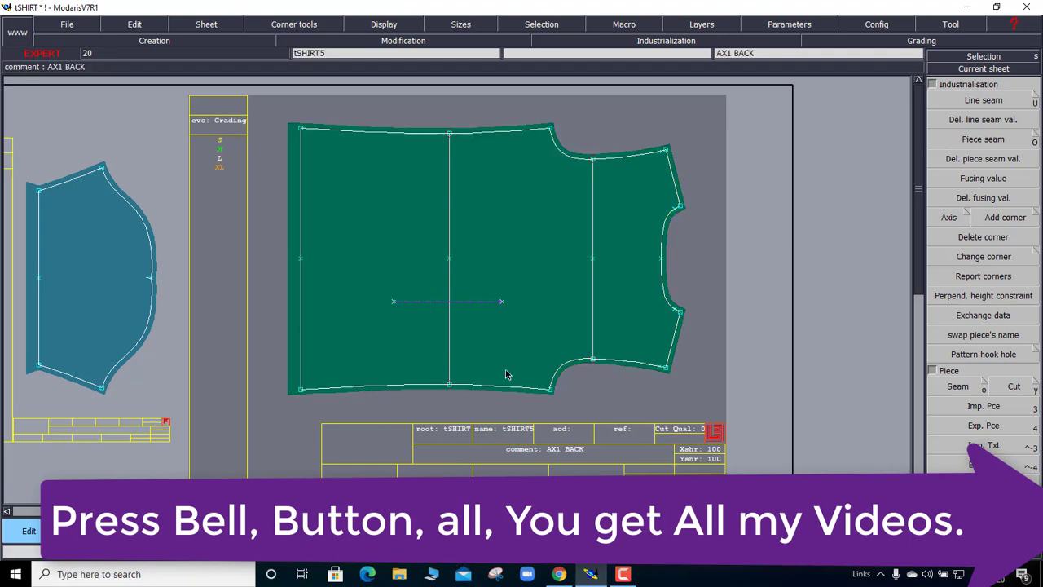
key(Delete)
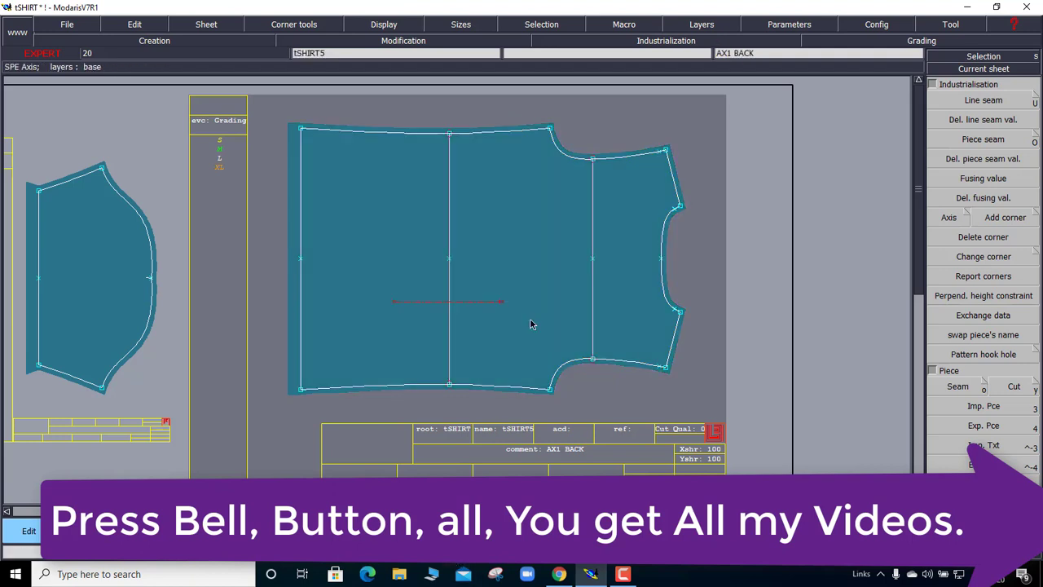
click(477, 303)
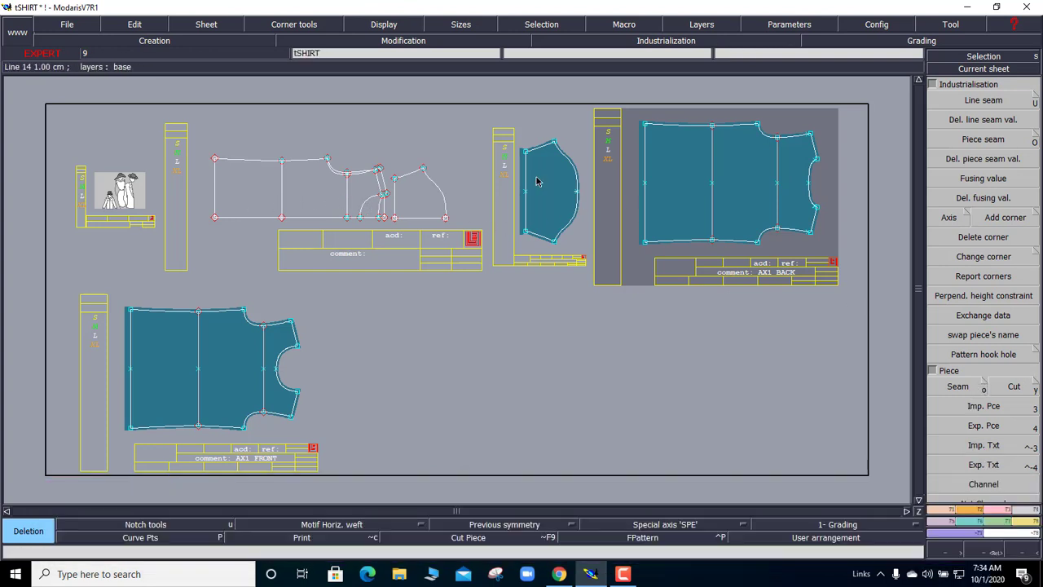
click(953, 72)
click(380, 220)
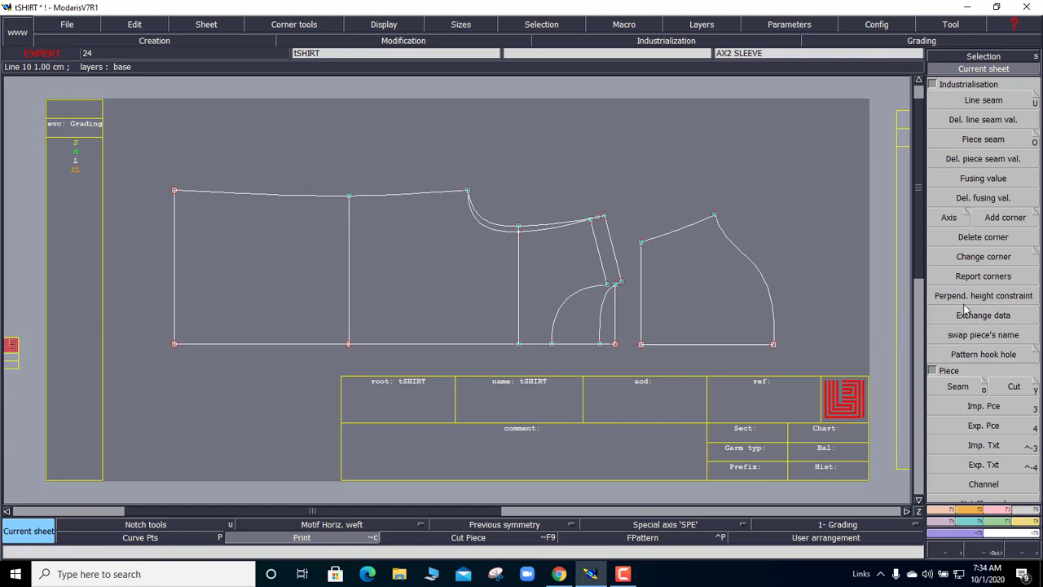
Draw a horizontal DF grain line across the tSHIRT sheet's left panel, then cancel the axis tool.
click(949, 218)
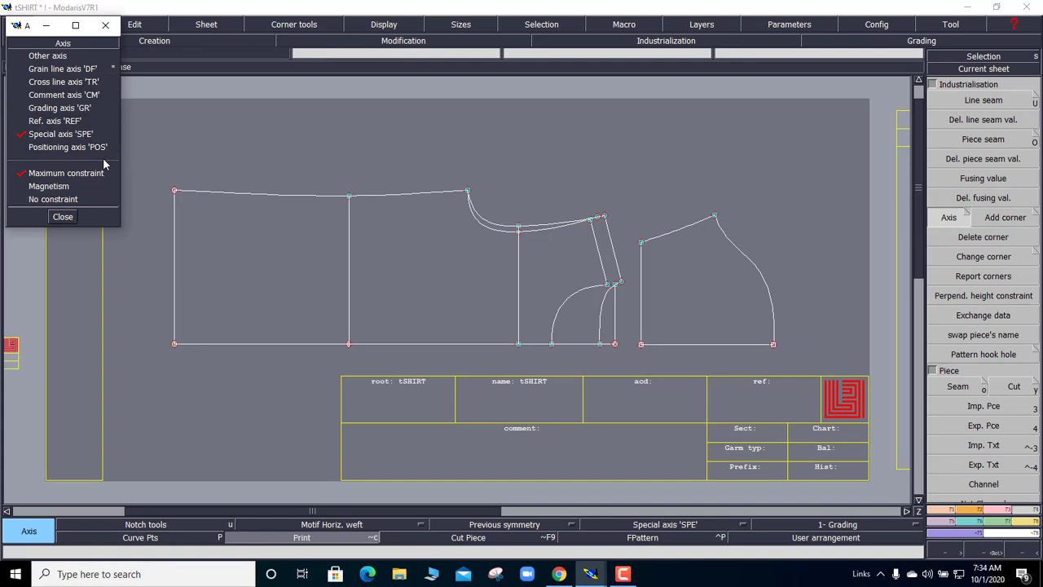
click(90, 69)
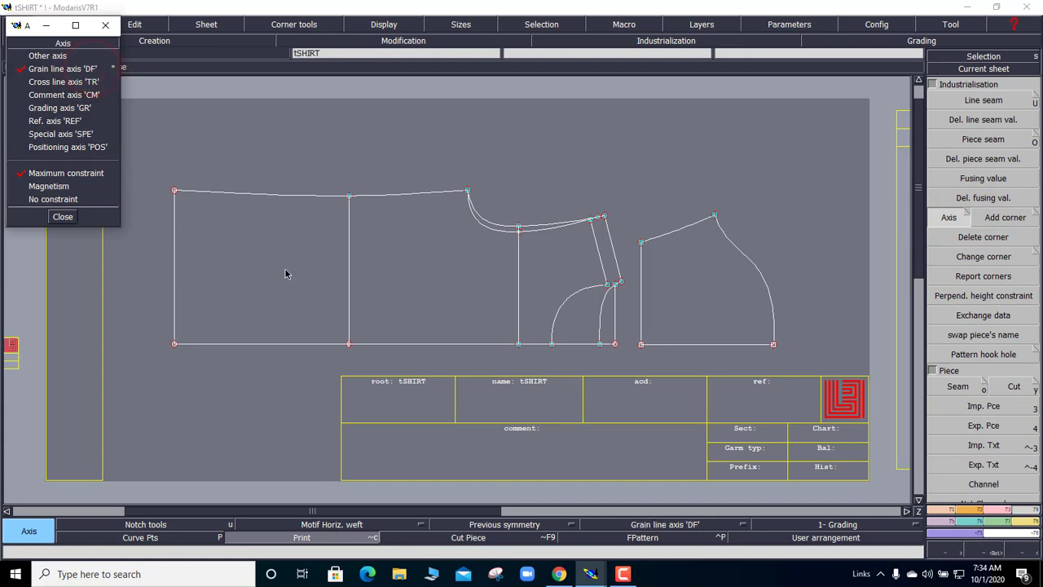
click(249, 272)
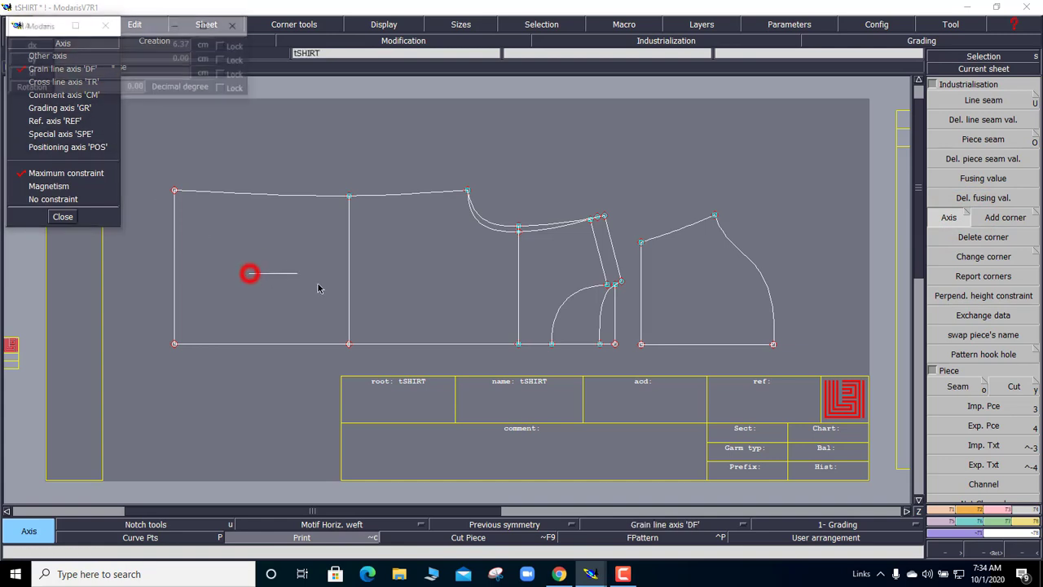
click(413, 273)
click(62, 217)
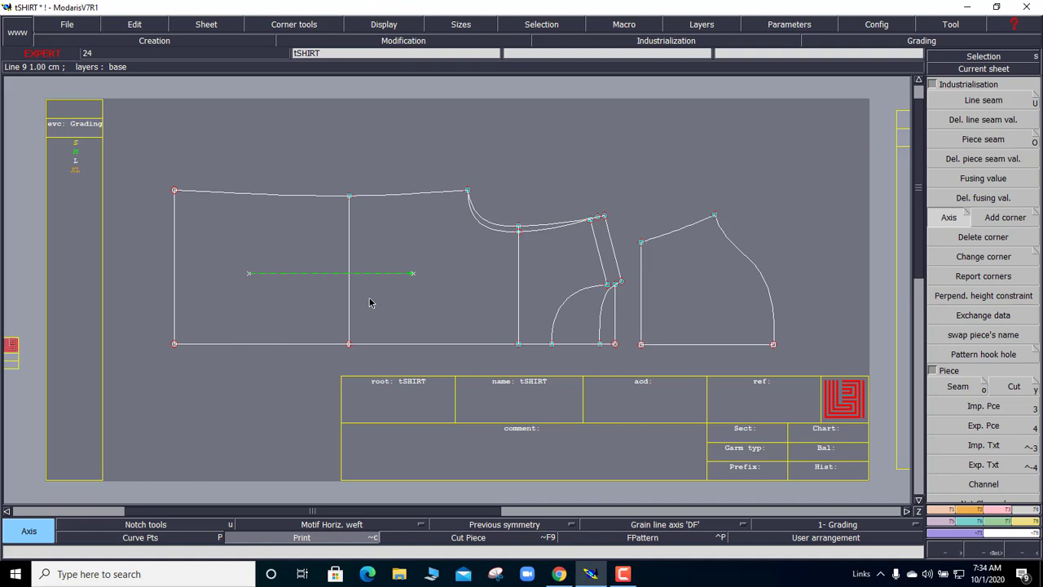
right_click(344, 300)
Auto-arrange all sheets and begin a new variant named TSHIRT.
key(F2)
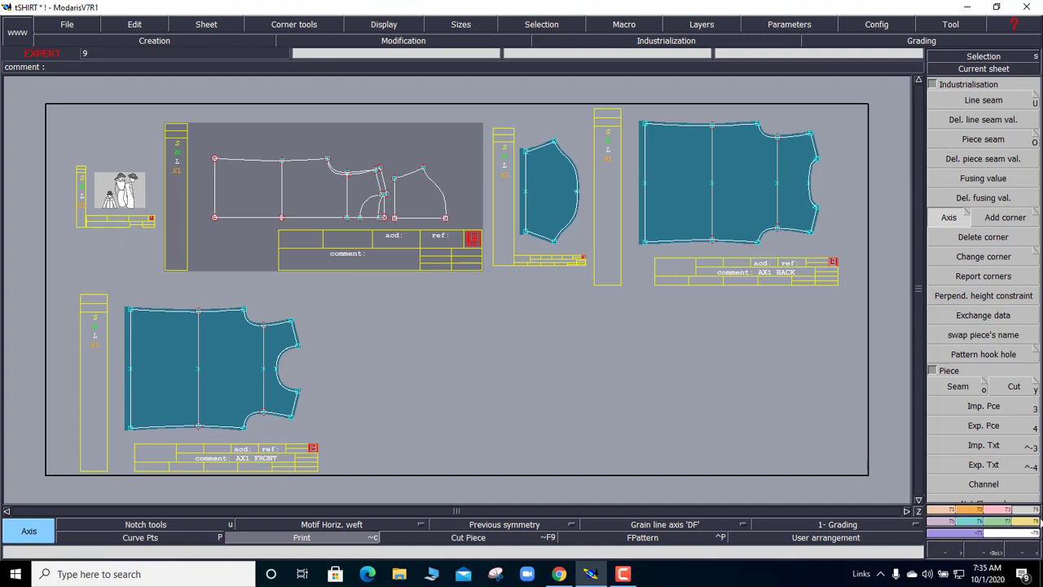
click(1033, 522)
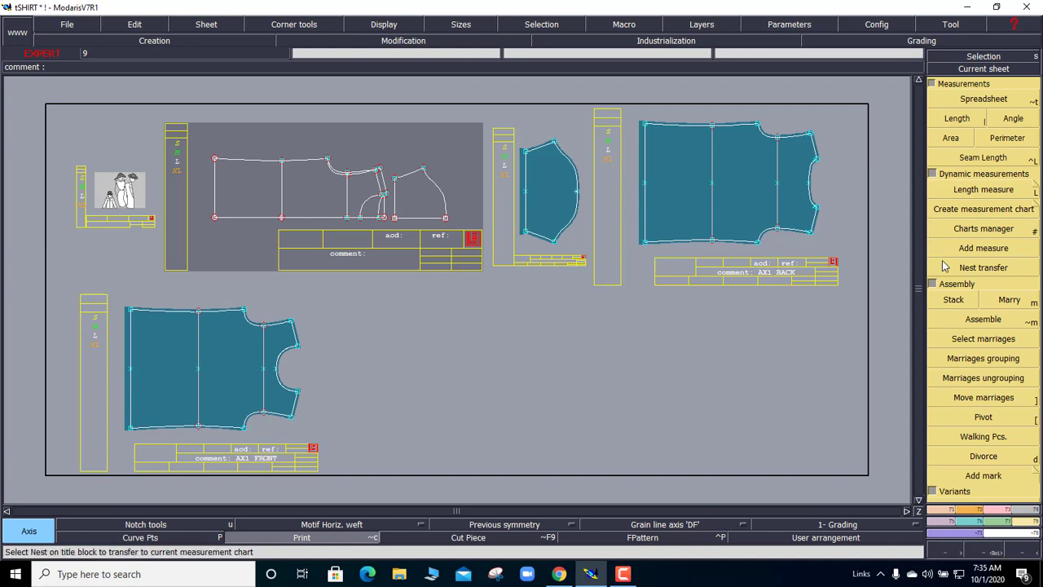
click(933, 175)
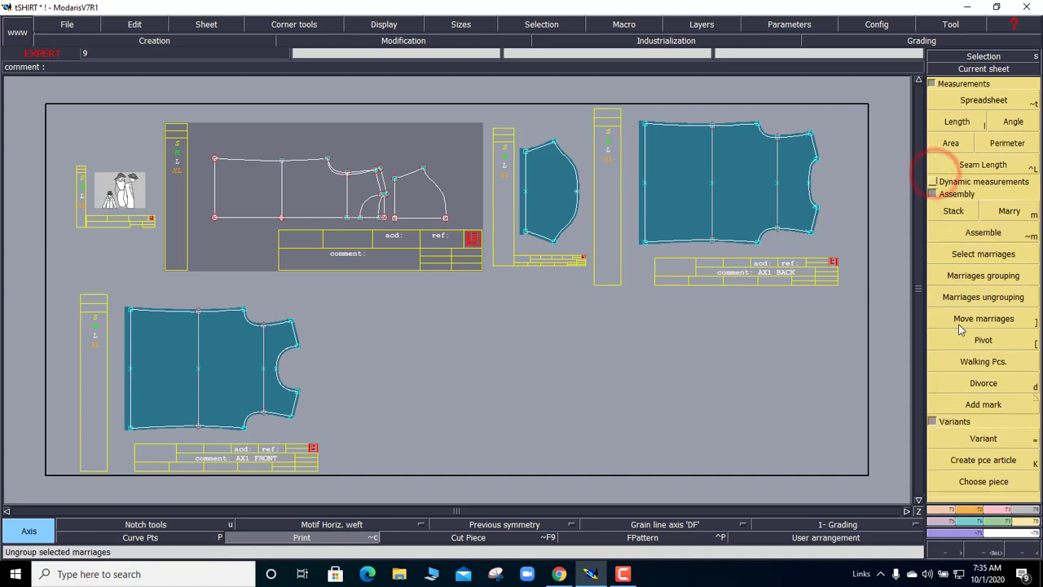
click(946, 439)
text(TSHIRT)
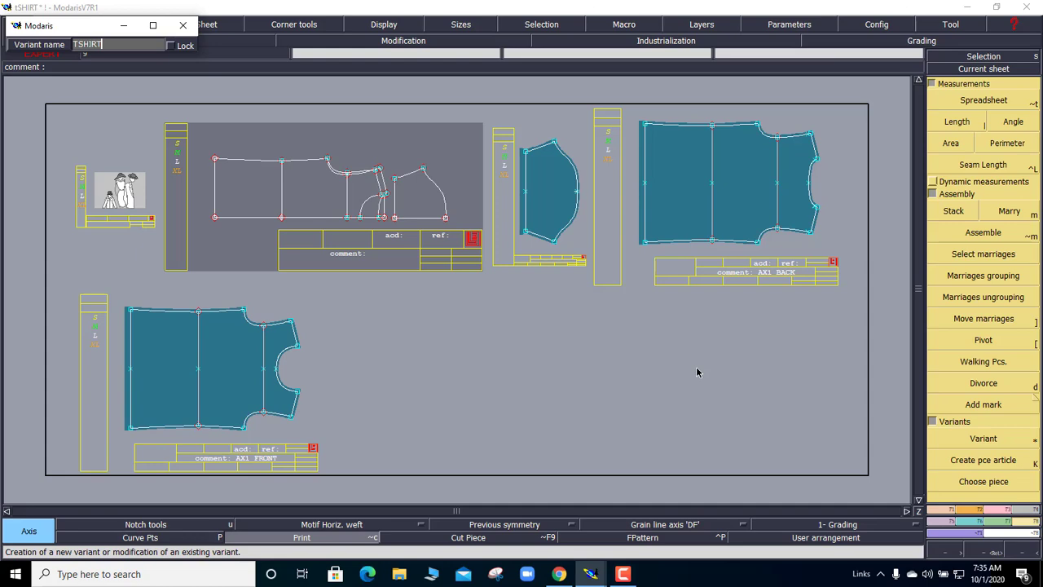
Confirm the TSHIRT variant and place its narrowed window at the lower right of the desk.
key(Return)
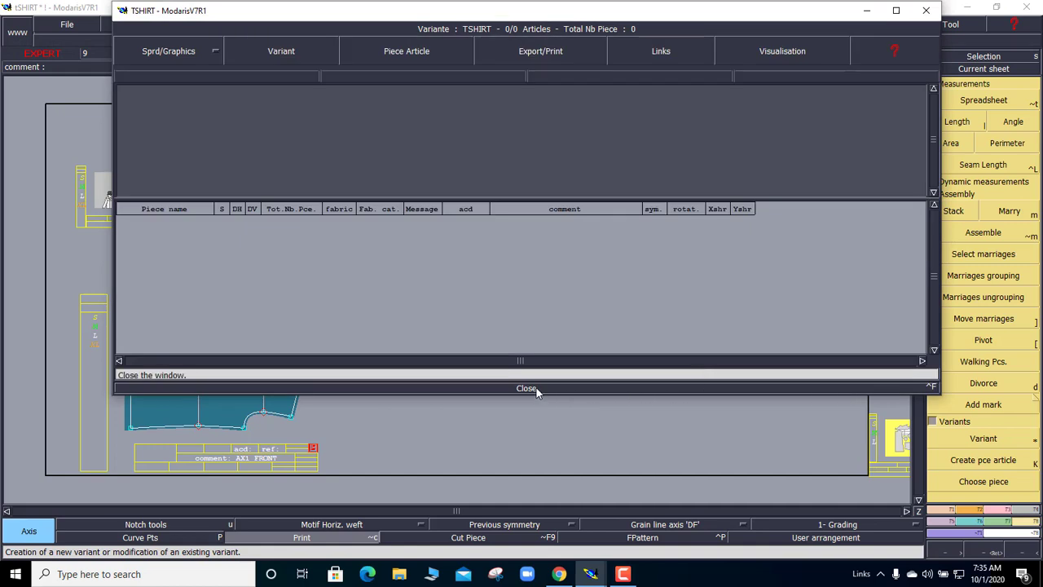
mouse_move(651, 17)
mouse_down()
mouse_move(691, 450)
mouse_move(628, 454)
mouse_move(629, 466)
mouse_move(617, 437)
mouse_move(619, 383)
mouse_move(657, 77)
mouse_up()
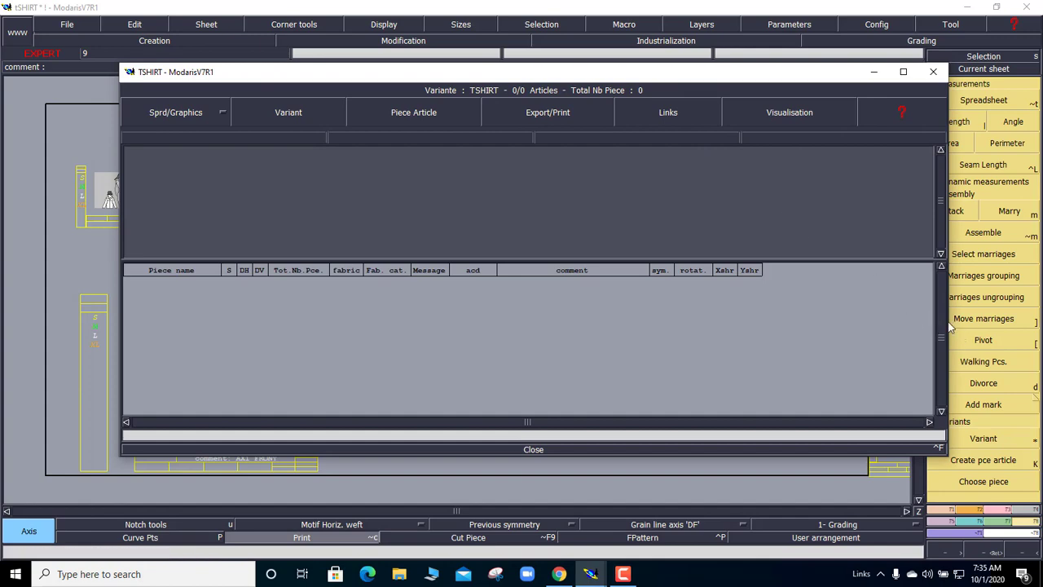
mouse_move(945, 319)
mouse_down()
mouse_move(791, 326)
mouse_move(687, 362)
mouse_up()
mouse_move(444, 77)
mouse_down()
mouse_move(491, 182)
mouse_move(677, 334)
mouse_move(656, 315)
mouse_move(710, 432)
mouse_move(652, 310)
mouse_up()
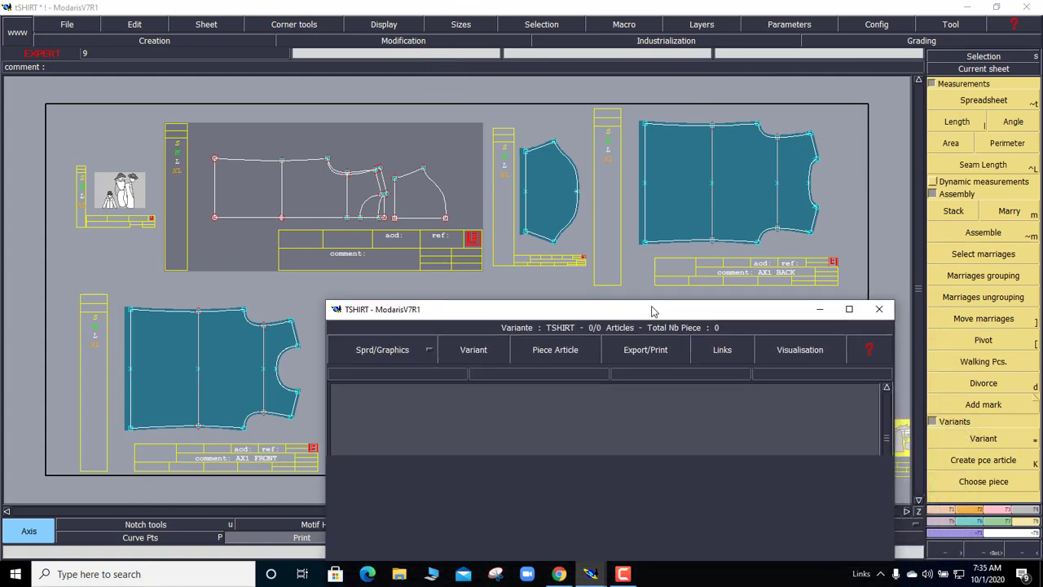
Add the front, back and sleeve pieces as TSHIRT articles, preview them, and maximize the variant window.
click(988, 461)
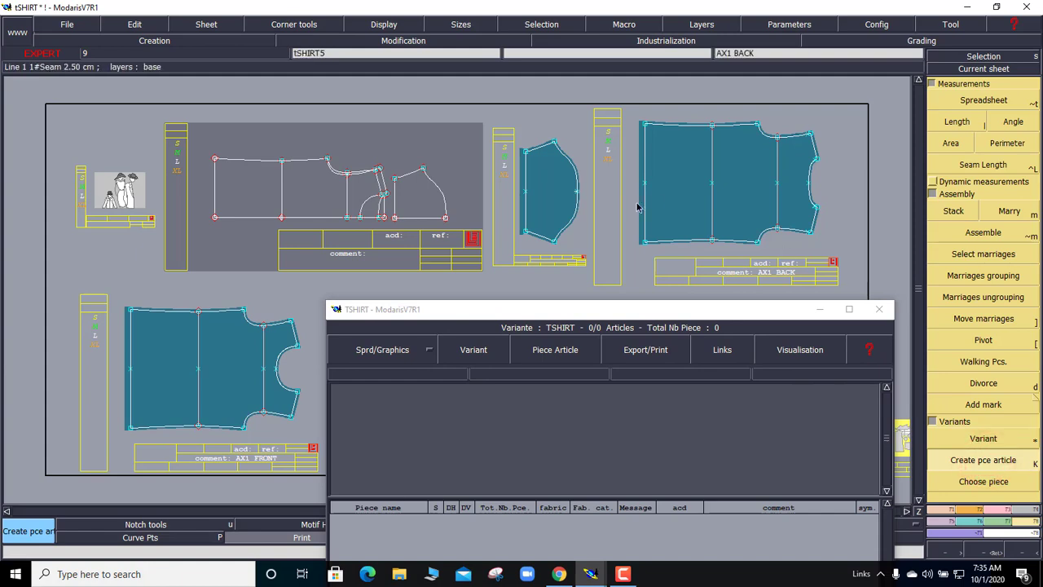
click(232, 361)
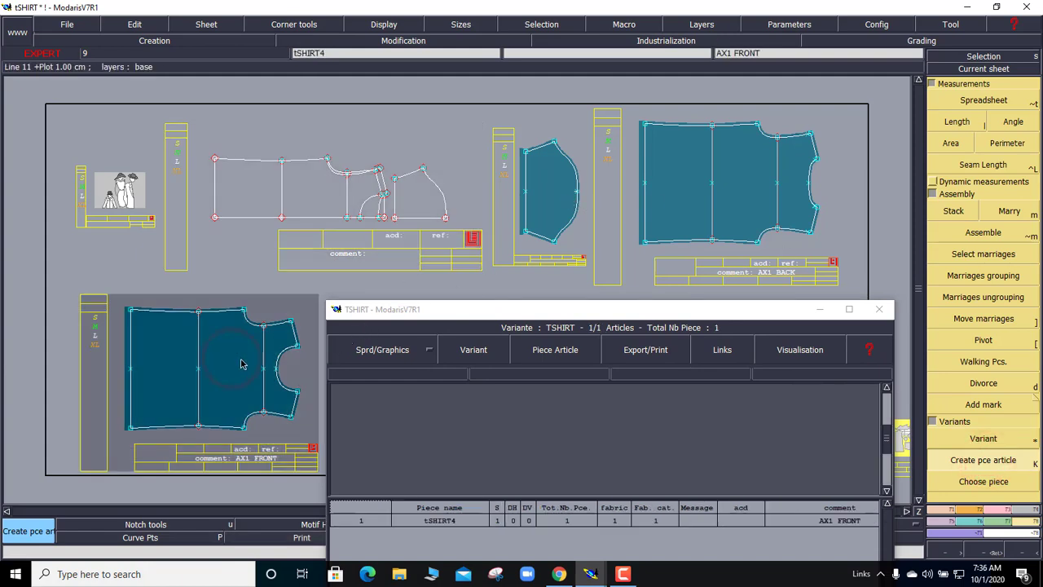
click(816, 357)
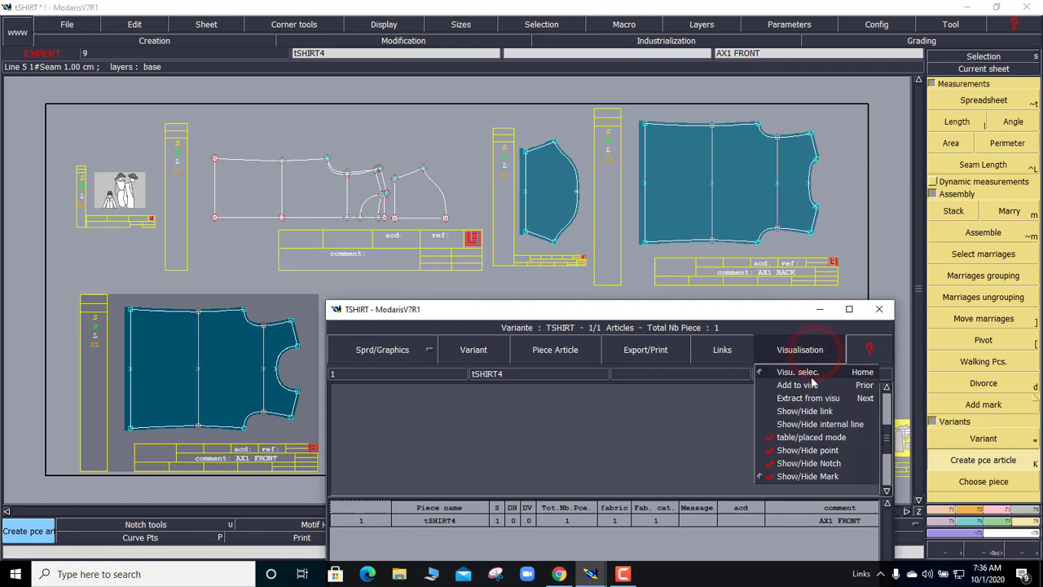
click(809, 373)
click(799, 349)
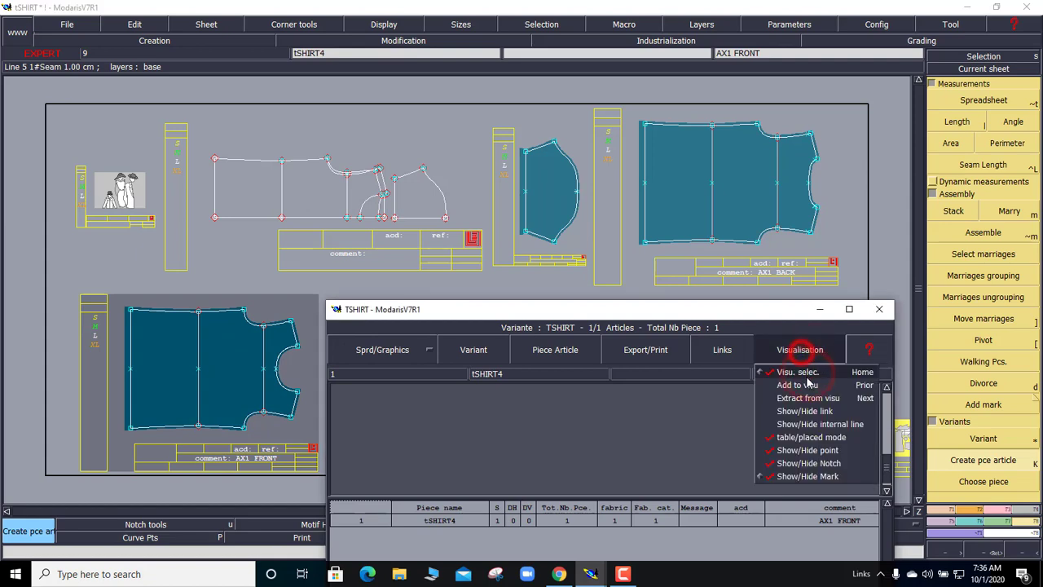
click(805, 373)
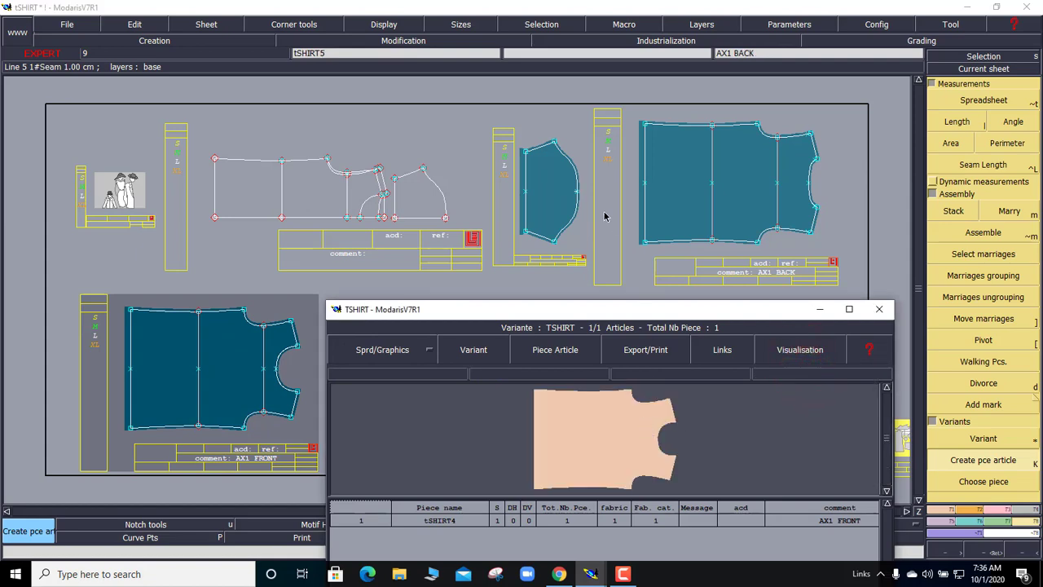
click(754, 218)
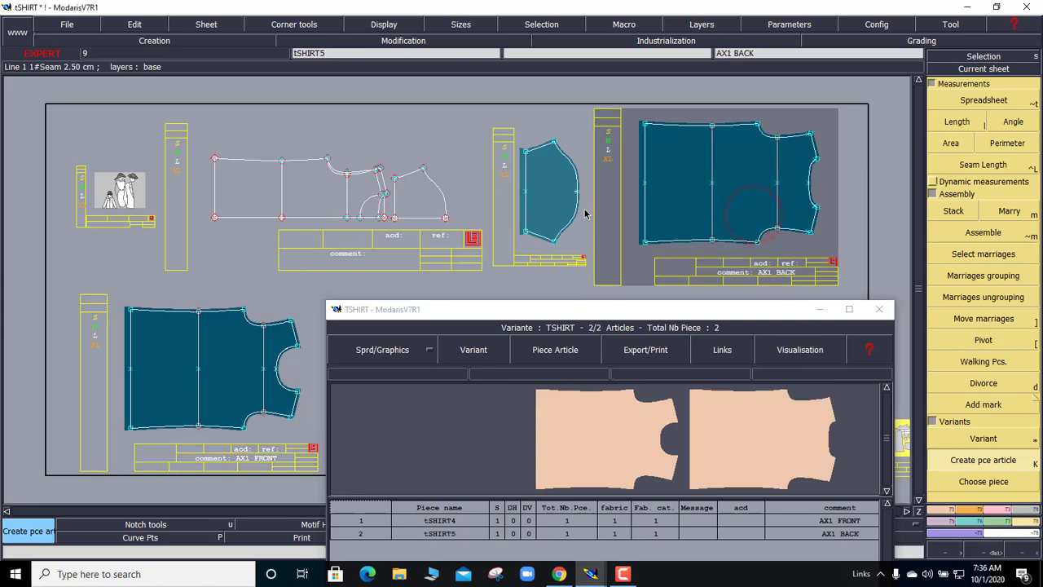
click(556, 202)
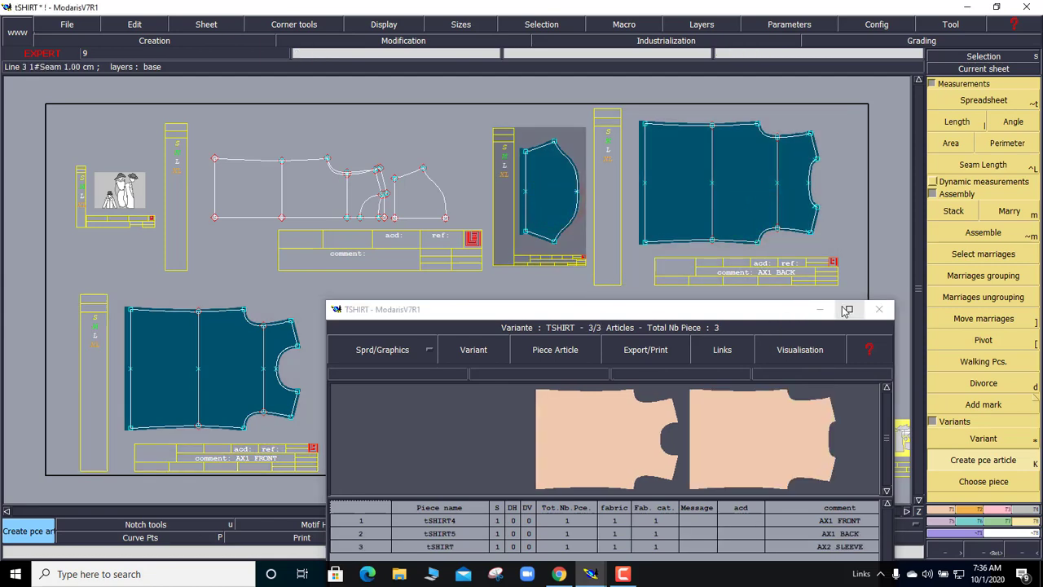
click(848, 309)
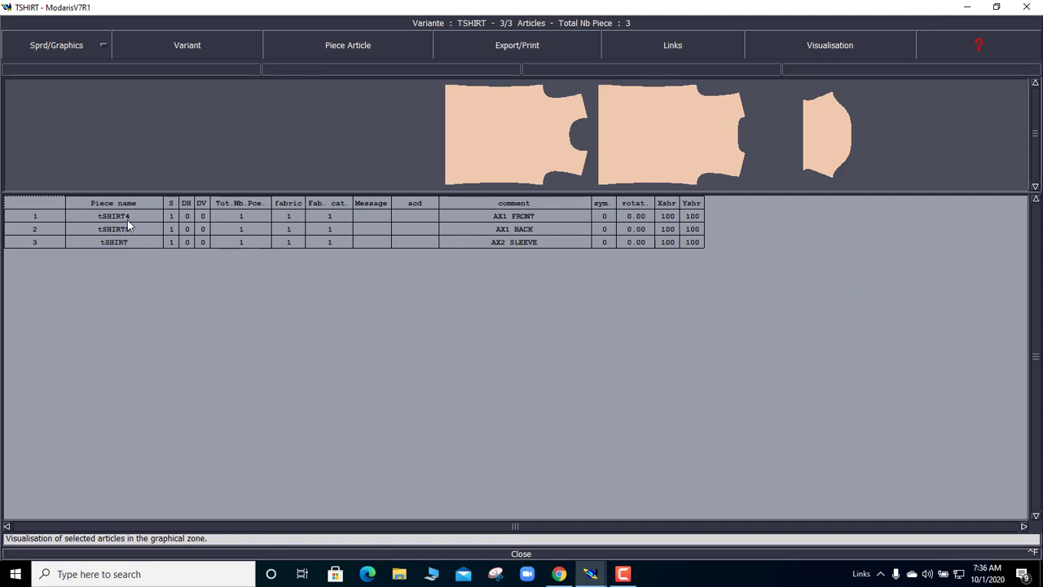
Put the Variante window away and show the full desk with the draft, sleeve, AX1 BACK and AX1 FRONT sheets.
click(1026, 8)
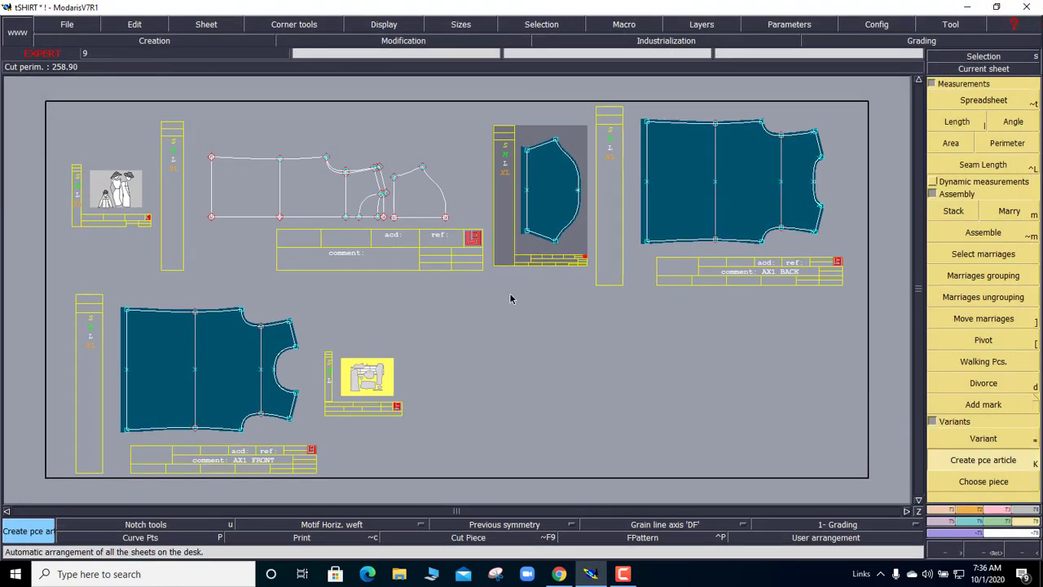
click(983, 69)
click(369, 378)
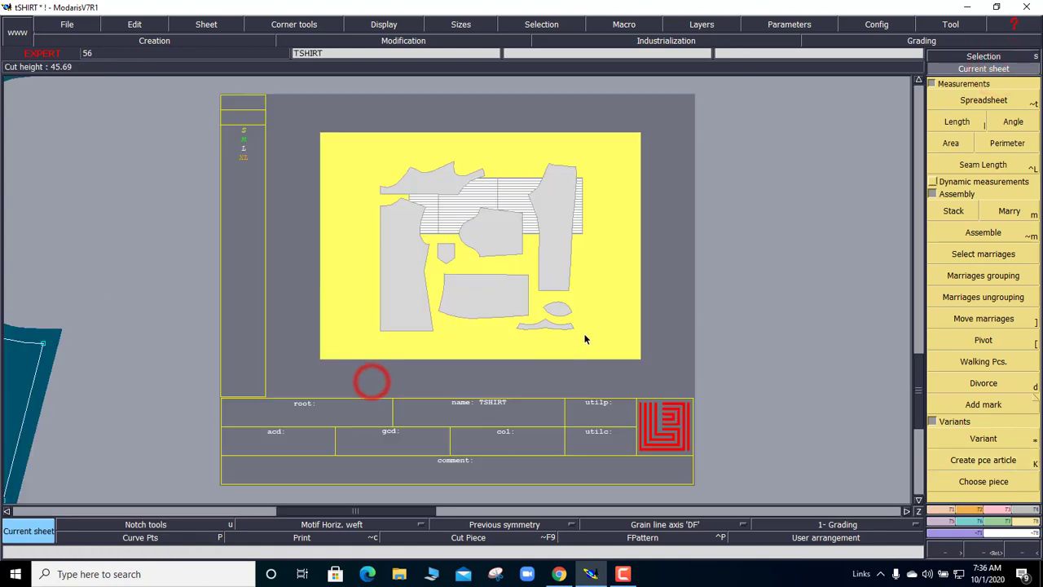
click(559, 233)
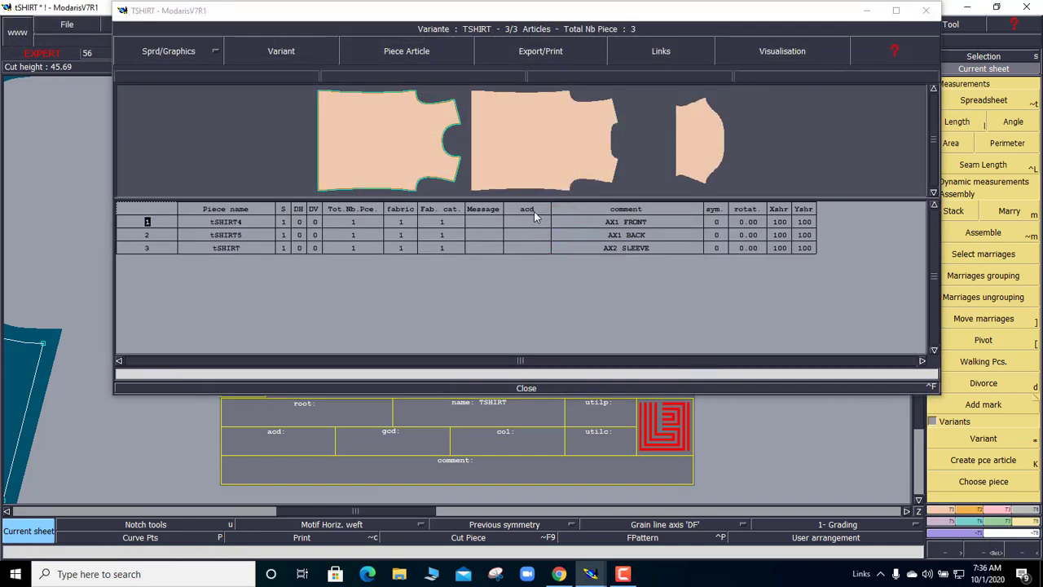
click(865, 15)
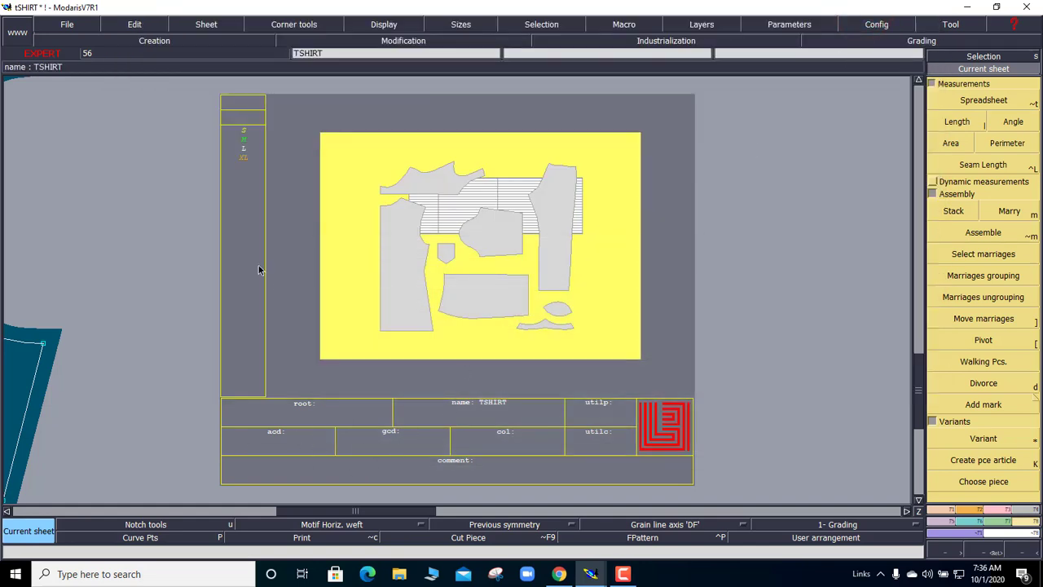
key(Home)
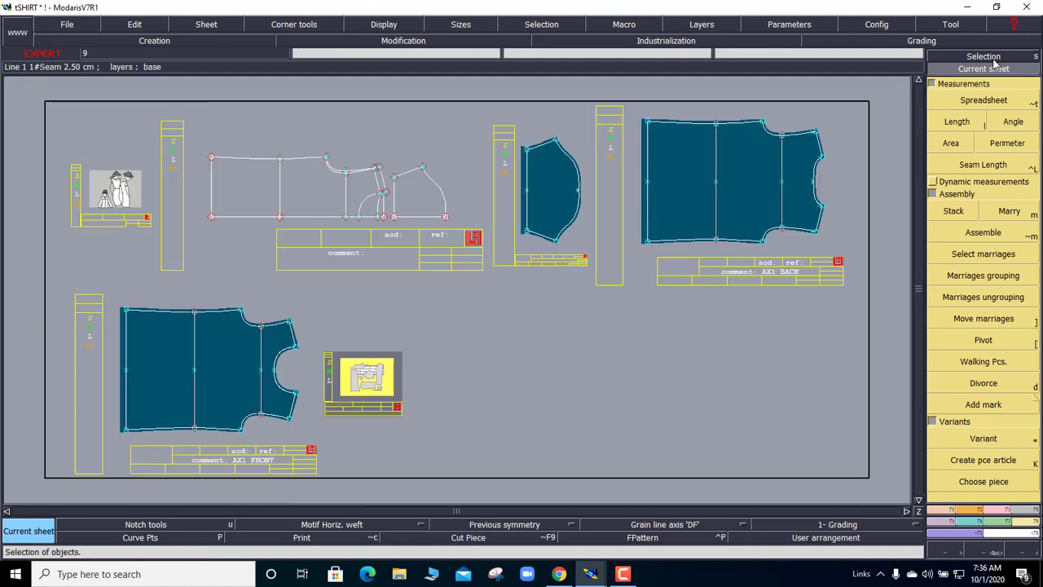
Zoom onto the tSHIRT title block and set its acd field to 10.01.2020.
key(z)
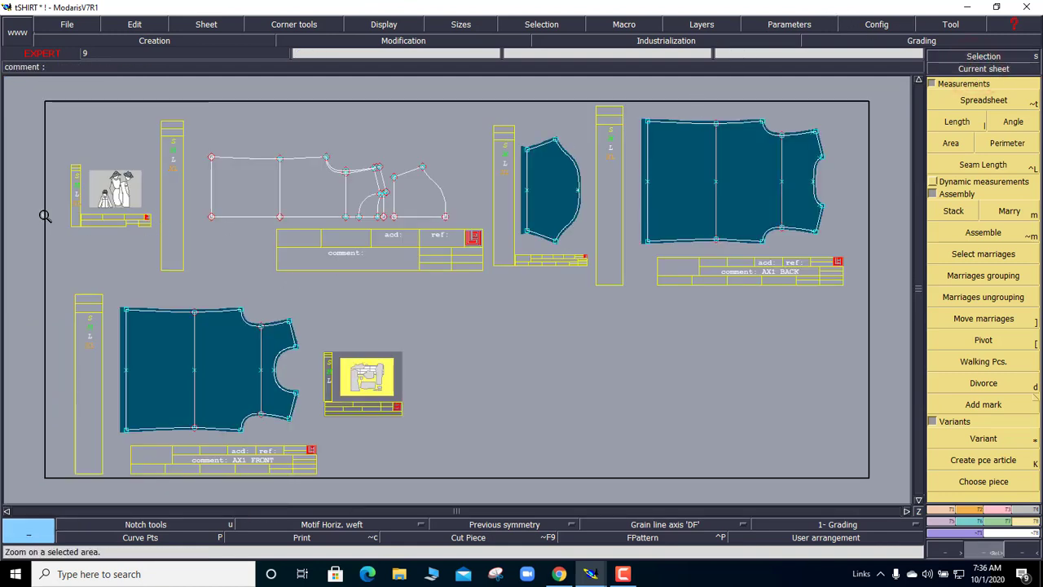
drag(37, 192, 181, 269)
drag(144, 163, 682, 359)
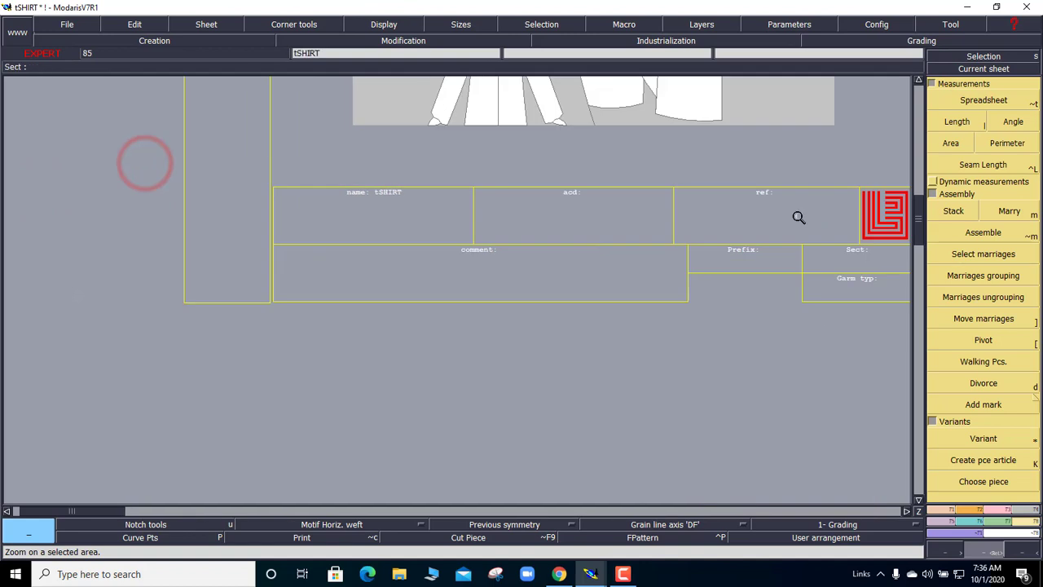
click(135, 25)
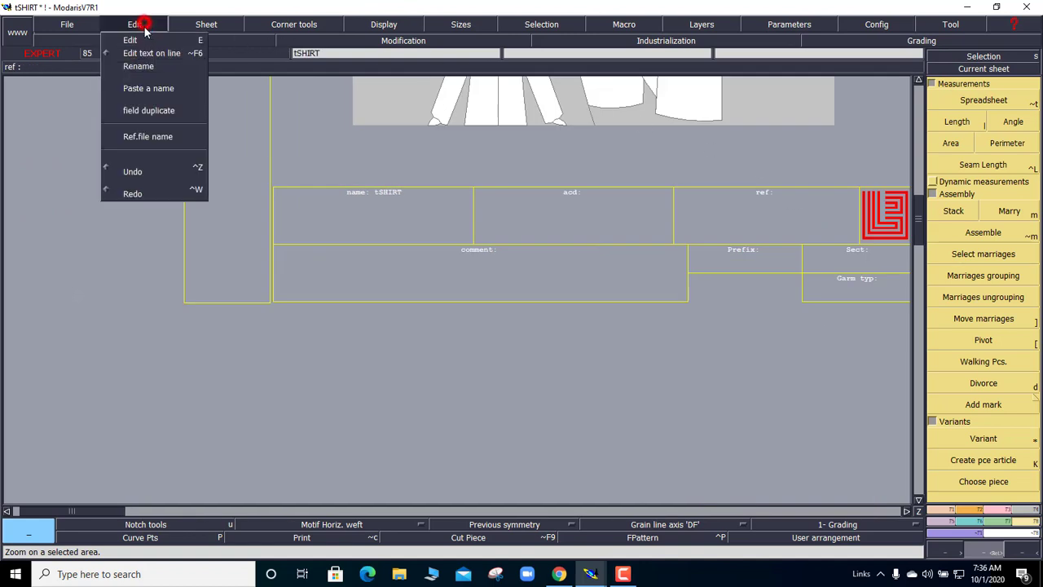
click(145, 39)
click(588, 193)
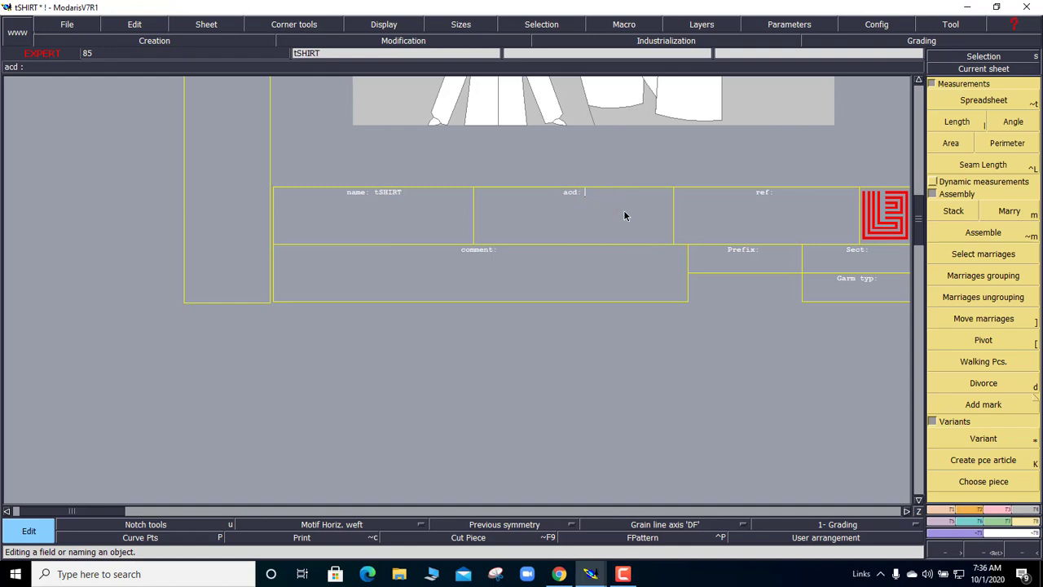
text(10.01.2020)
click(642, 210)
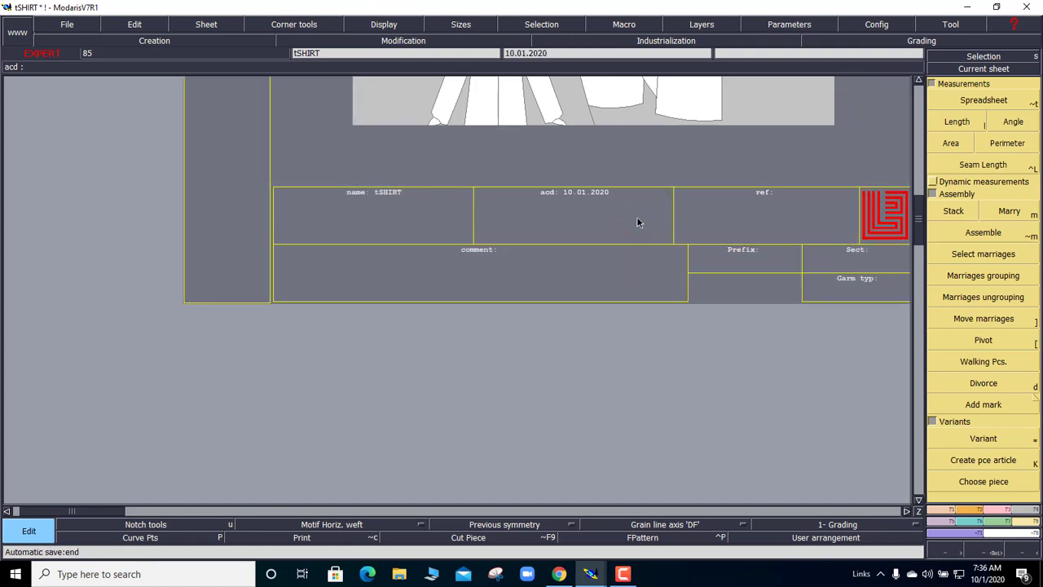
Select all sheets and duplicate the acd date field onto every sheet.
key(ctrl+a)
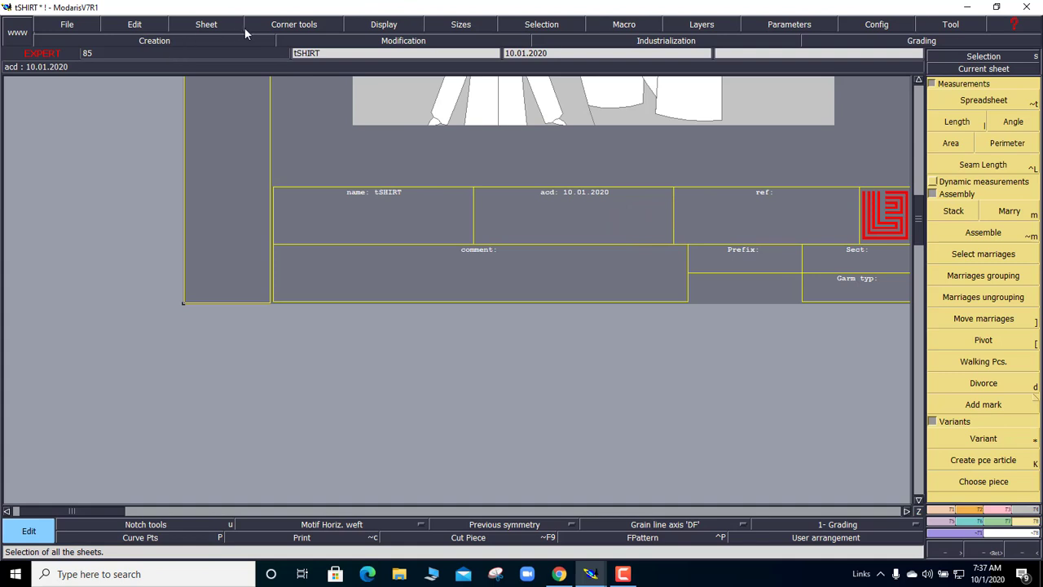
click(134, 25)
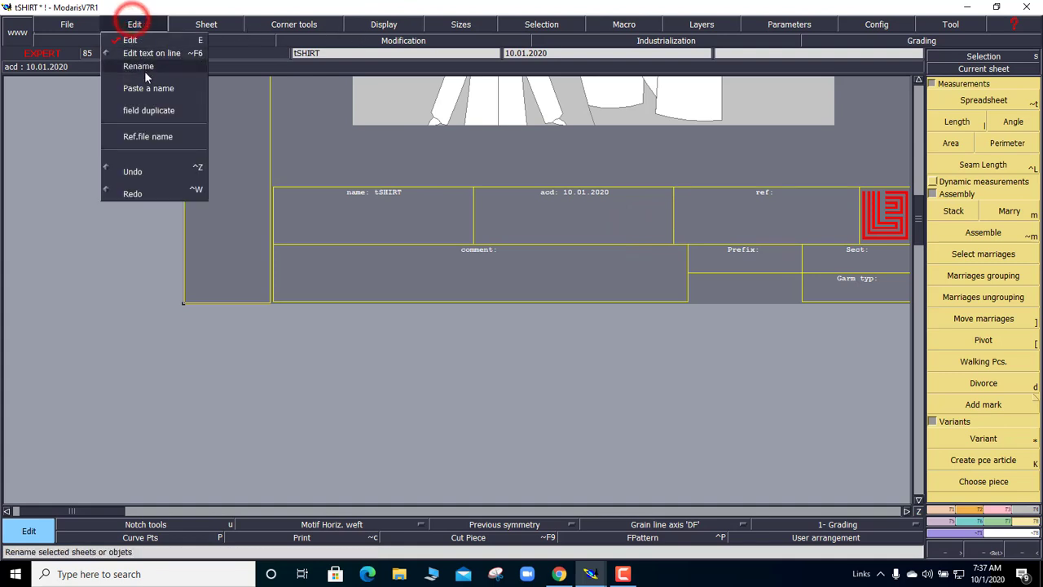
click(147, 112)
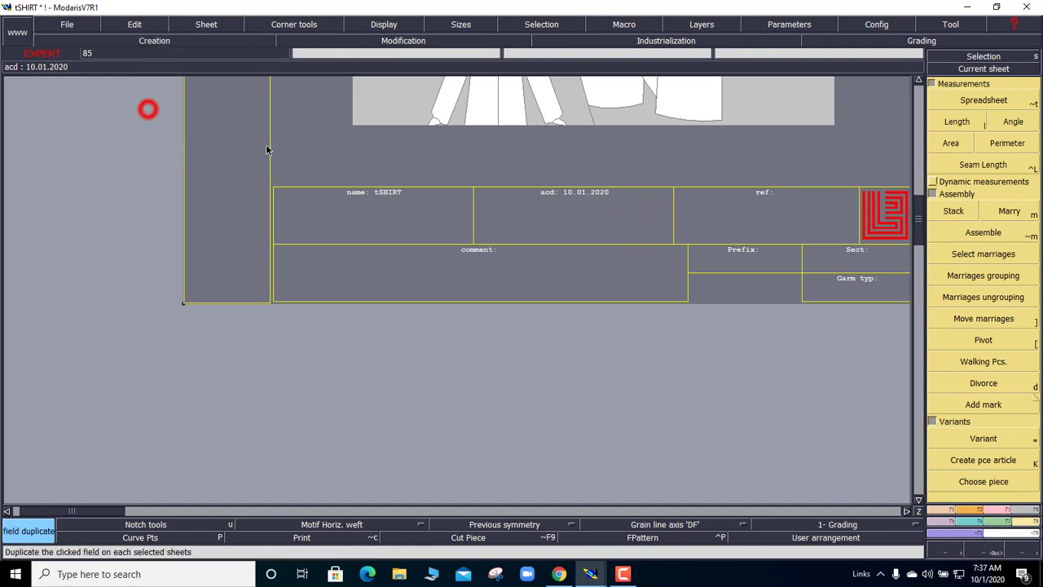
click(586, 193)
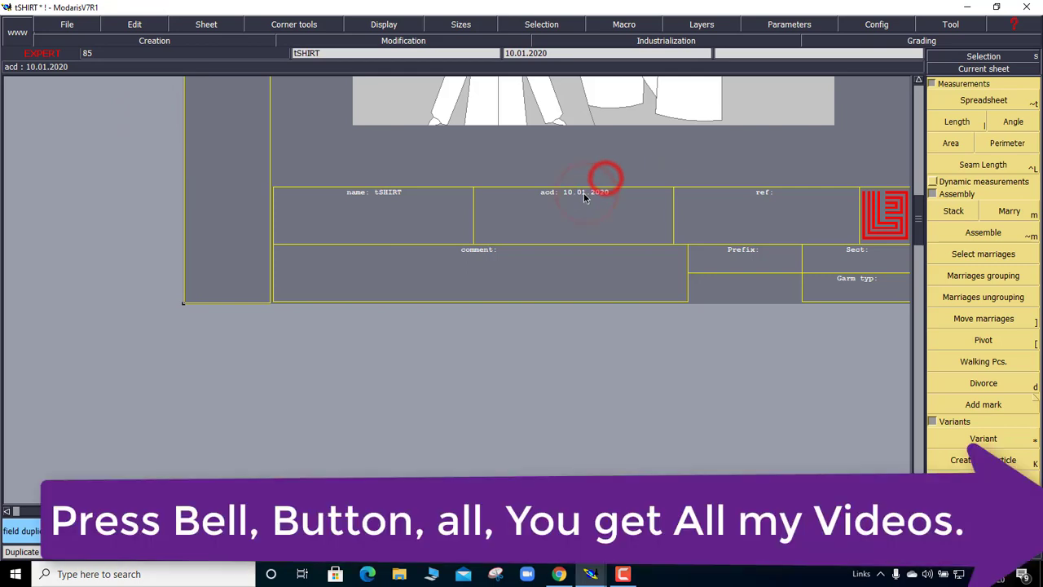
click(585, 194)
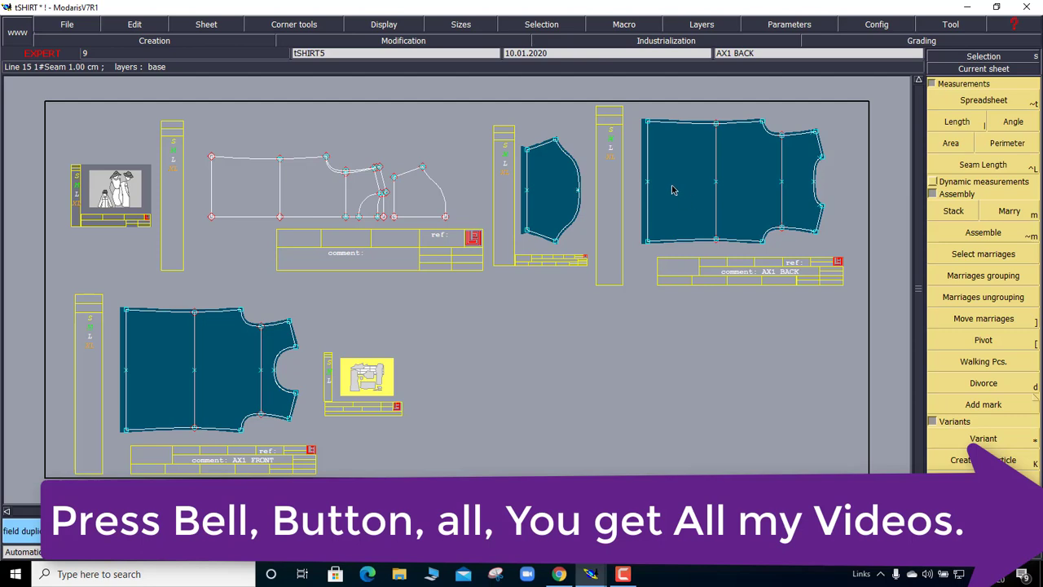
drag(635, 238, 849, 321)
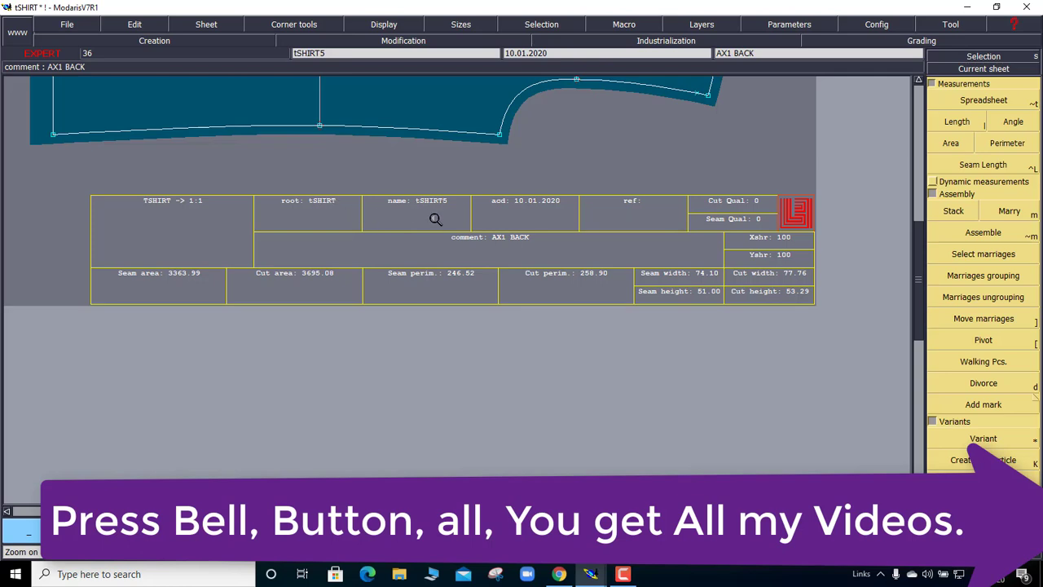
click(538, 211)
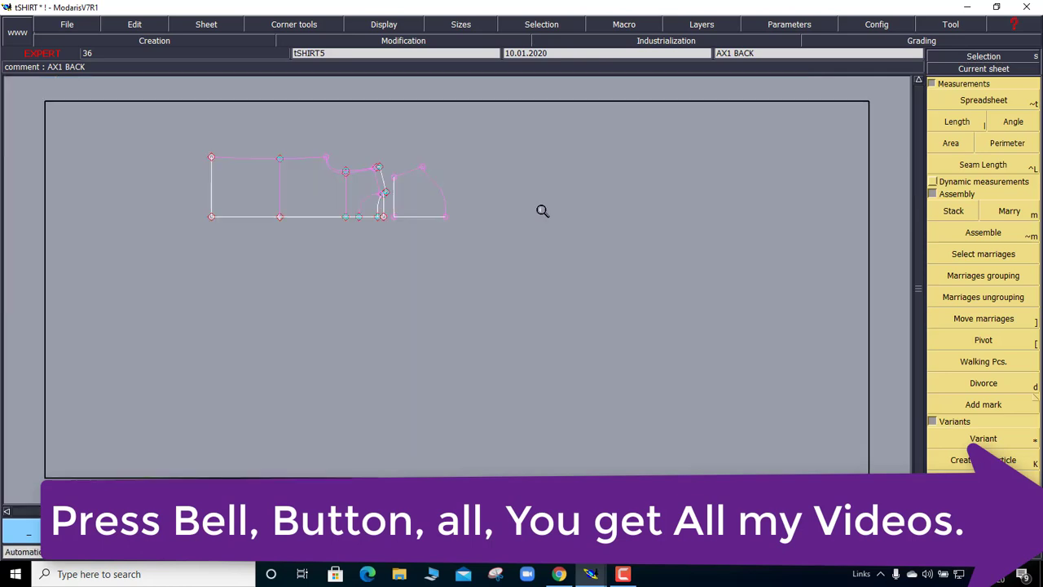
double_click(368, 375)
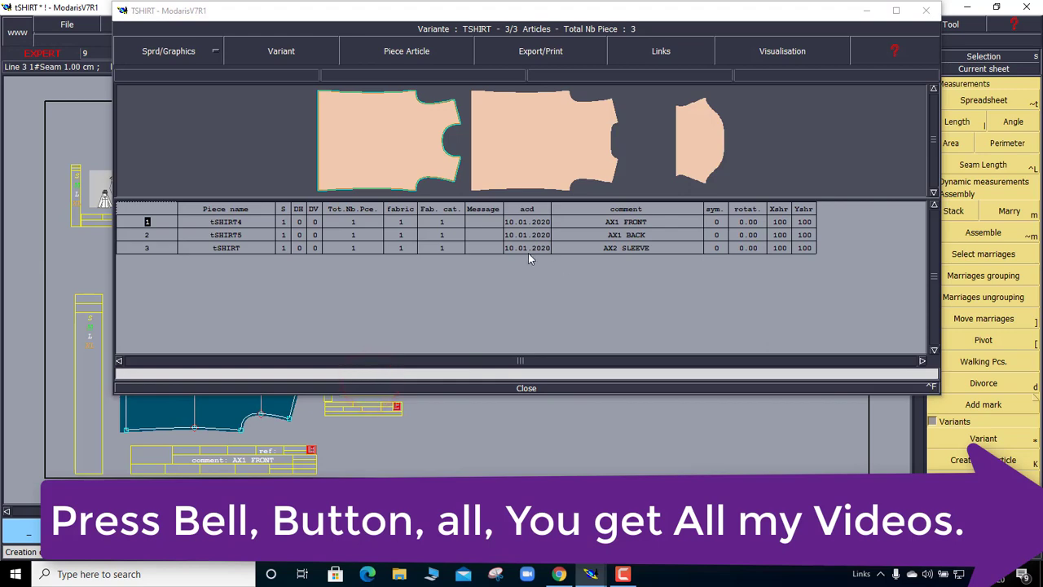
click(528, 389)
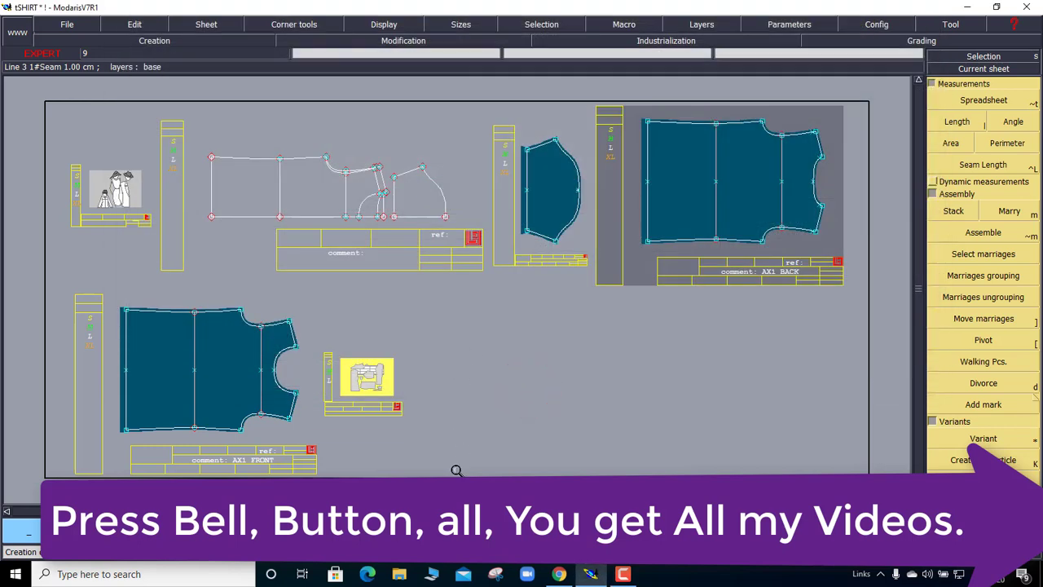
Open the TSHIRT variant's piece table from the yellow variant article and select the front piece's S cell.
click(622, 574)
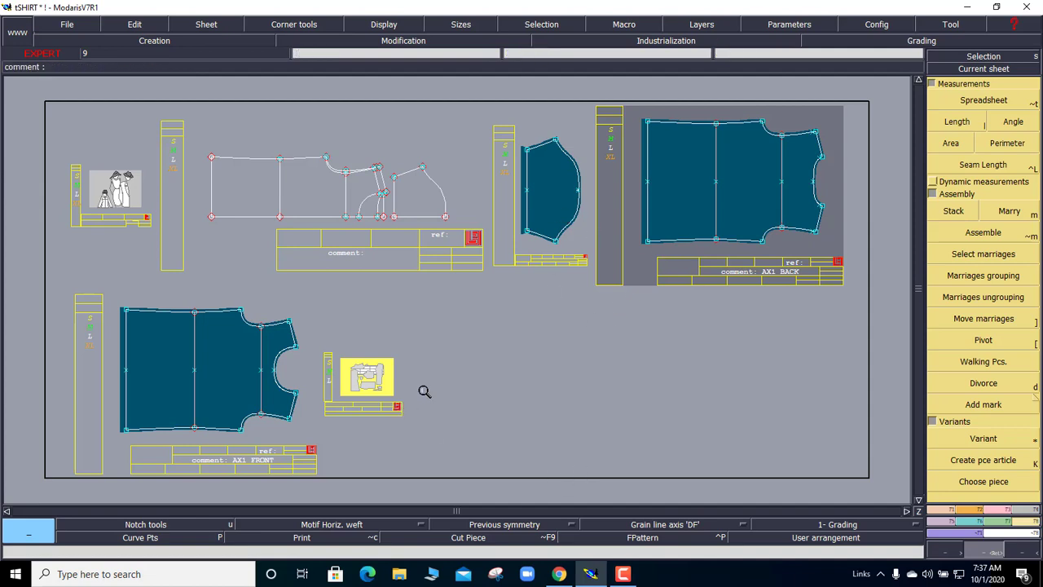
click(374, 384)
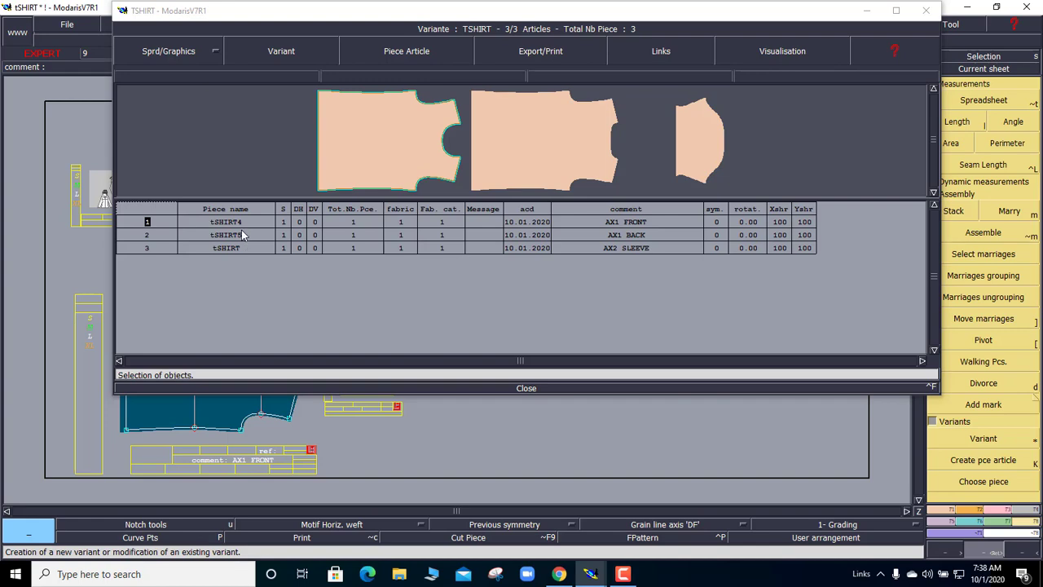
click(285, 225)
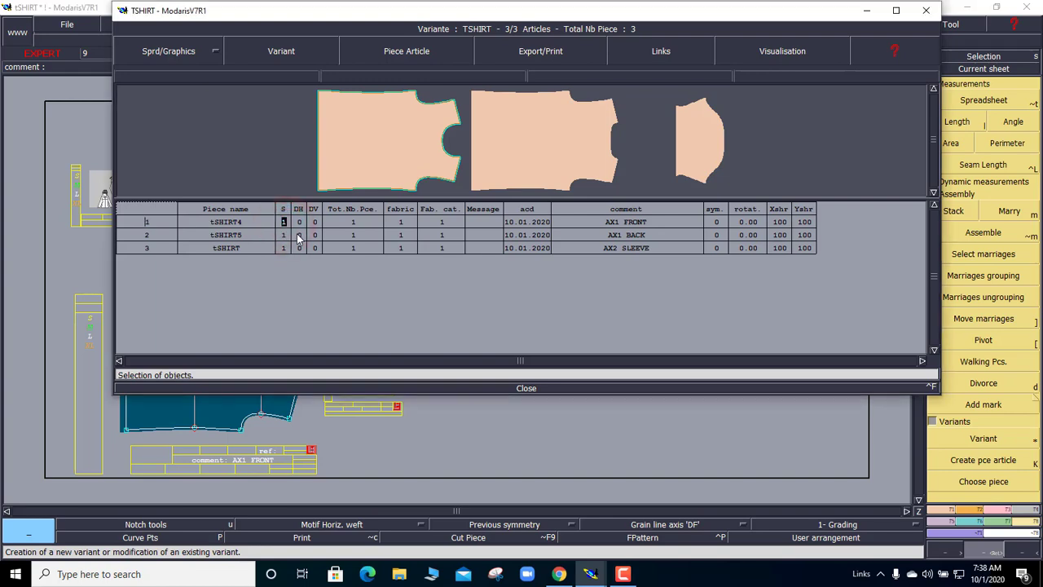
Set the sleeve's S flag to 0 and its DH flag to 1, giving 4 pieces in total.
key(Down)
key(Down)
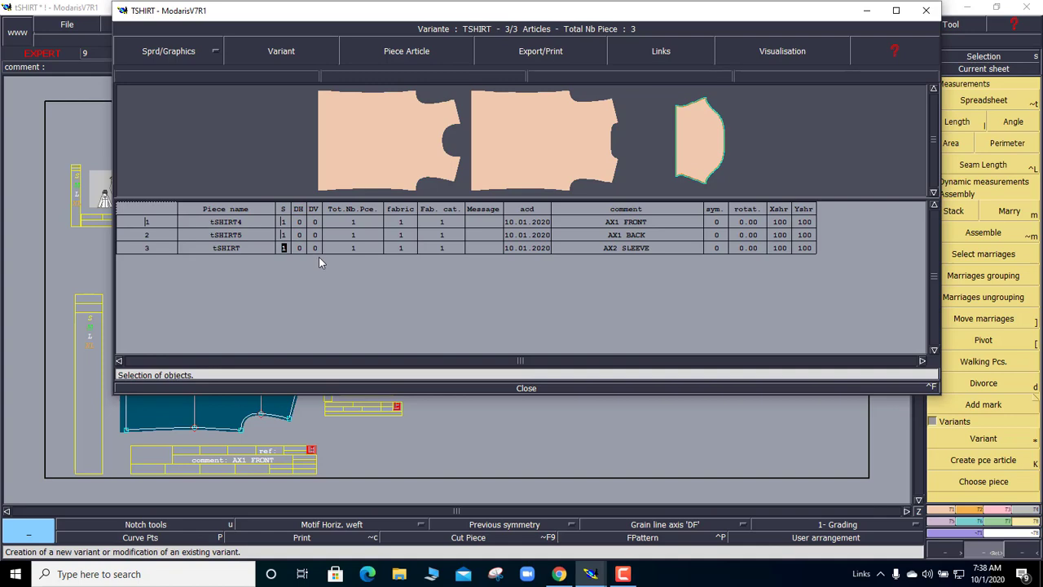
text(0)
key(Tab)
text(1)
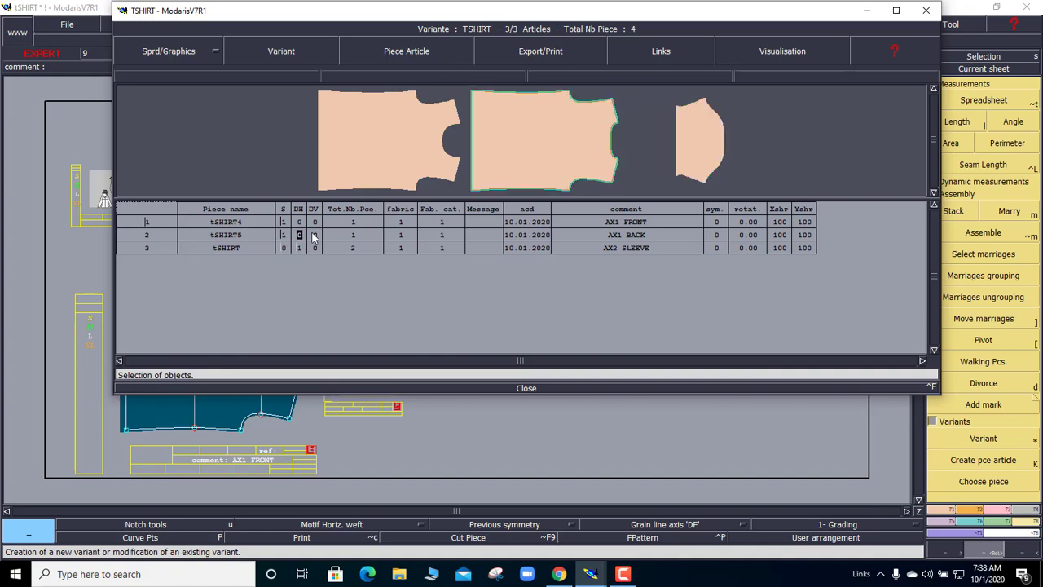
click(299, 248)
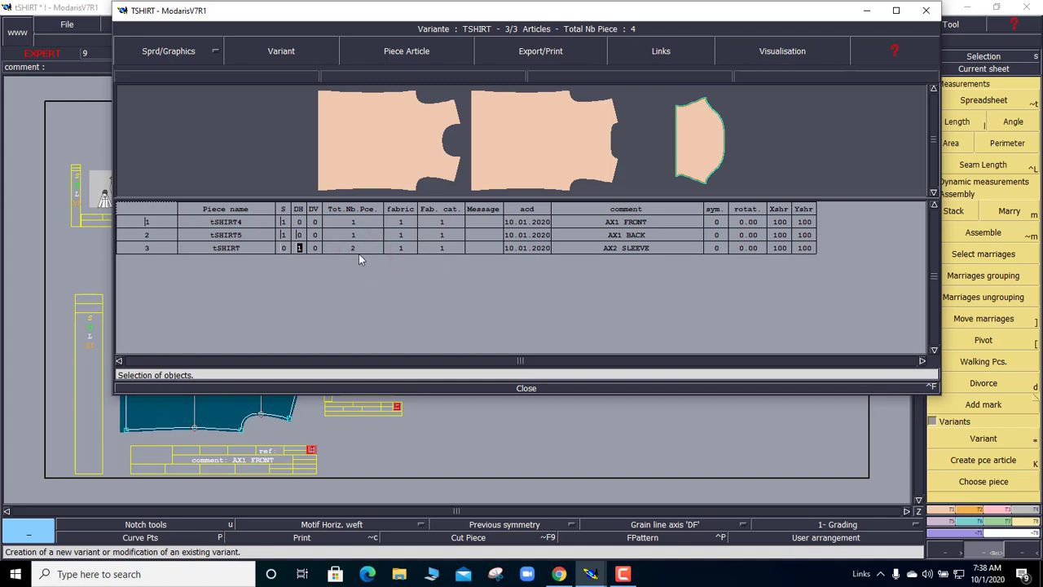
Enter fabric 2 for the back piece tSHIRT5 (AX1 BACK), leaving front and sleeve on fabric 1.
click(401, 221)
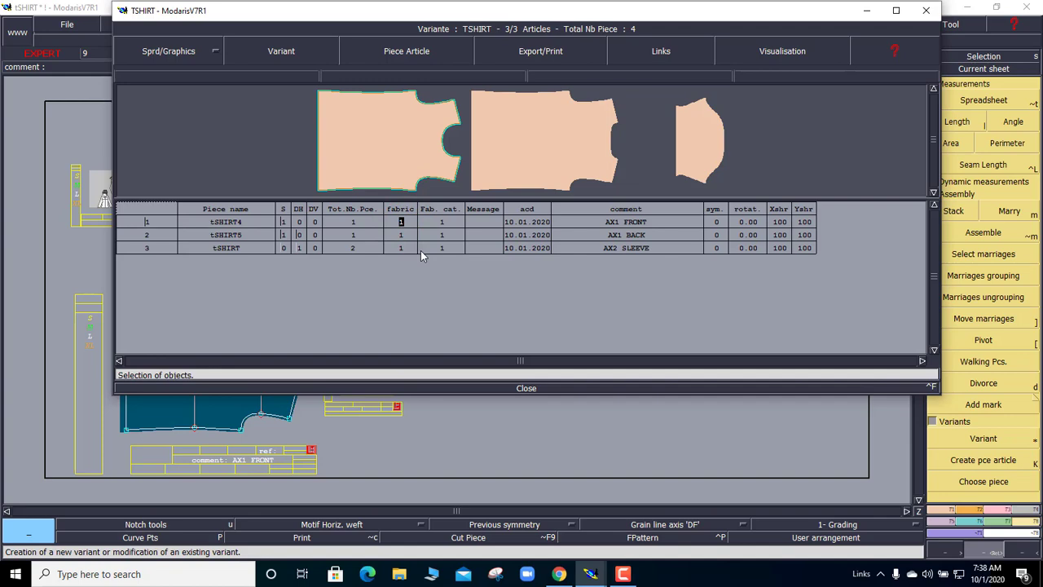
key(Down)
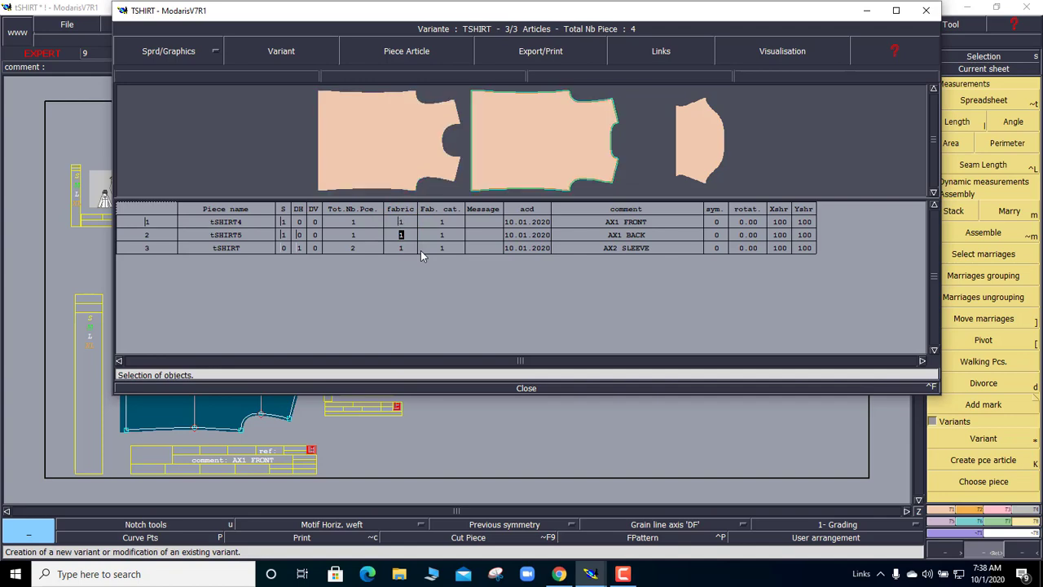
text(2)
key(Return)
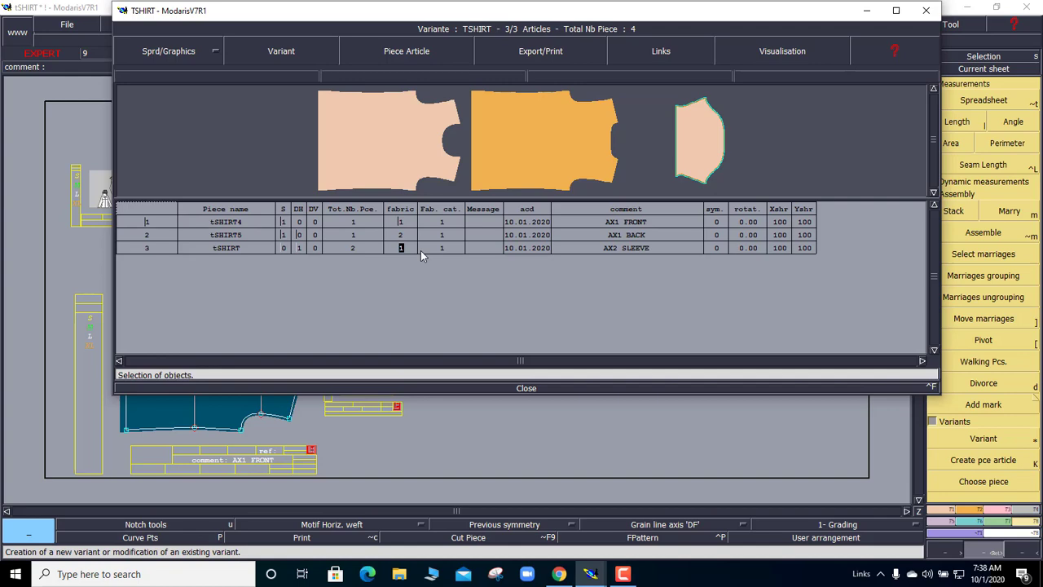
key(Up)
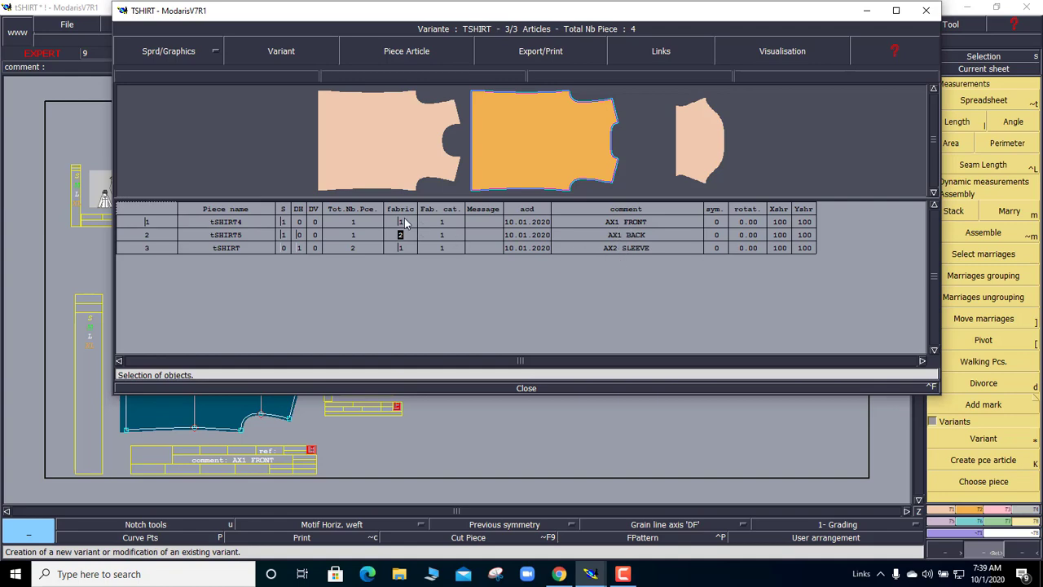
Select the Message cells of the front, back and sleeve pieces and set them all to GAP.
key(Return)
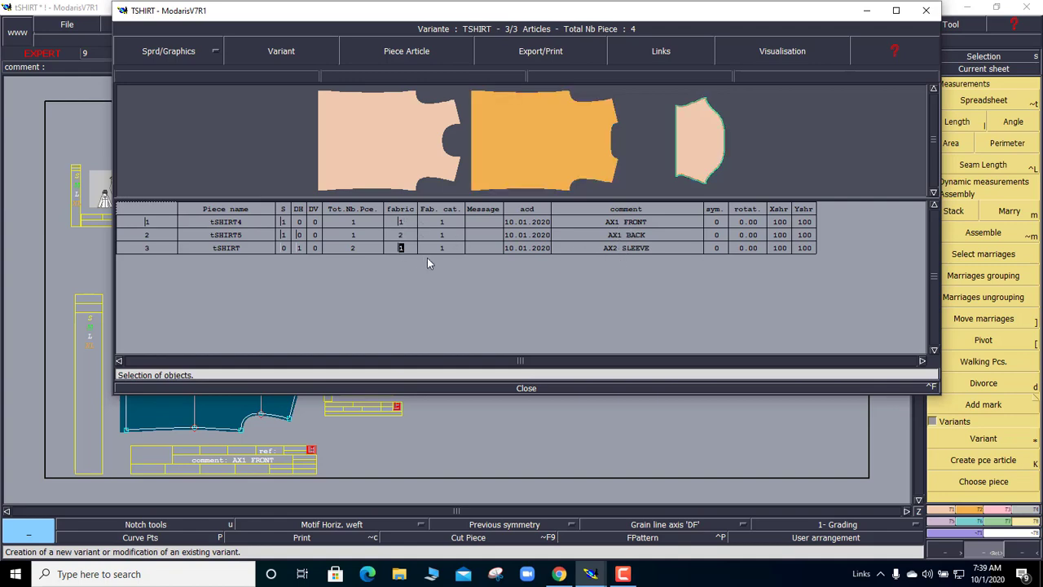
key(Up)
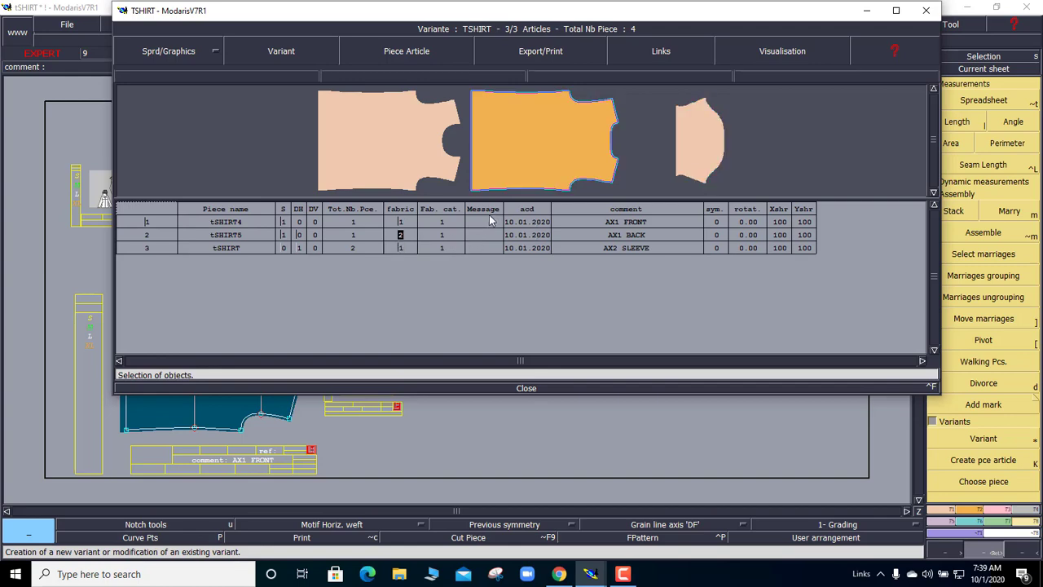
drag(484, 217, 486, 253)
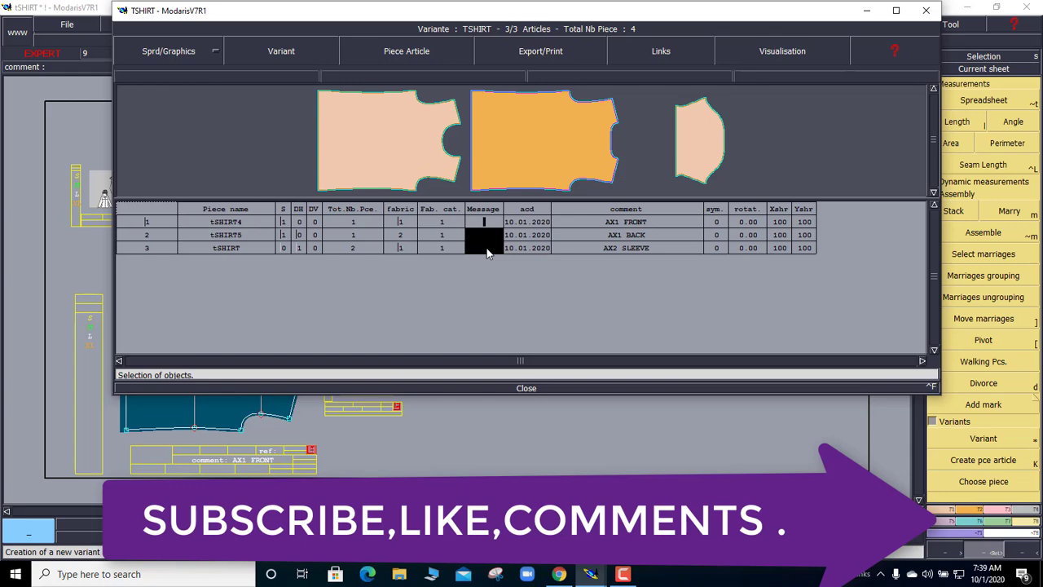
text(9)
text(a)
text(p)
key(Return)
text(g)
text(ap)
key(Return)
text(g)
key(BackSpace)
text(G)
text(AP)
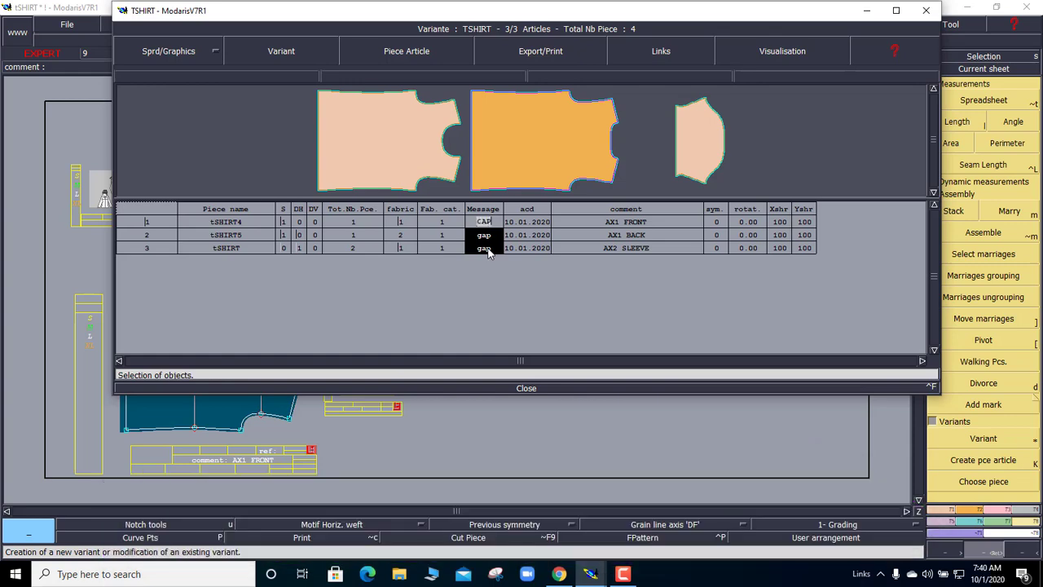
click(626, 408)
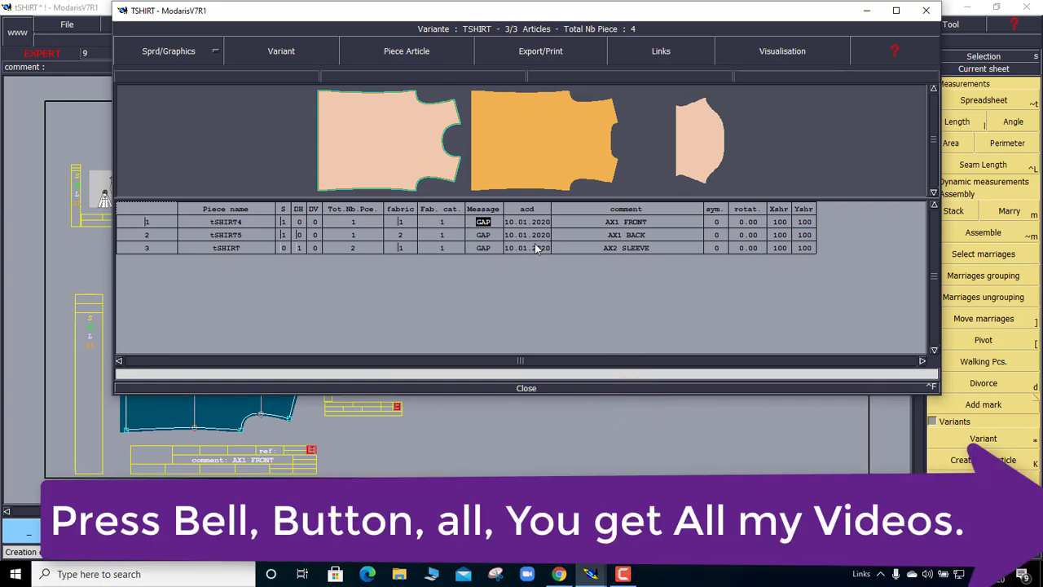
click(522, 220)
click(526, 236)
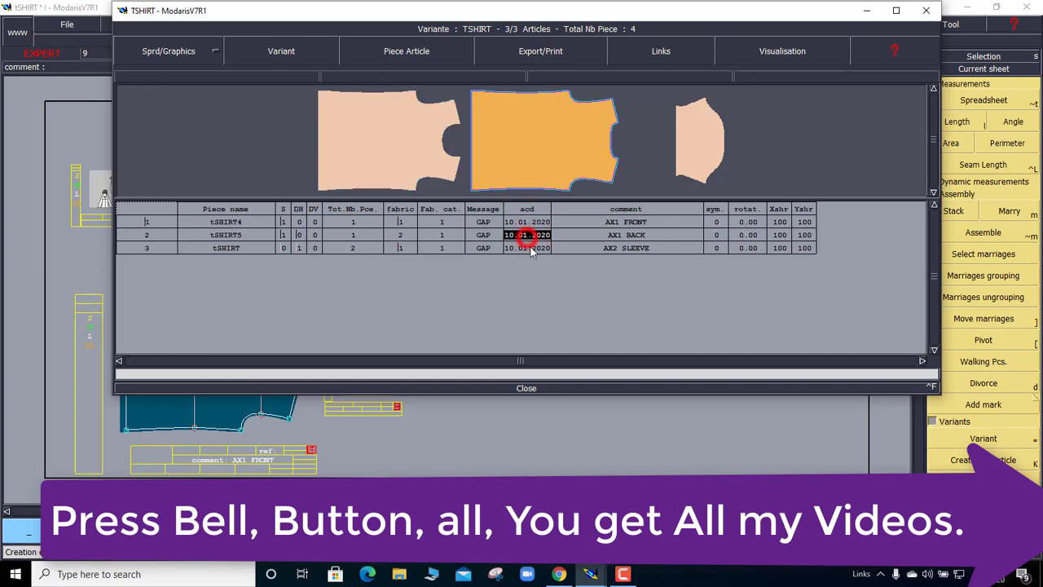
click(625, 221)
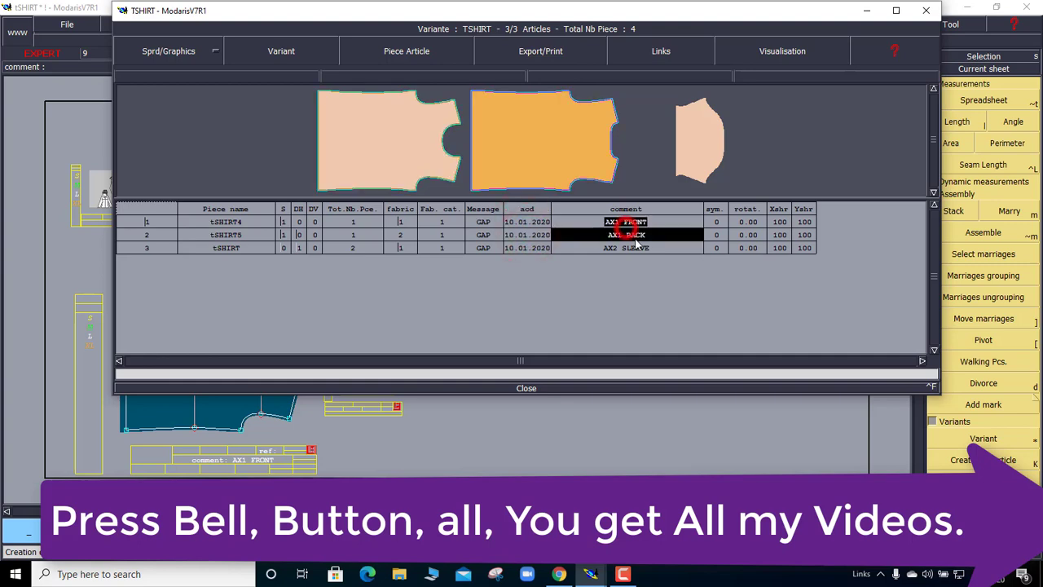
click(748, 222)
click(749, 234)
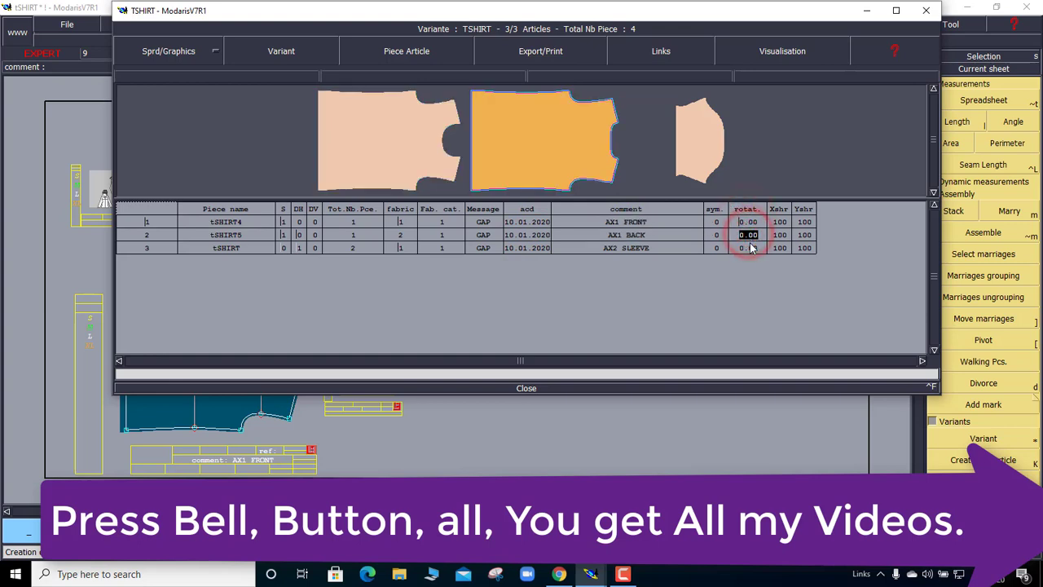
click(749, 247)
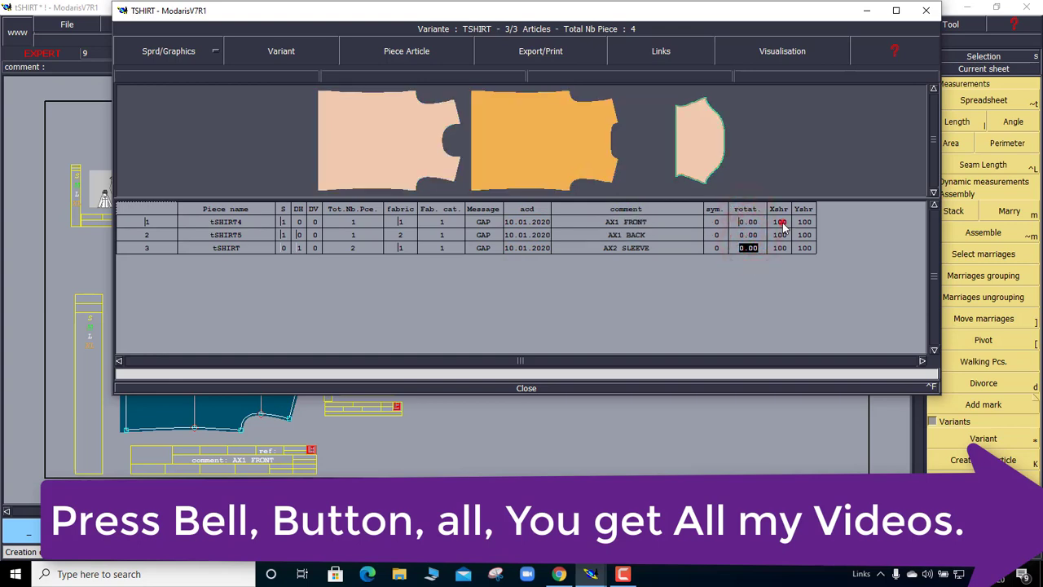
drag(780, 222, 779, 249)
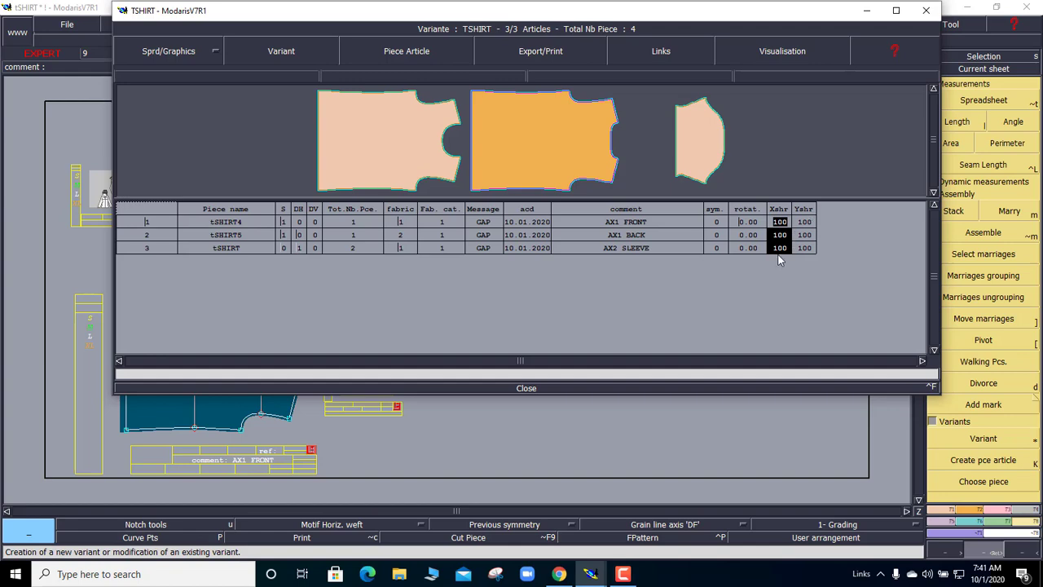
Inspect the Yshr shrinkage values of the front, back and sleeve pieces, left at 100.
click(805, 235)
click(804, 222)
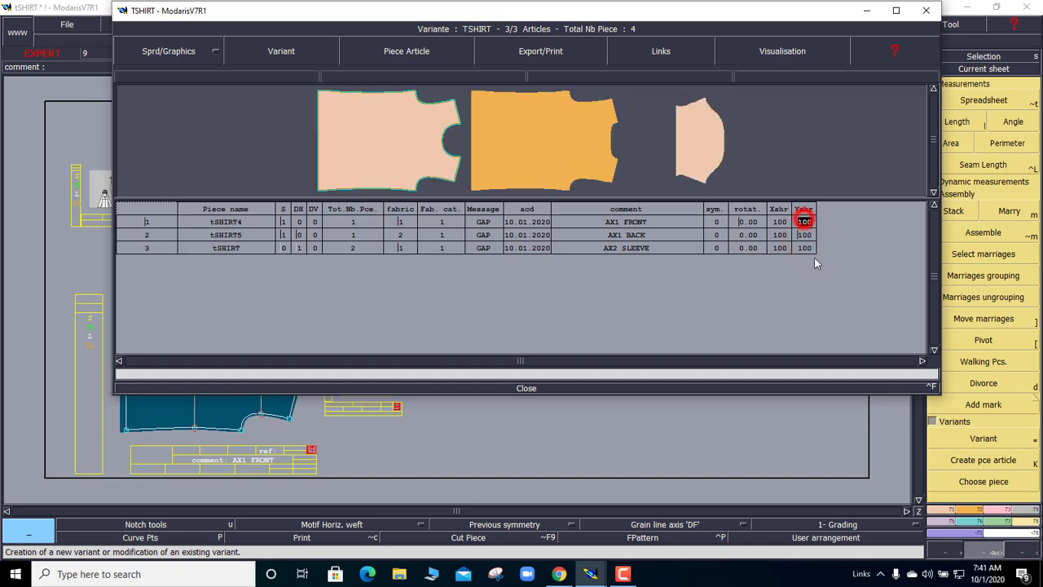
click(804, 248)
click(779, 221)
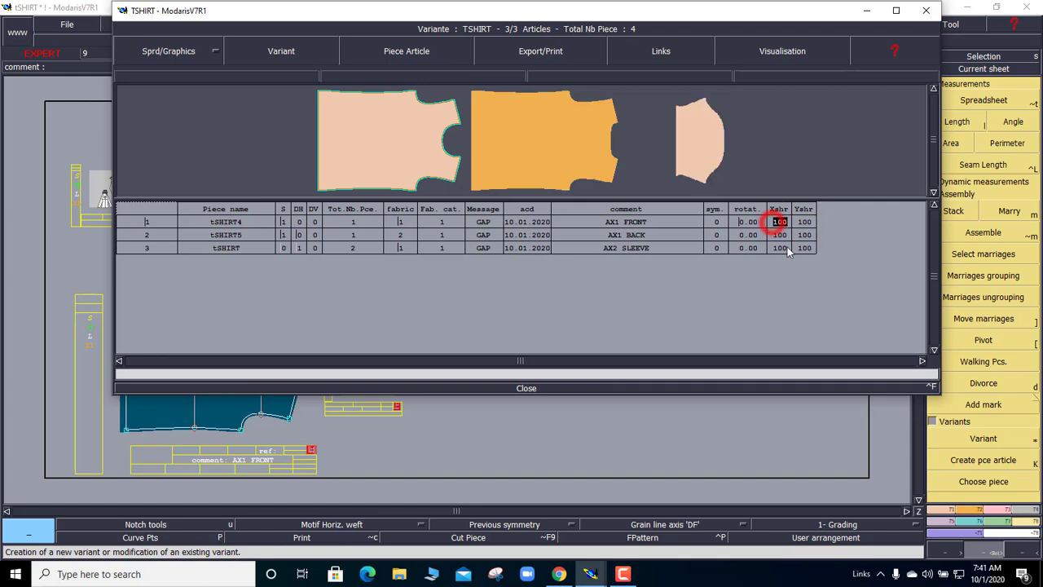
click(779, 234)
click(778, 248)
click(805, 220)
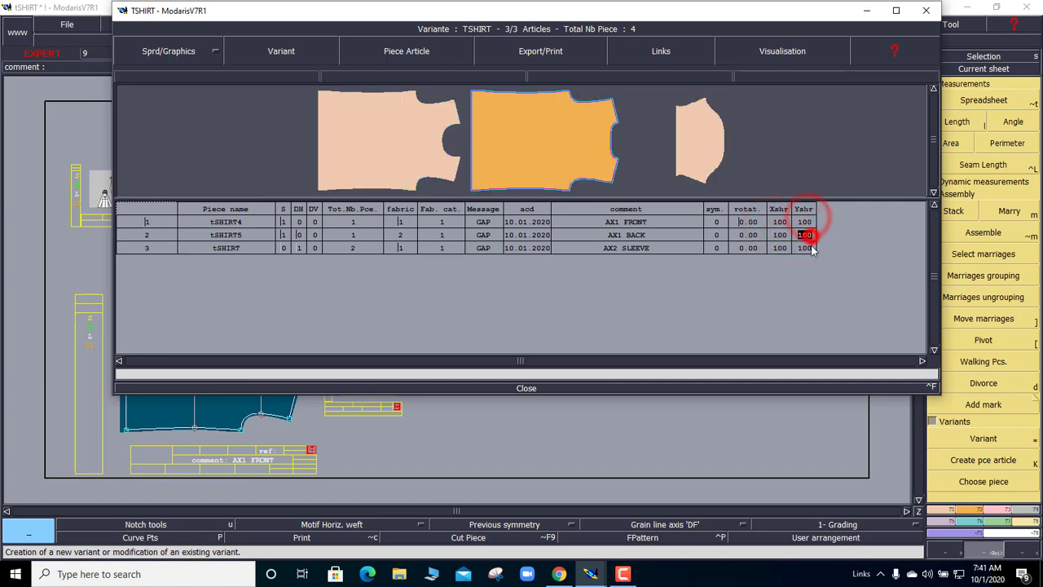
click(804, 248)
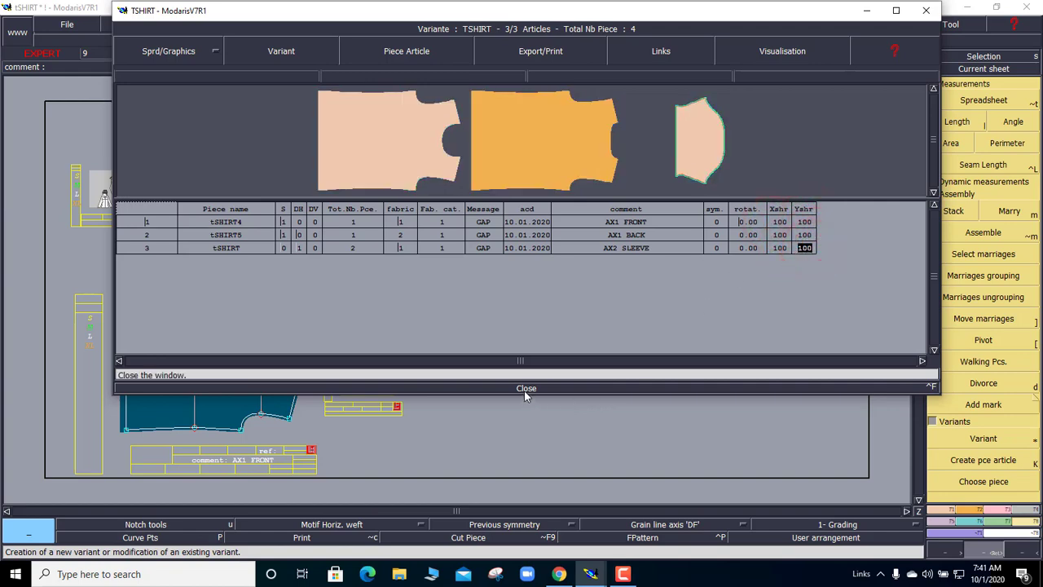
Check each piece's Xshr value and close the TSHIRT variant table.
click(780, 221)
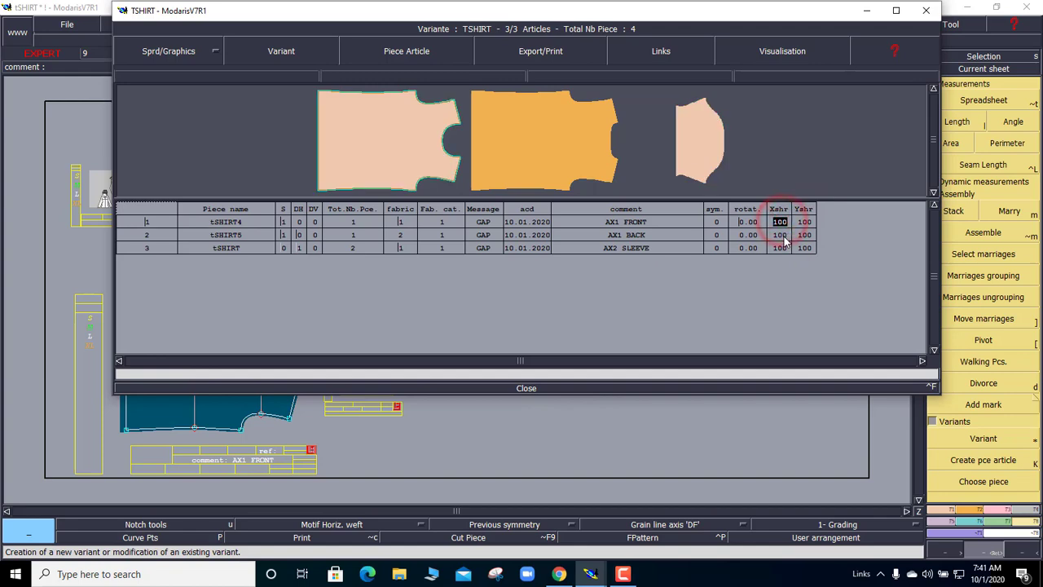
click(780, 235)
click(780, 248)
click(805, 221)
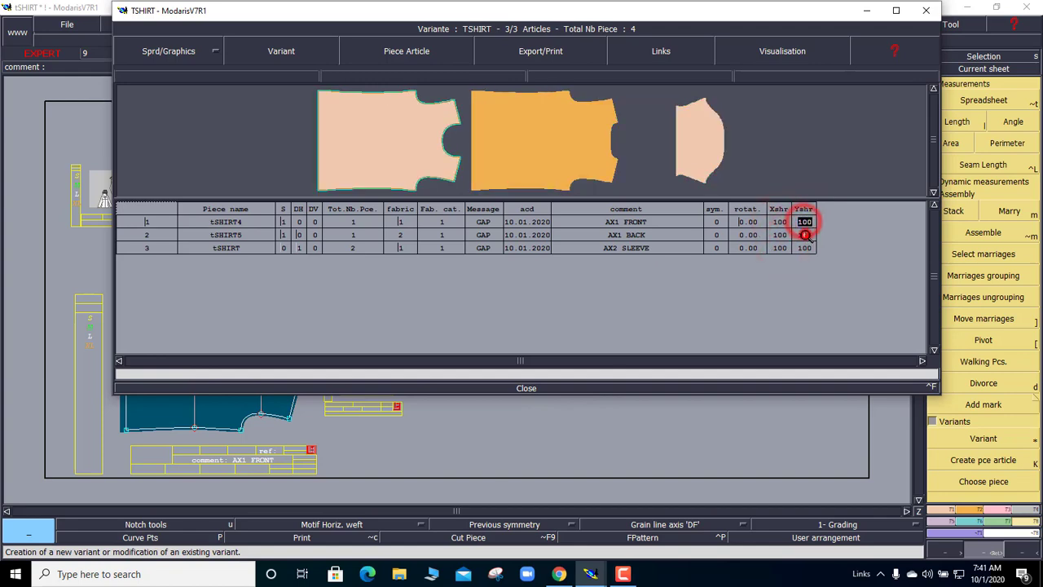
click(804, 235)
click(804, 248)
click(781, 246)
click(780, 236)
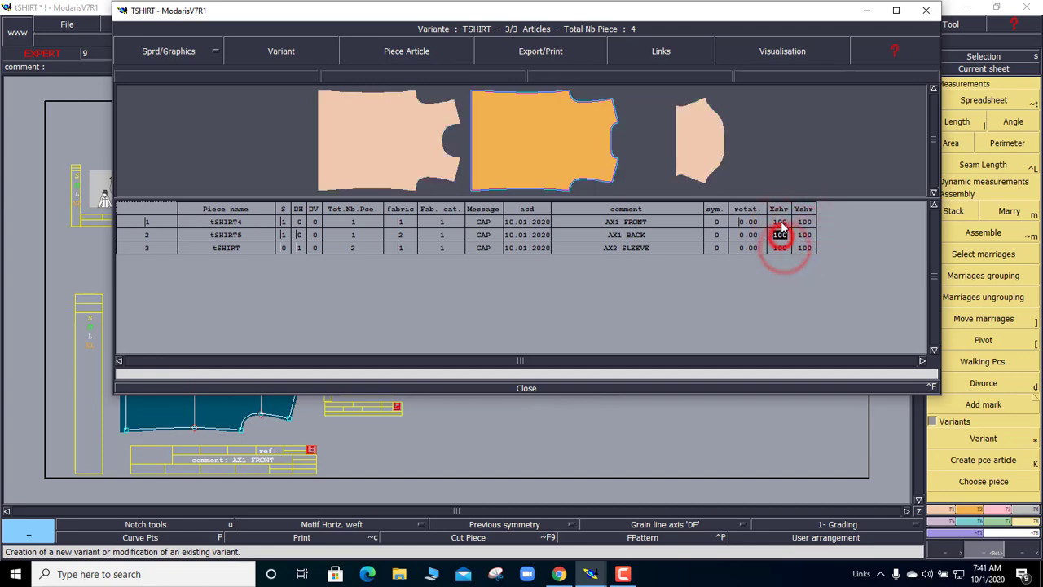
click(780, 221)
click(781, 234)
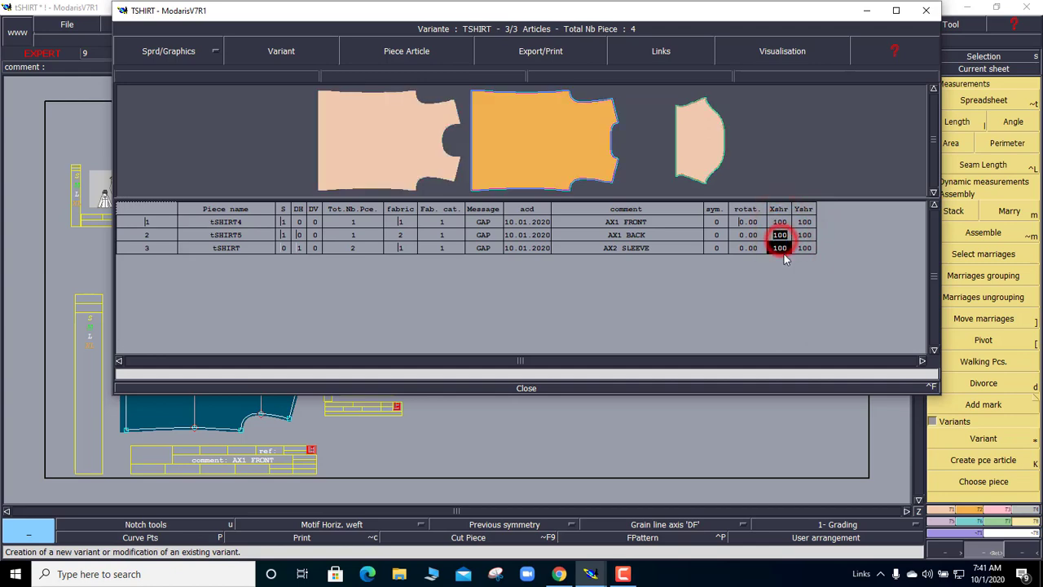
click(527, 388)
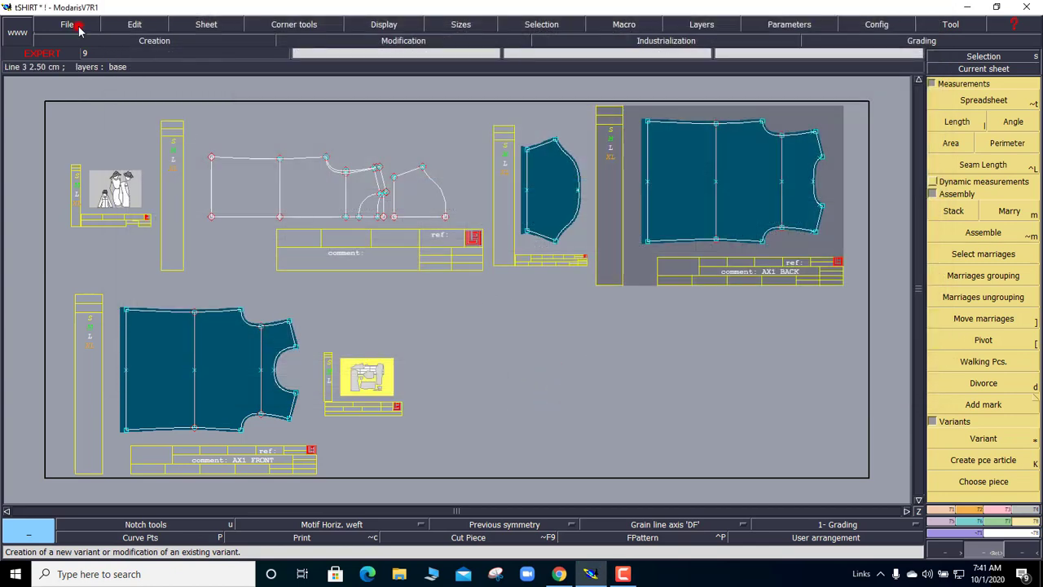
Confirm the model access paths for the T Shirt Pattern folder unchanged.
click(68, 24)
click(98, 303)
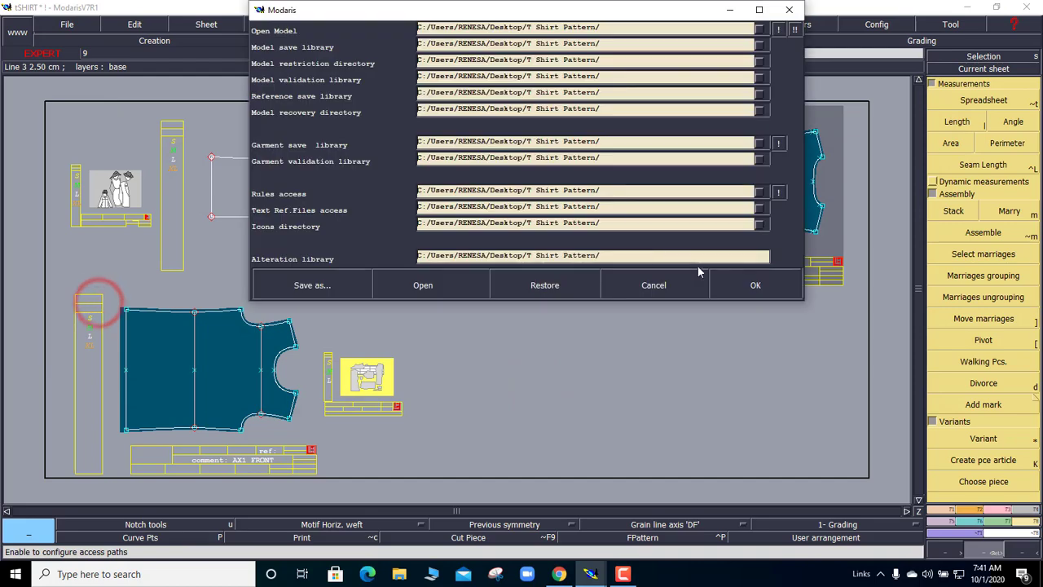
click(735, 287)
Save the tSHIRT model, continuing past both Anomalies warnings.
key(ctrl+s)
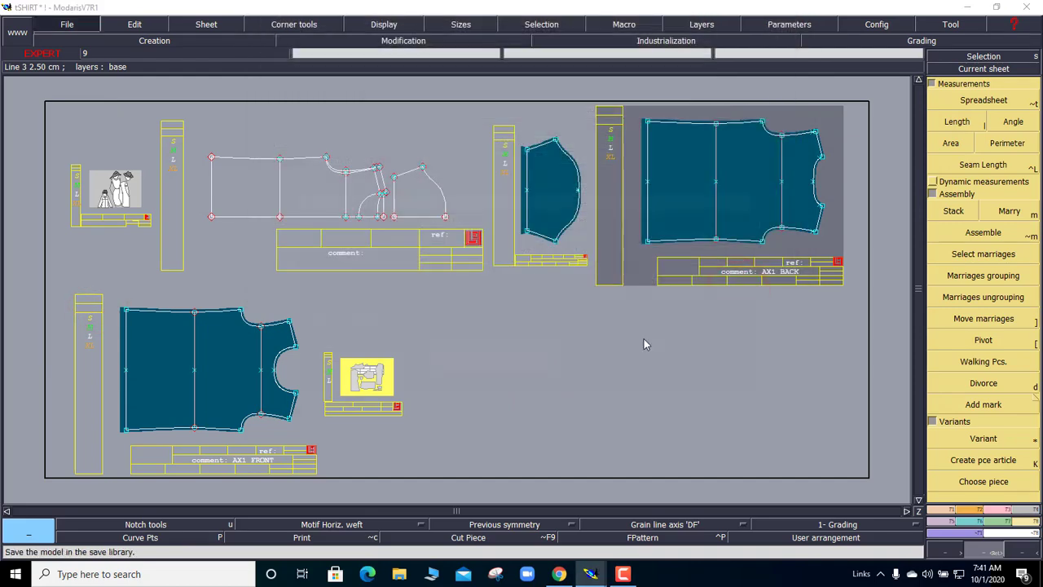
click(469, 367)
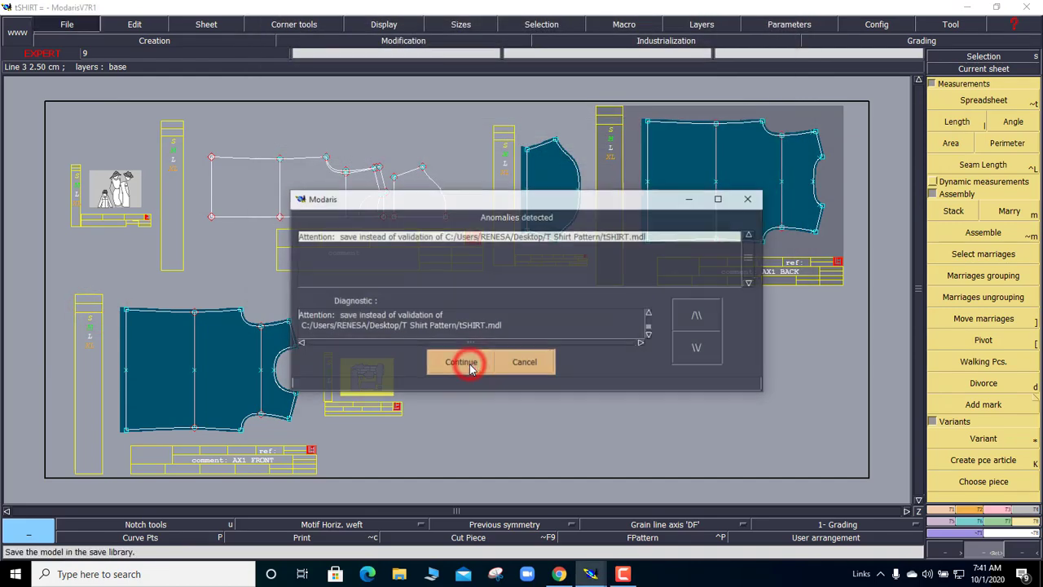
click(469, 366)
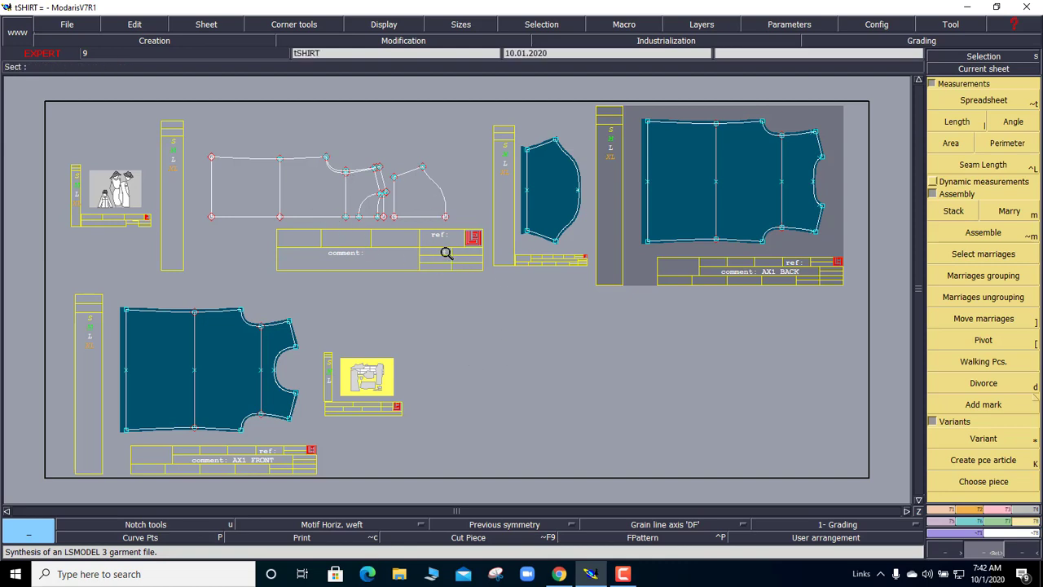
Reopen the access paths settings and accept them unchanged.
click(71, 20)
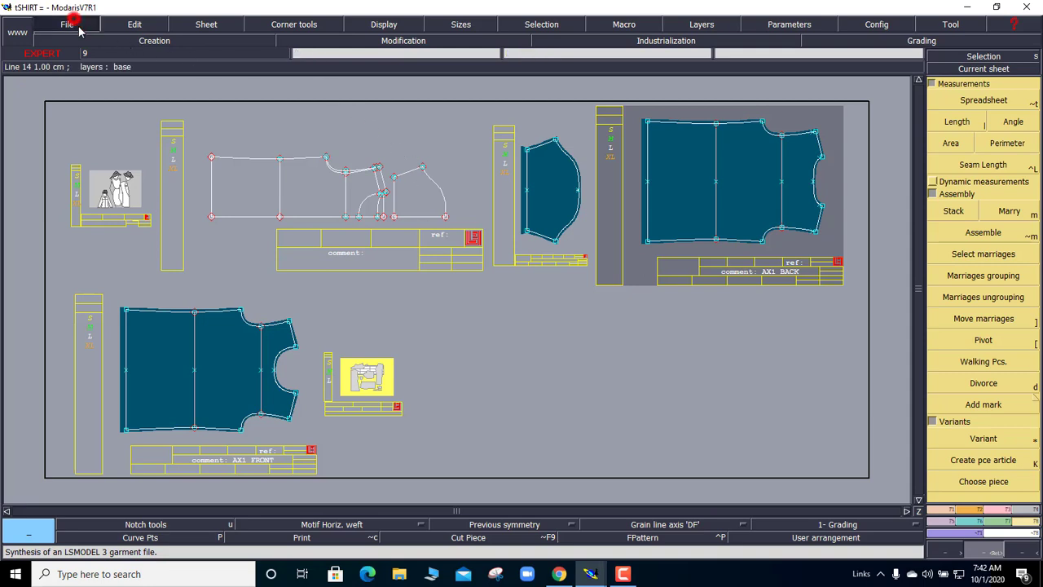
click(98, 304)
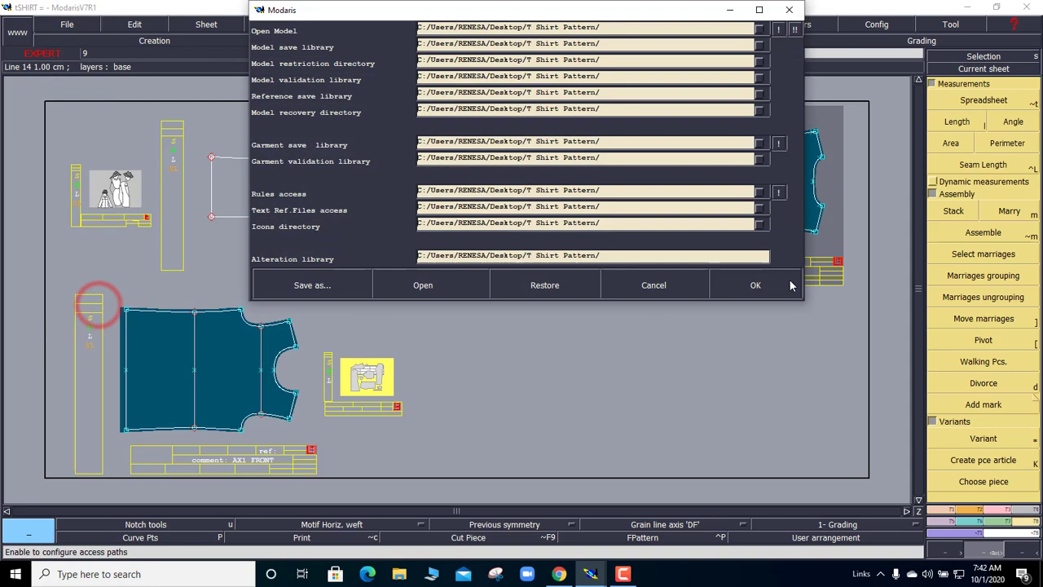
click(758, 287)
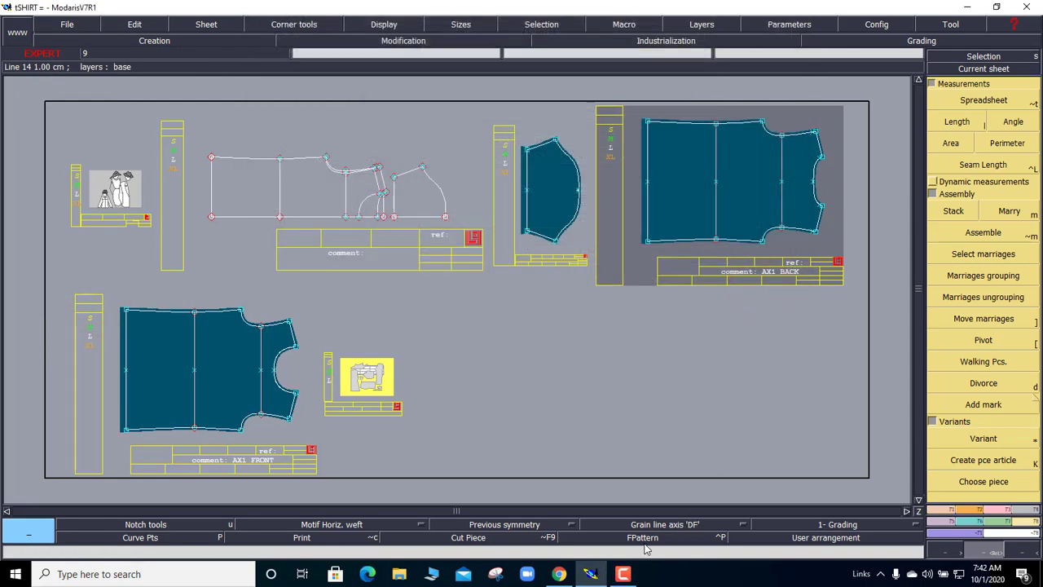
click(623, 574)
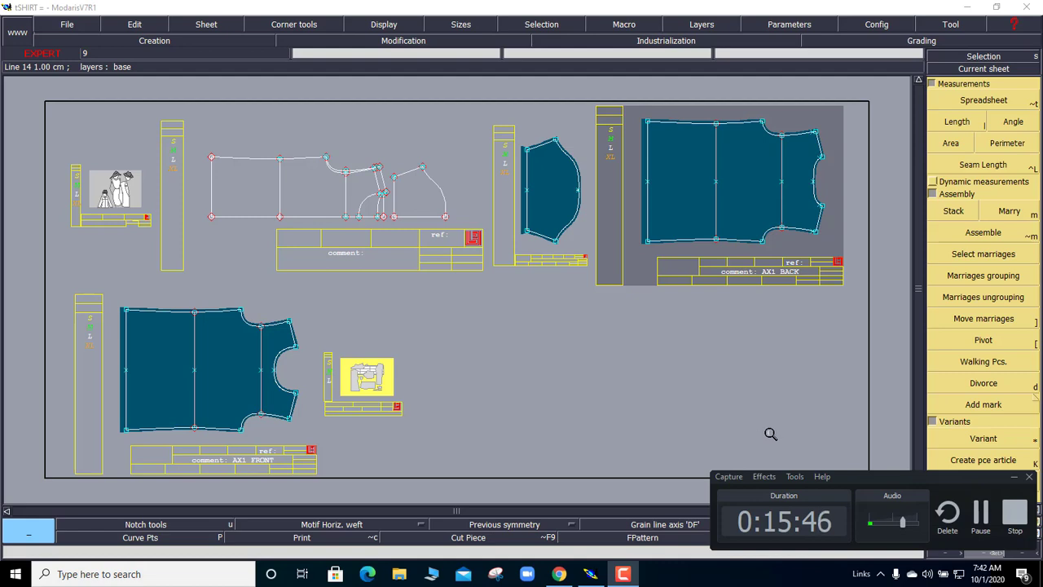
click(1015, 479)
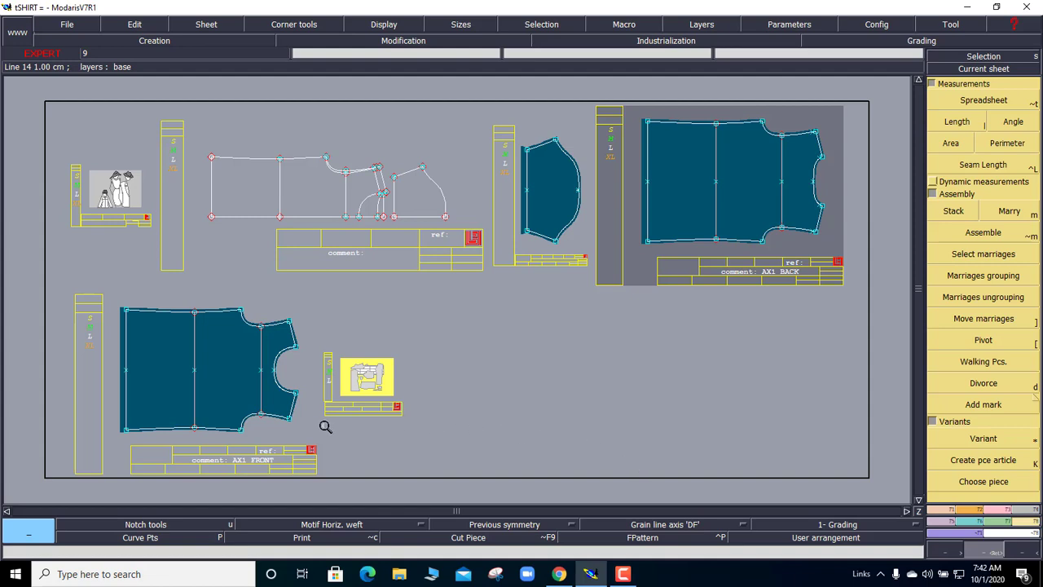
click(378, 415)
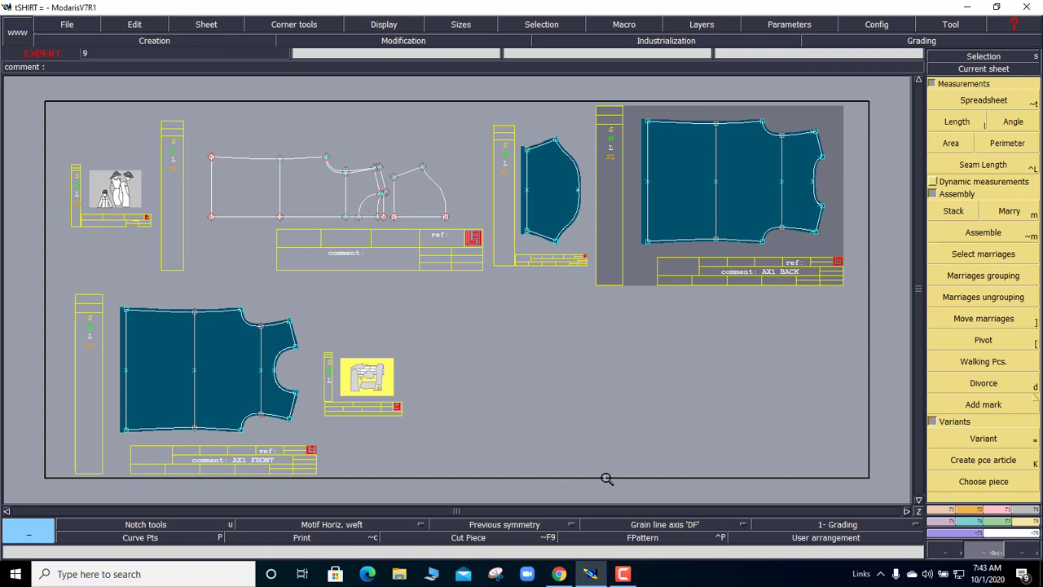
click(624, 577)
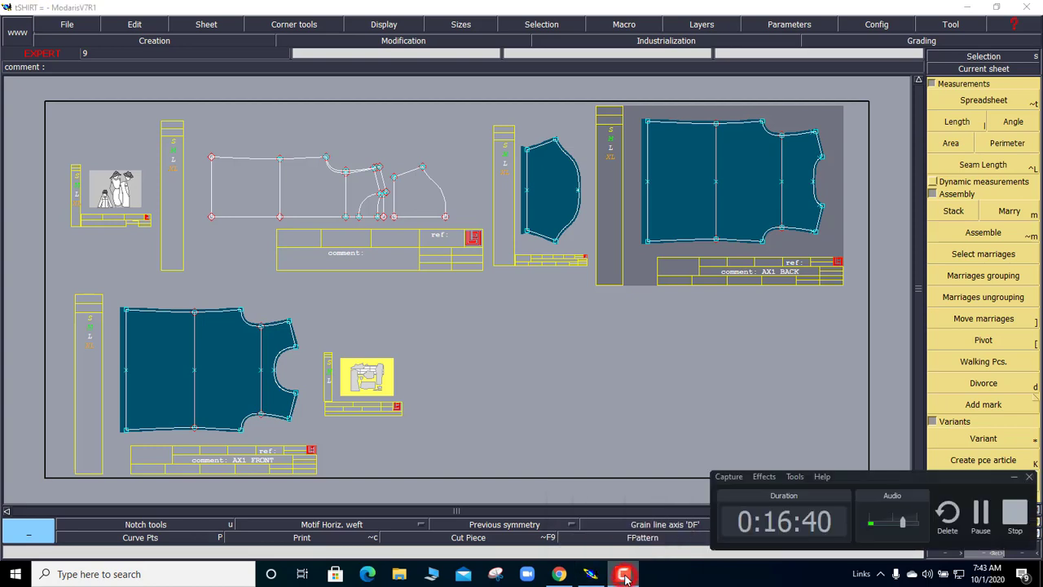